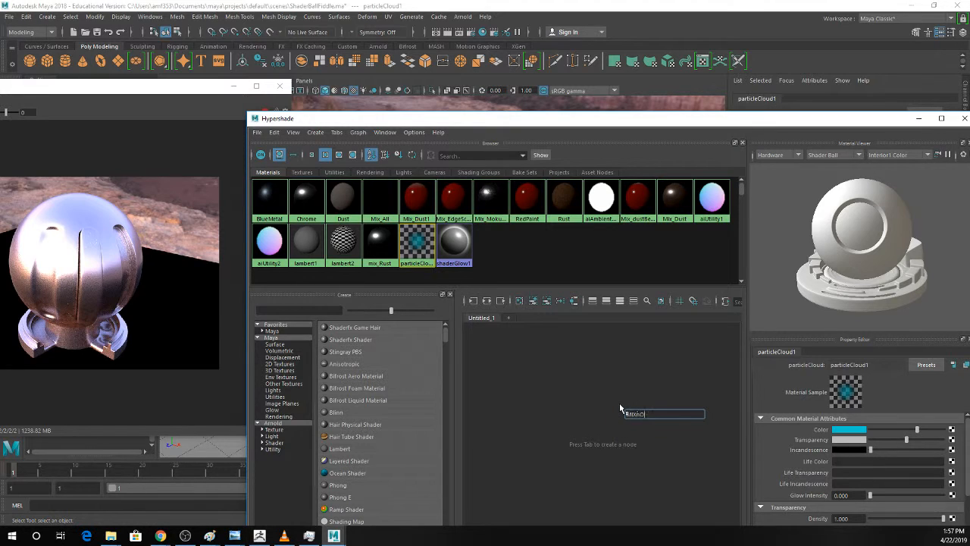
Create an aiMixShader node in the empty work area and rename it mIXnODE_mADSTER.
{"action": "type", "text": "IX"}
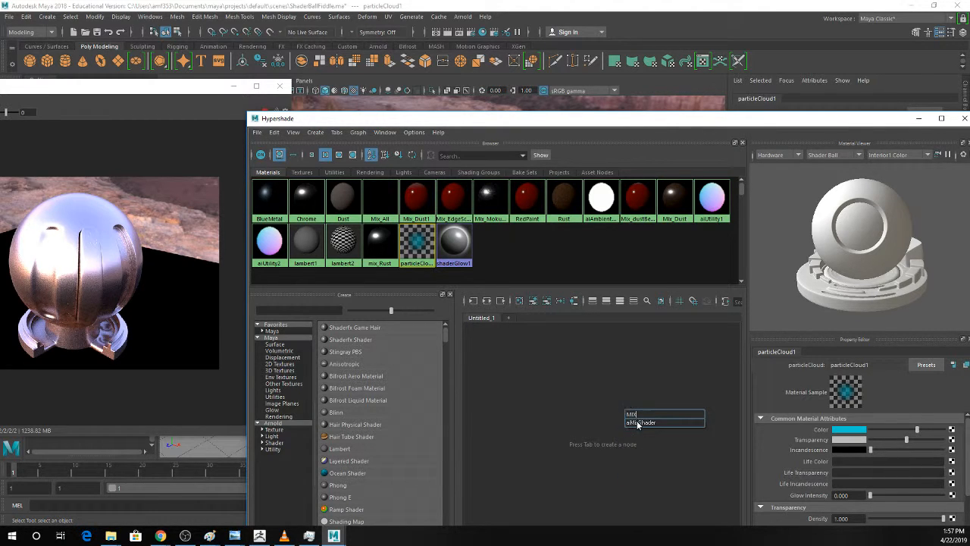
{"action": "key", "text": "Return"}
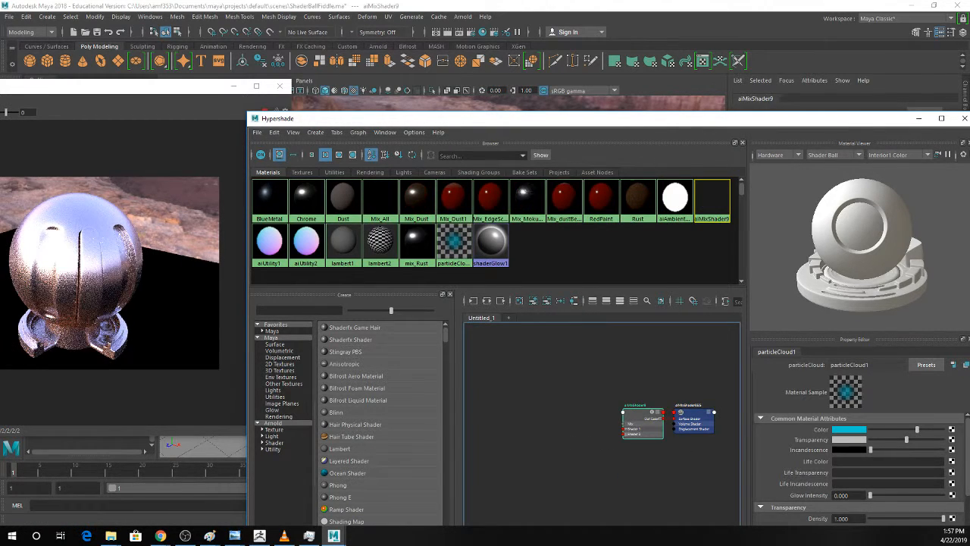
{"action": "left_click", "coordinate": [641, 425]}
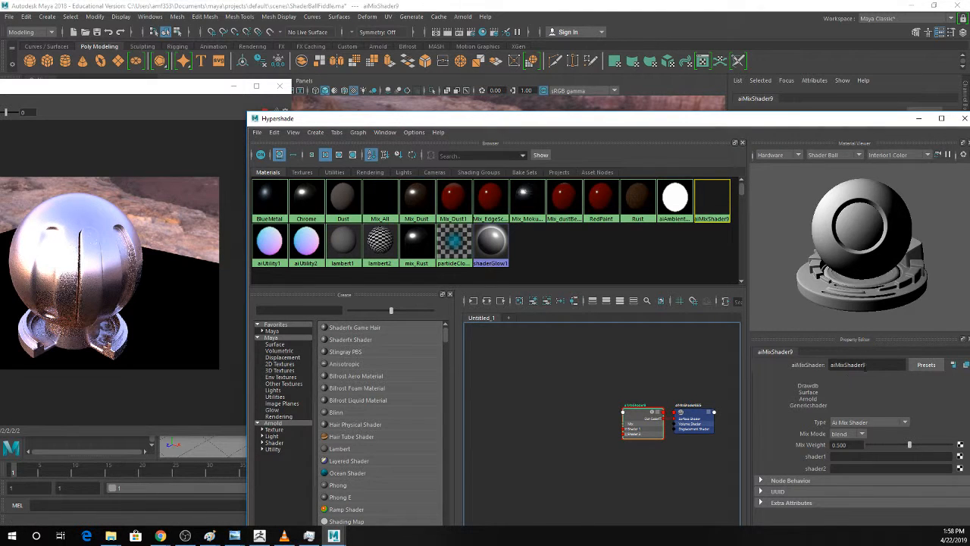
{"action": "left_click_drag", "start_coordinate": [876, 365], "coordinate": [790, 361]}
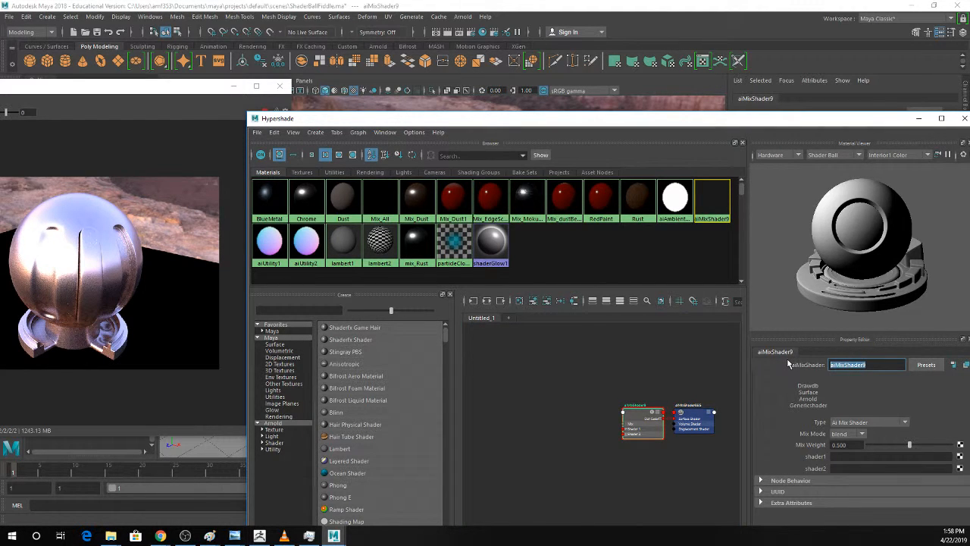
{"action": "type", "text": "mIXnODE_mADSTER"}
{"action": "key", "text": "Return"}
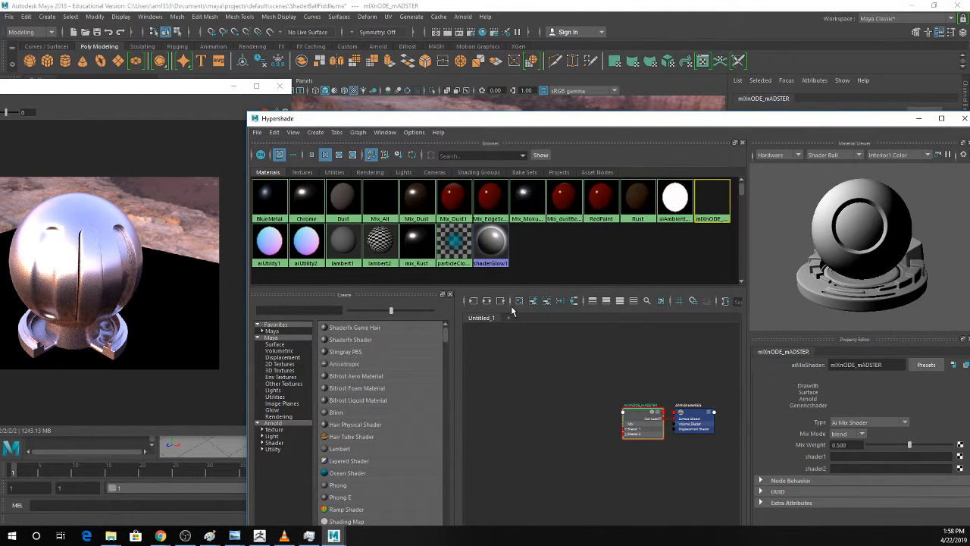
{"action": "middle_click_drag", "start_coordinate": [535, 401], "coordinate": [574, 397], "text": "alt"}
{"action": "key", "text": "Tab"}
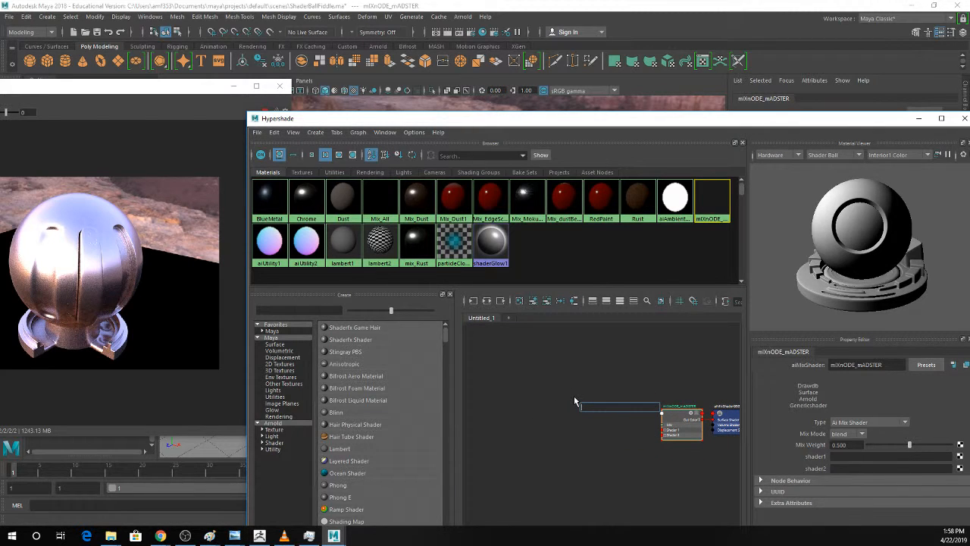
{"action": "left_click", "coordinate": [573, 377]}
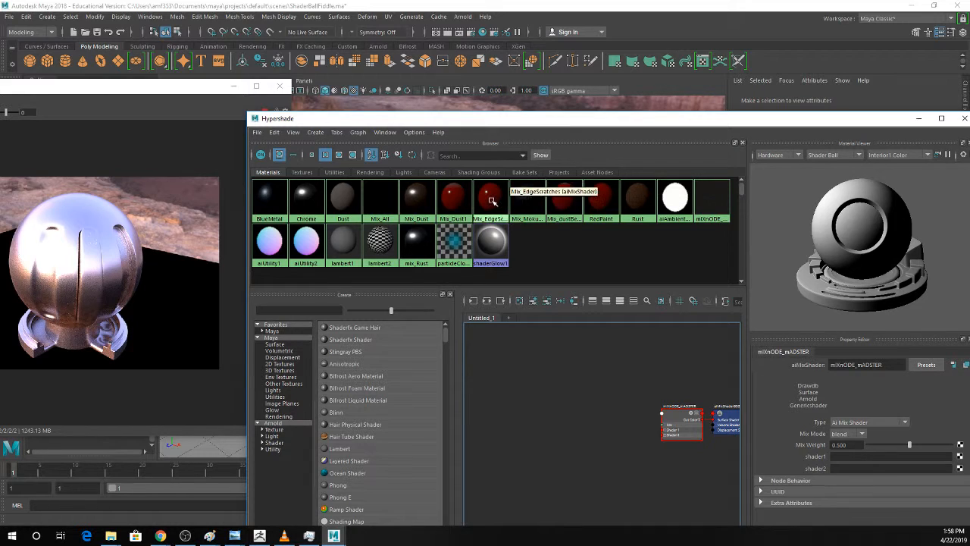
Add the Mix_dustBetter material to the work area and graph its input connections.
{"action": "left_click", "coordinate": [676, 414]}
{"action": "left_click_drag", "start_coordinate": [676, 414], "coordinate": [657, 407]}
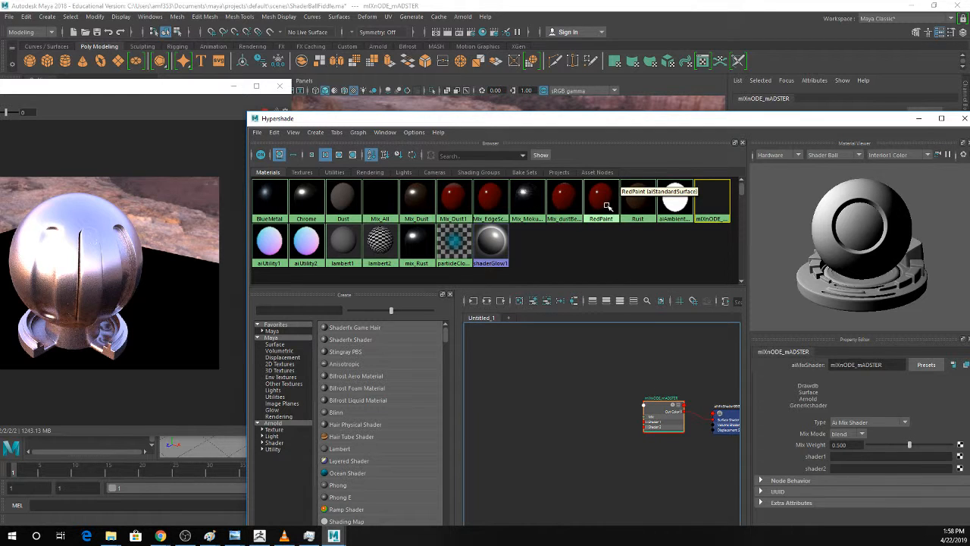
{"action": "left_click", "coordinate": [564, 199]}
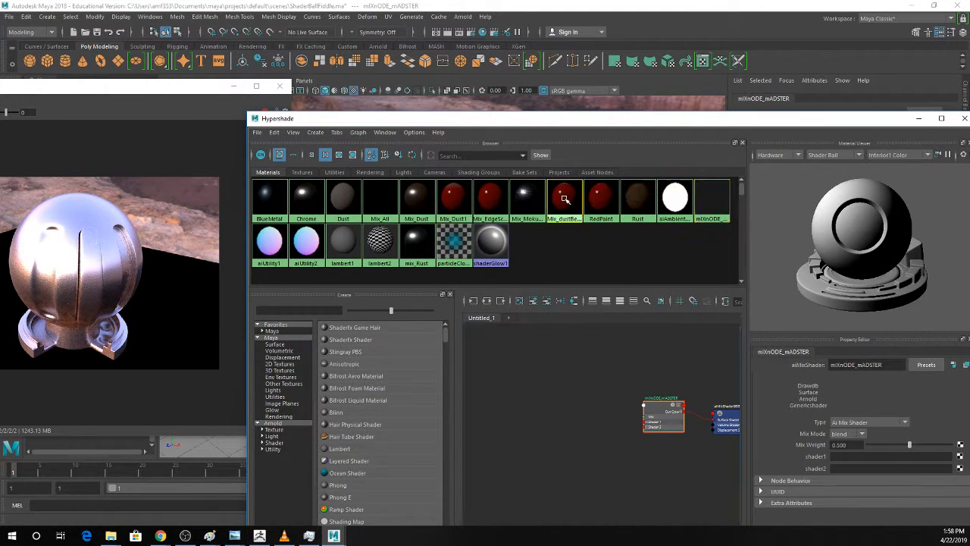
{"action": "left_click_drag", "start_coordinate": [606, 377], "coordinate": [589, 387]}
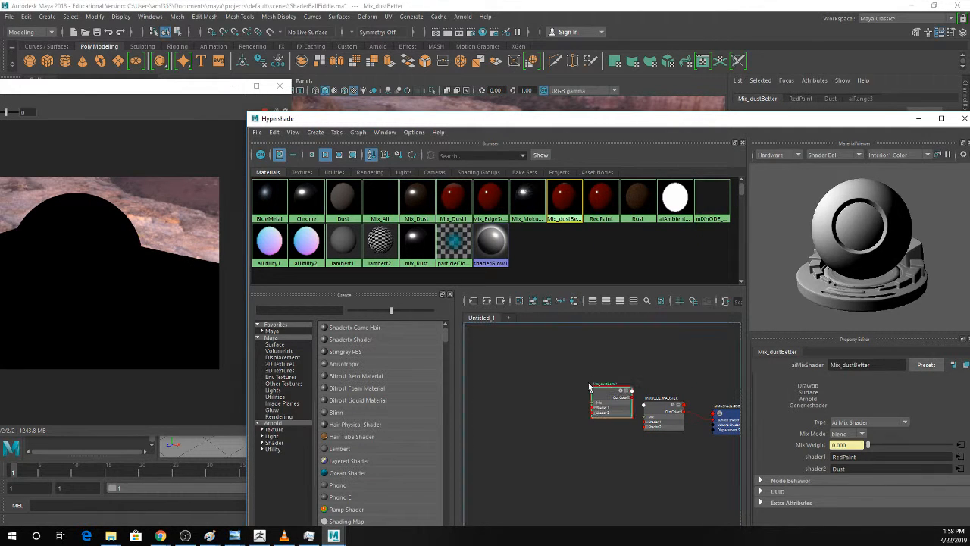
{"action": "scroll", "coordinate": [598, 391], "scroll_direction": "up", "scroll_amount": 3}
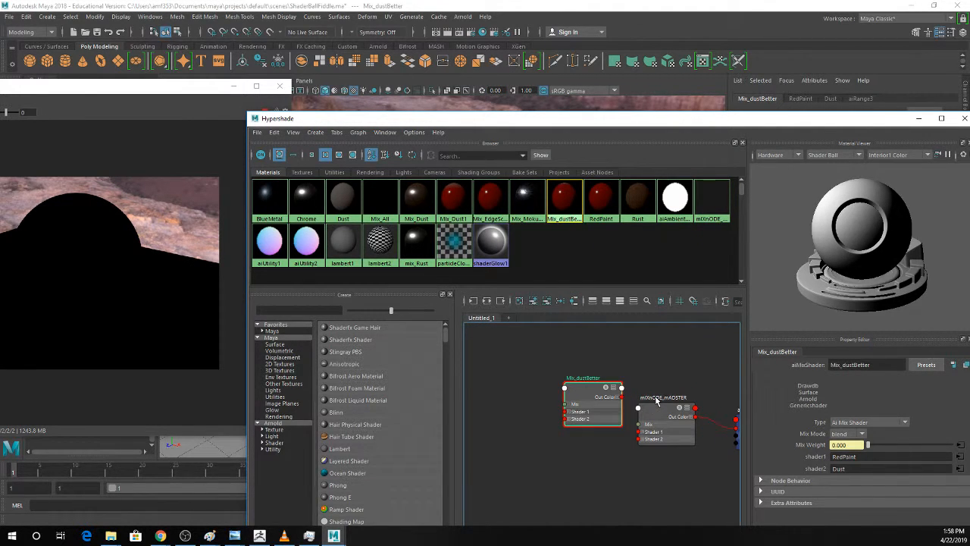
{"action": "left_click", "coordinate": [473, 301]}
{"action": "scroll", "coordinate": [688, 436], "scroll_direction": "up", "scroll_amount": 3}
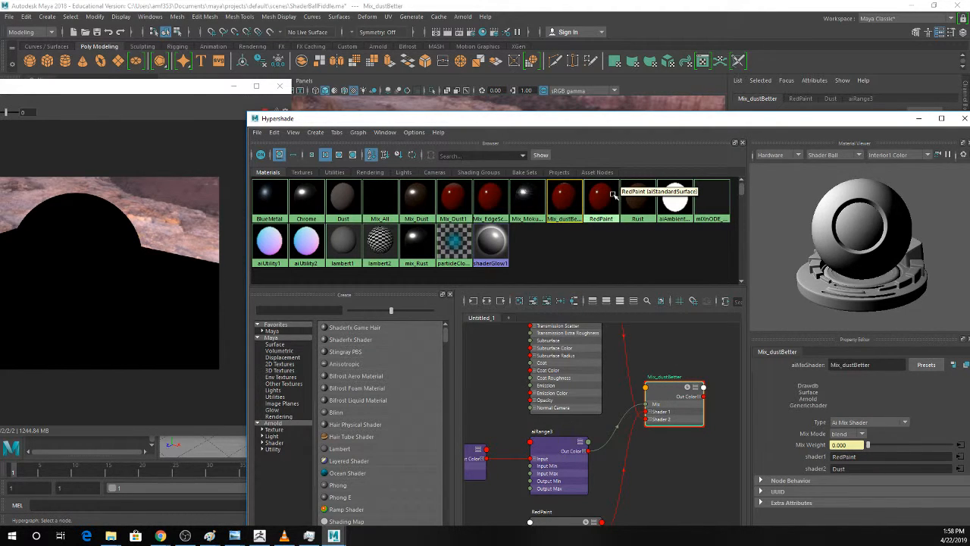
Rename the Mix_dustBetter shader as Mix_Master.
{"action": "left_click", "coordinate": [667, 385]}
{"action": "double_click", "coordinate": [849, 365]}
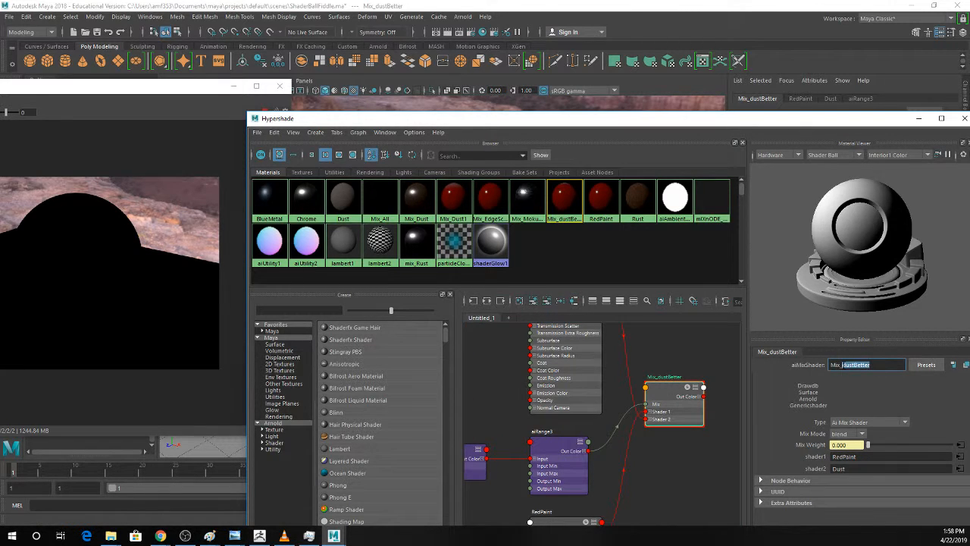
{"action": "type", "text": "Master"}
{"action": "key", "text": "Return"}
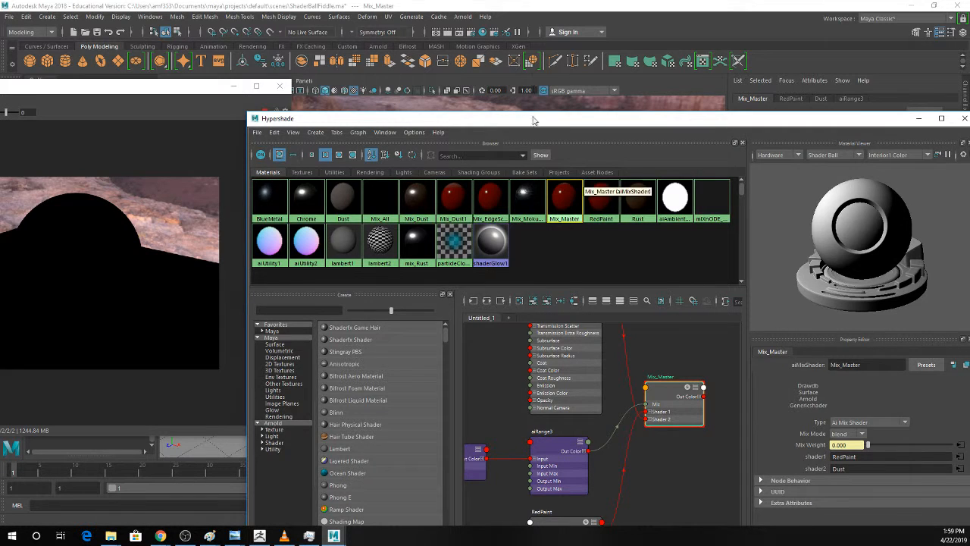
Add the Mix_EdgeScratches material to the graph and place its node below Mix_Master.
{"action": "left_click_drag", "start_coordinate": [535, 121], "coordinate": [498, 111]}
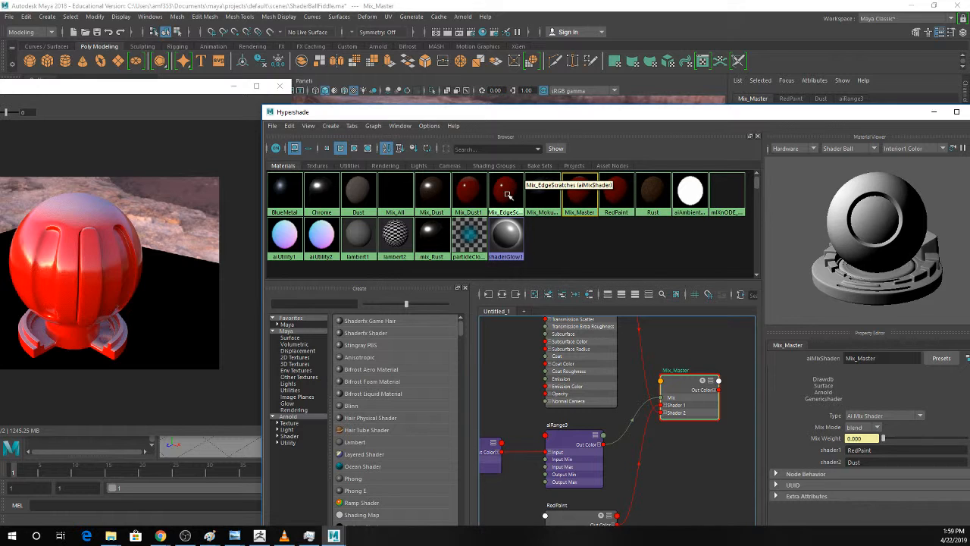
{"action": "left_click_drag", "start_coordinate": [508, 195], "coordinate": [676, 473]}
{"action": "left_click_drag", "start_coordinate": [681, 384], "coordinate": [735, 379]}
{"action": "middle_click_drag", "start_coordinate": [685, 437], "coordinate": [635, 387], "text": "alt"}
{"action": "left_click_drag", "start_coordinate": [648, 436], "coordinate": [673, 439]}
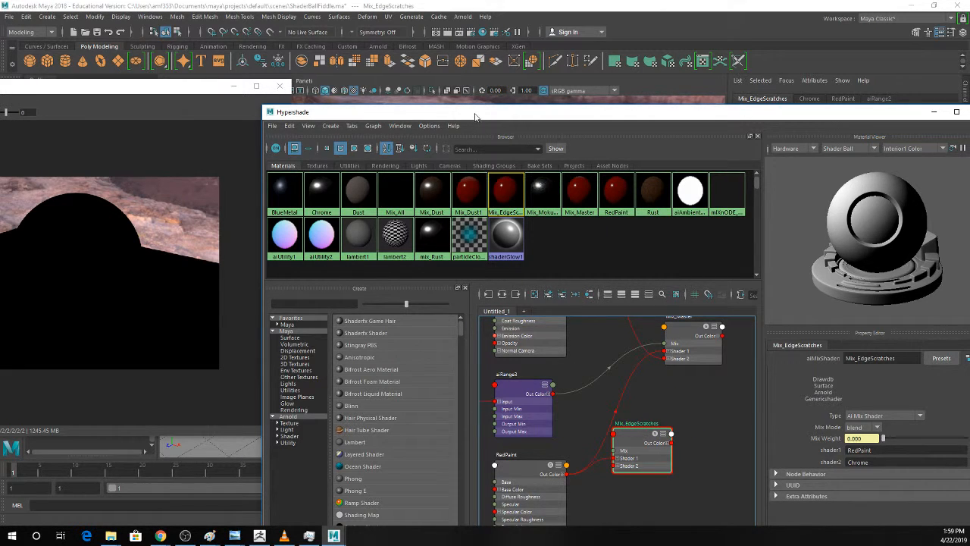
Assign the Mix_Master material to the shader ball in the viewport.
{"action": "left_click_drag", "start_coordinate": [473, 112], "coordinate": [670, 90]}
{"action": "middle_click_drag", "start_coordinate": [832, 420], "coordinate": [399, 259]}
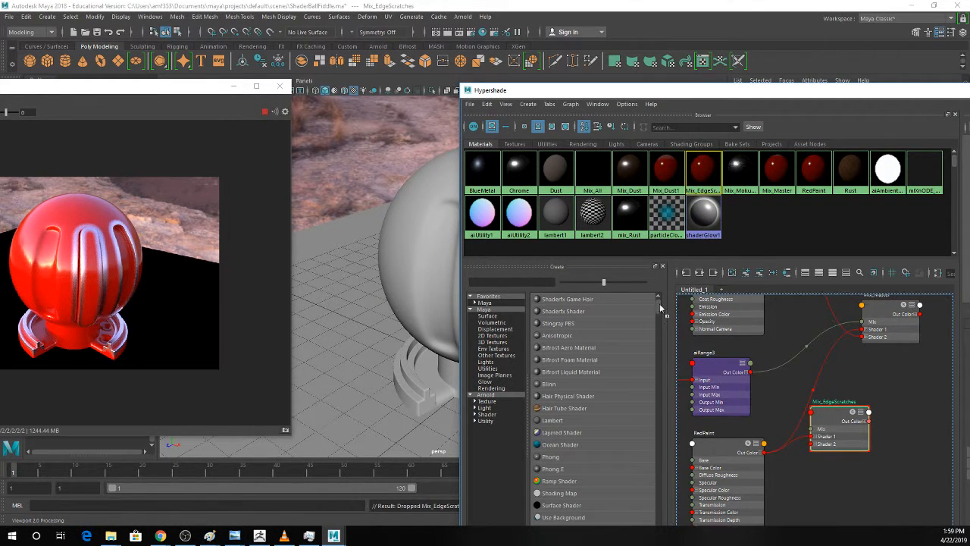
{"action": "middle_click_drag", "start_coordinate": [660, 308], "coordinate": [431, 276]}
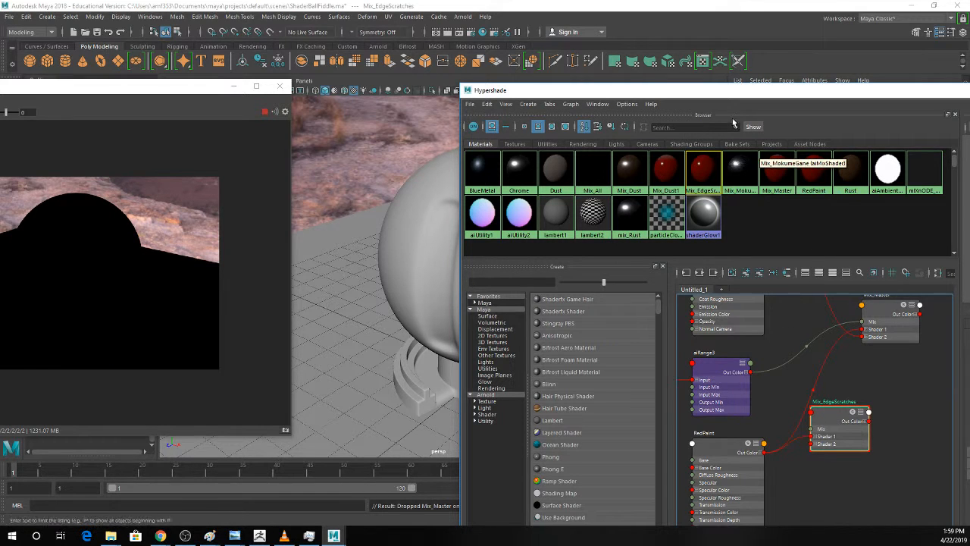
{"action": "left_click_drag", "start_coordinate": [724, 90], "coordinate": [525, 43]}
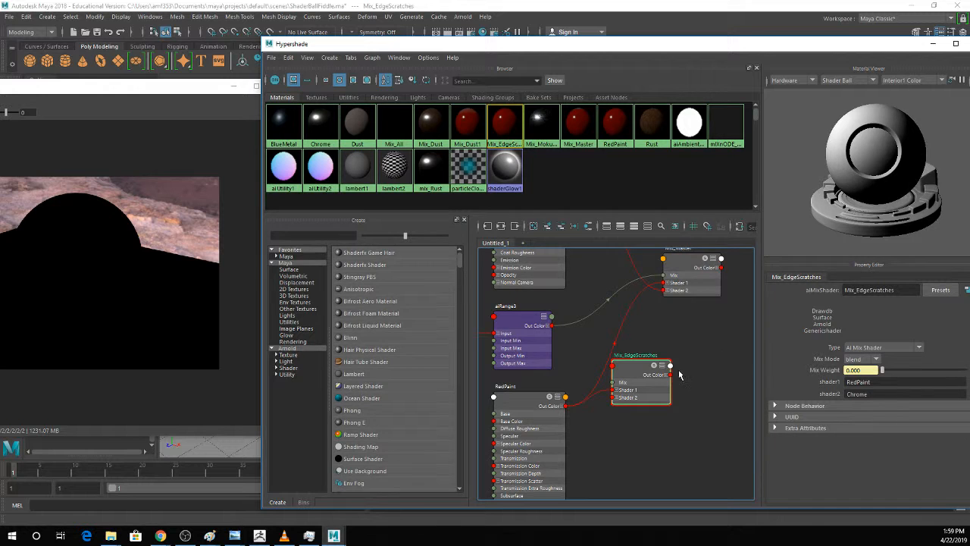
Connect the Out Color of Mix_EdgeScratches to Shader 1 of Mix_Master and preview Mix_Master.
{"action": "left_click_drag", "start_coordinate": [671, 375], "coordinate": [663, 283]}
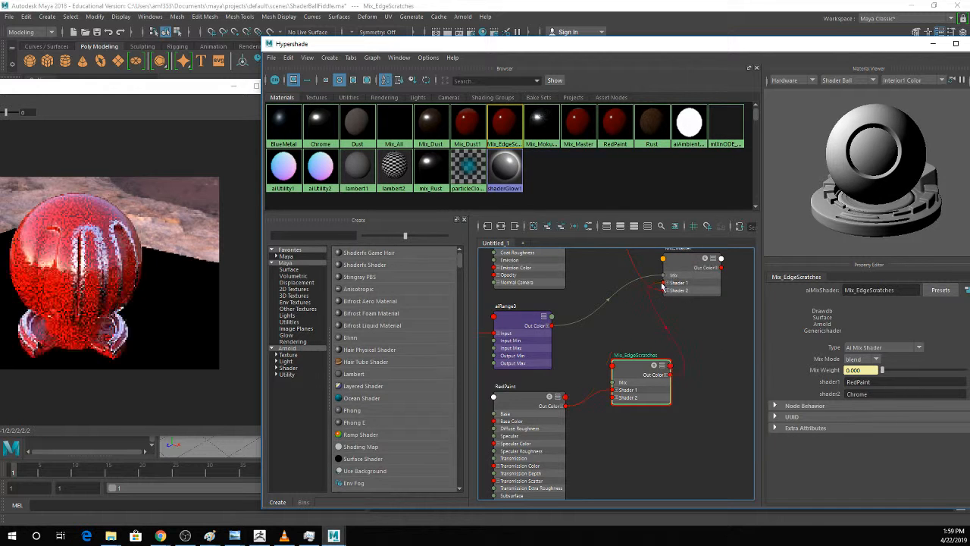
{"action": "left_click", "coordinate": [679, 265]}
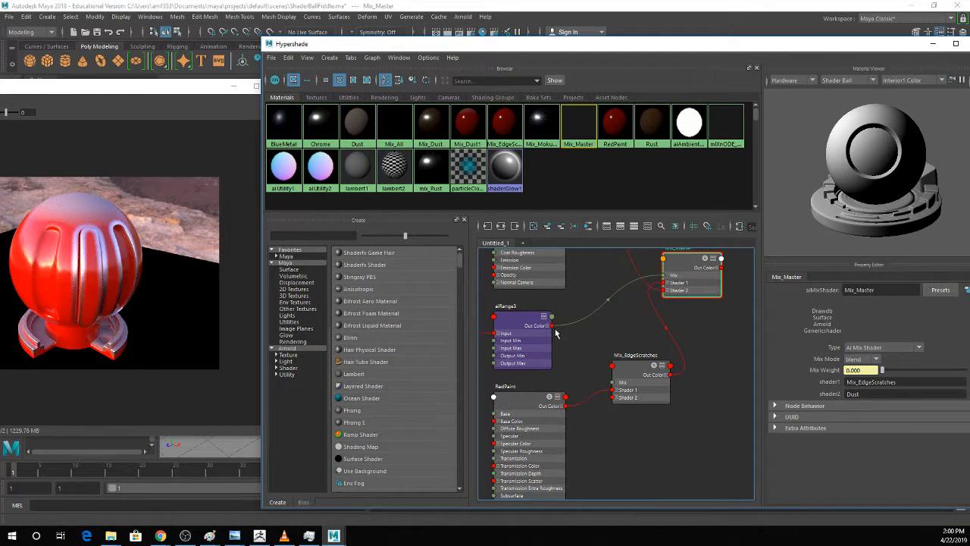
{"action": "middle_click_drag", "start_coordinate": [586, 351], "coordinate": [611, 363], "text": "alt"}
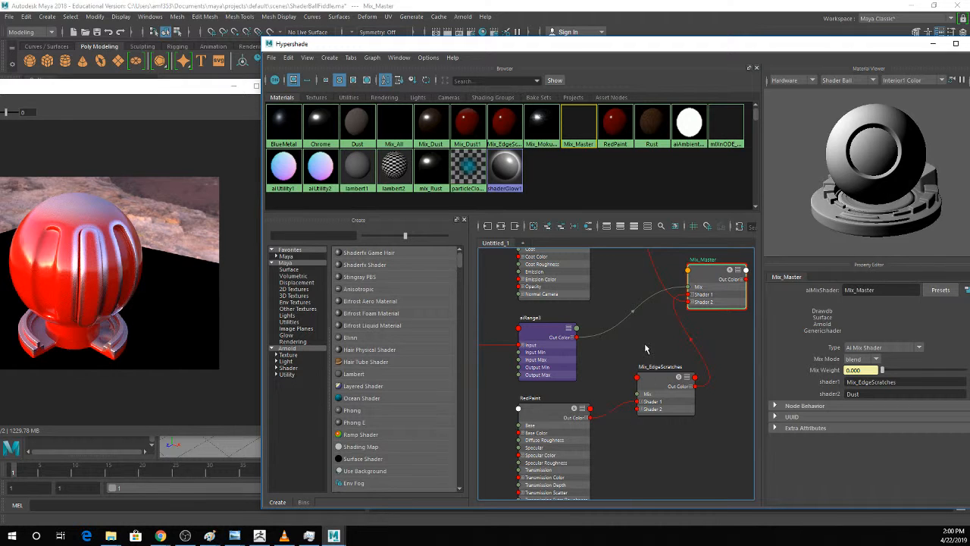
Shift the Mix_EdgeScratches and RedPaint nodes away from Mix_Master, and select Mix_EdgeScratches for preview.
{"action": "left_click_drag", "start_coordinate": [649, 382], "coordinate": [615, 375]}
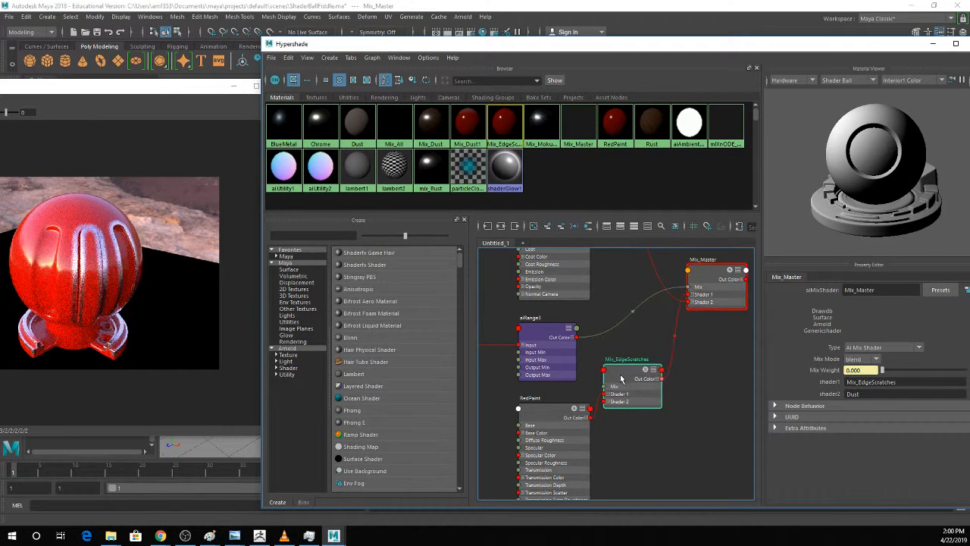
{"action": "left_click_drag", "start_coordinate": [564, 413], "coordinate": [530, 401]}
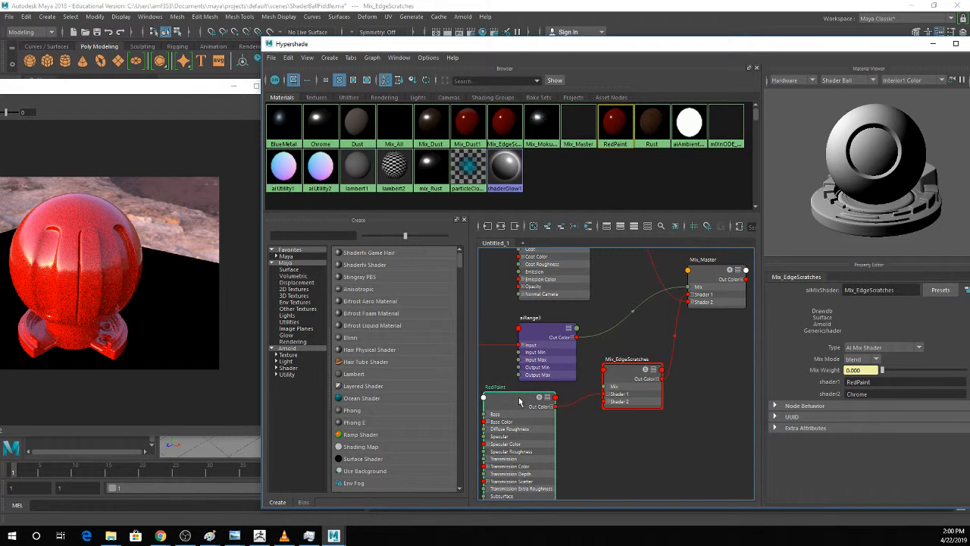
{"action": "left_click", "coordinate": [623, 381]}
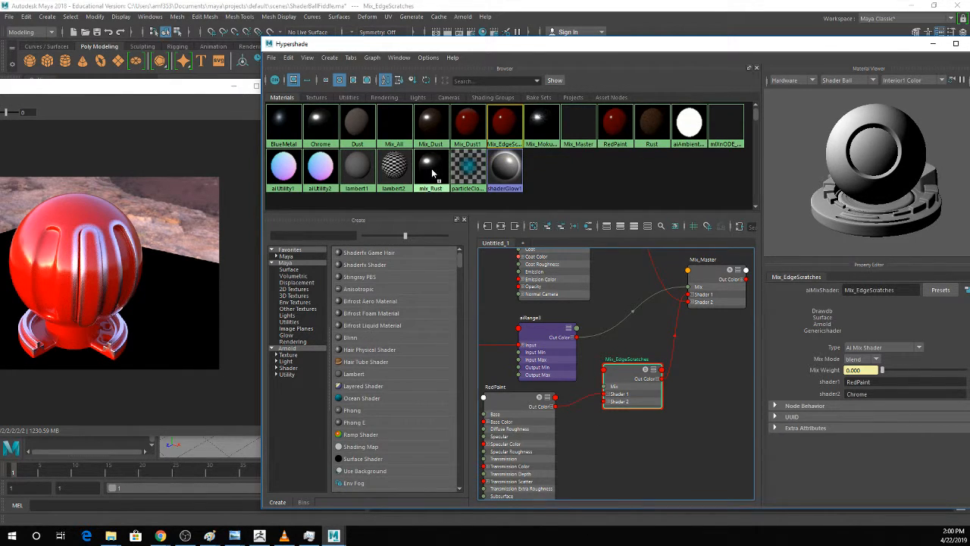
Add the mix_Rust material below Mix_EdgeScratches and connect its Out Color to Shader 1 of Mix_EdgeScratches.
{"action": "middle_click_drag", "start_coordinate": [582, 450], "coordinate": [582, 449]}
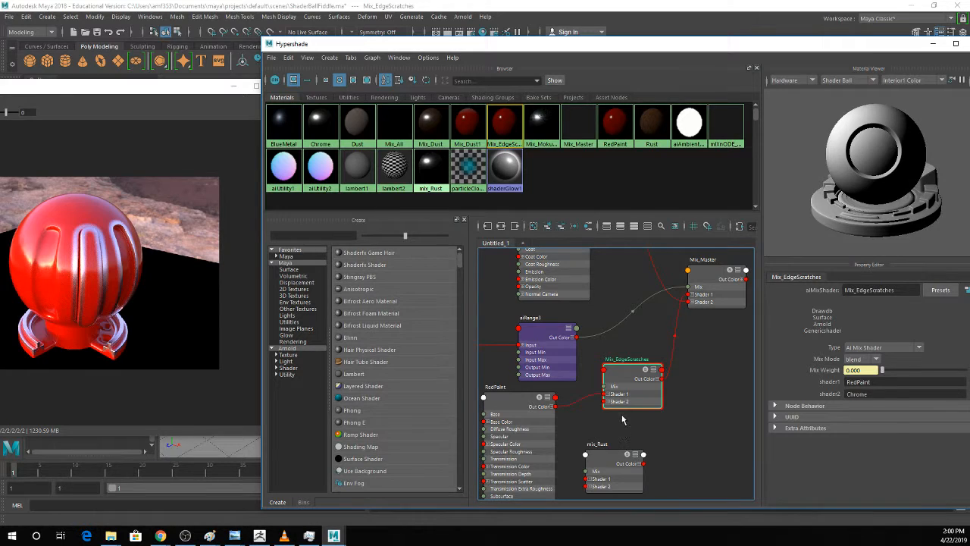
{"action": "middle_click_drag", "start_coordinate": [623, 424], "coordinate": [650, 416], "text": "alt"}
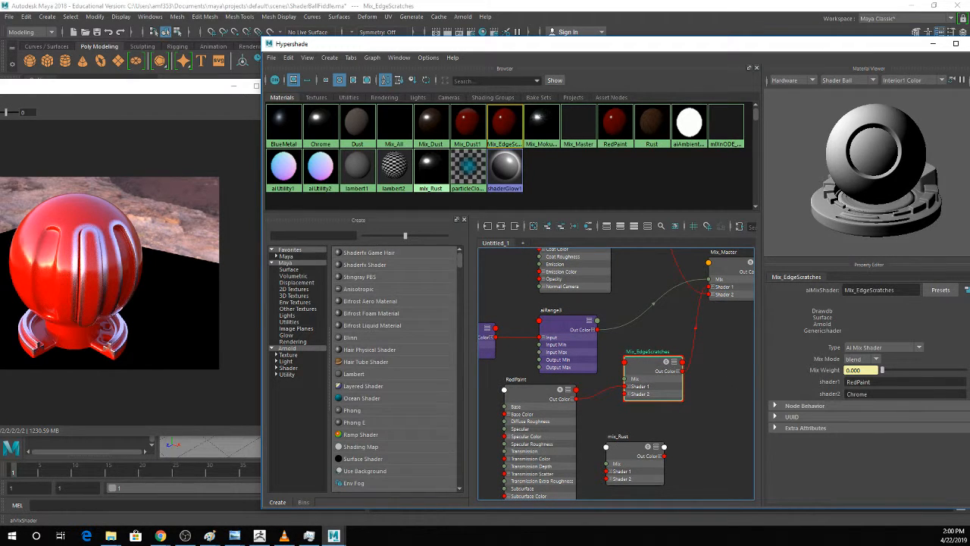
{"action": "left_click_drag", "start_coordinate": [664, 455], "coordinate": [623, 386]}
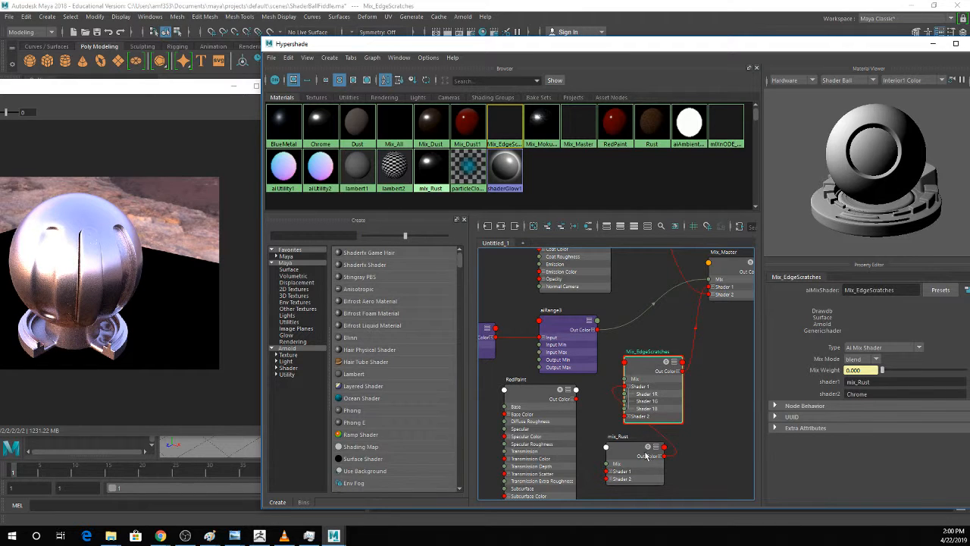
Assign RedPaint as shader2 of mix_Rust and preview the combined Mix_Master material.
{"action": "left_click", "coordinate": [629, 453]}
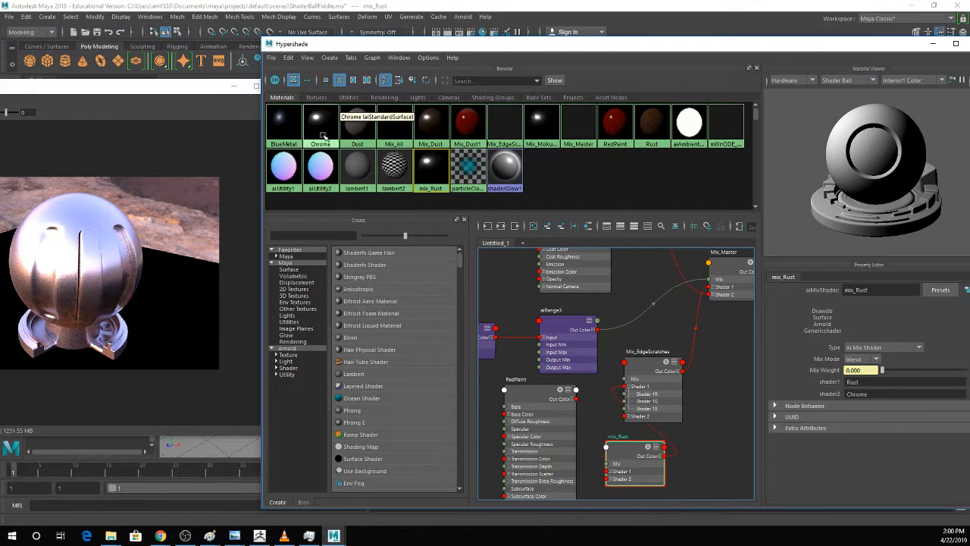
{"action": "middle_click_drag", "start_coordinate": [629, 126], "coordinate": [821, 395]}
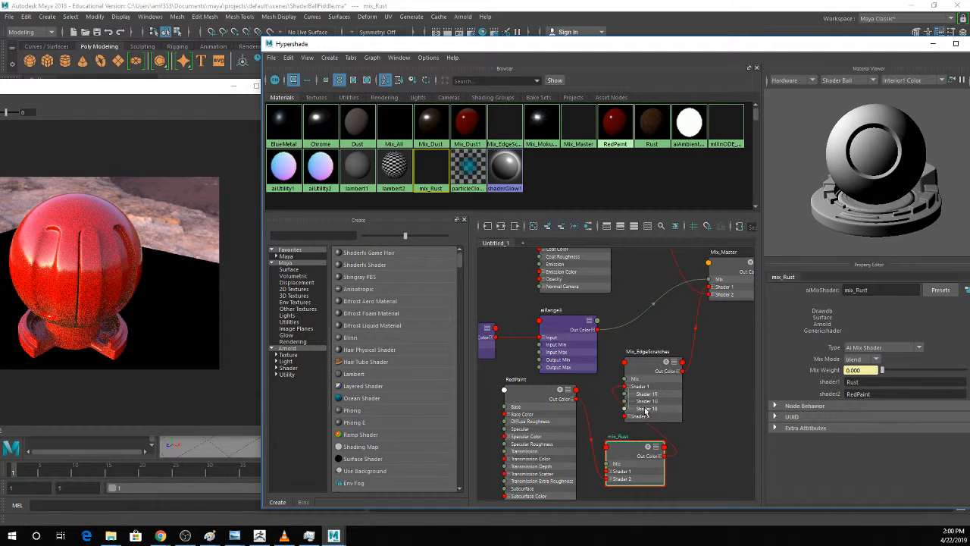
{"action": "left_click", "coordinate": [729, 264]}
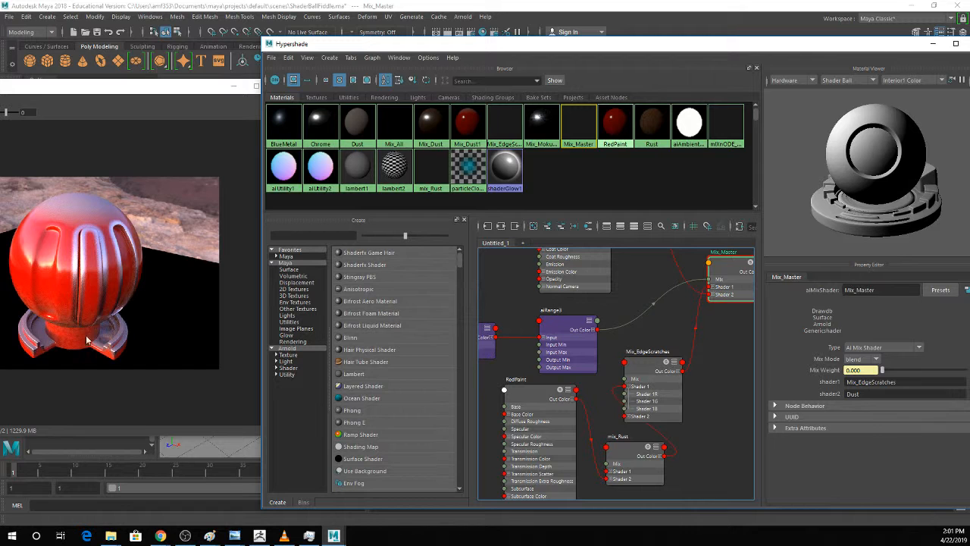
Graph the mix_Rust network and set the aiRange1 Input Min to 0.429 and Input Max to 0.920.
{"action": "left_click", "coordinate": [615, 453]}
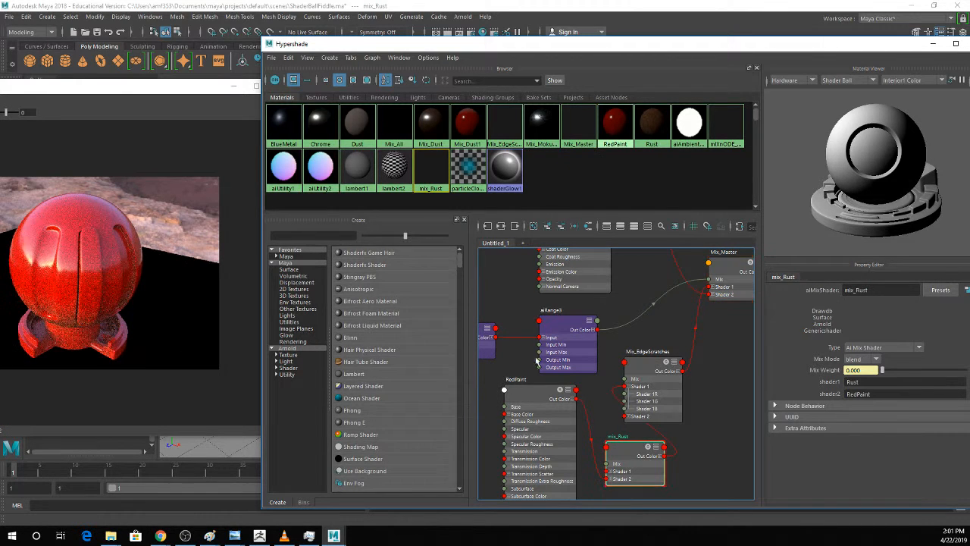
{"action": "left_click", "coordinate": [501, 226]}
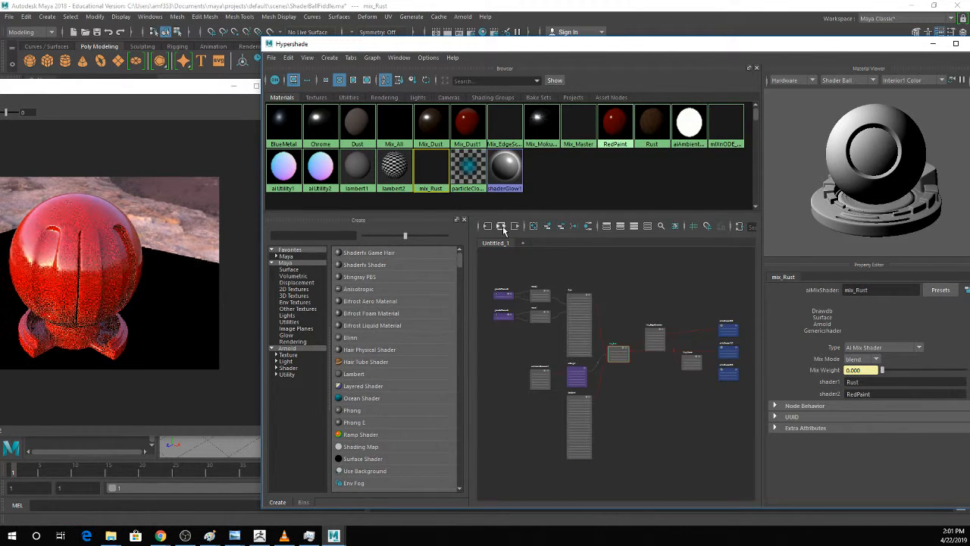
{"action": "middle_click_drag", "start_coordinate": [603, 326], "coordinate": [693, 360], "text": "alt"}
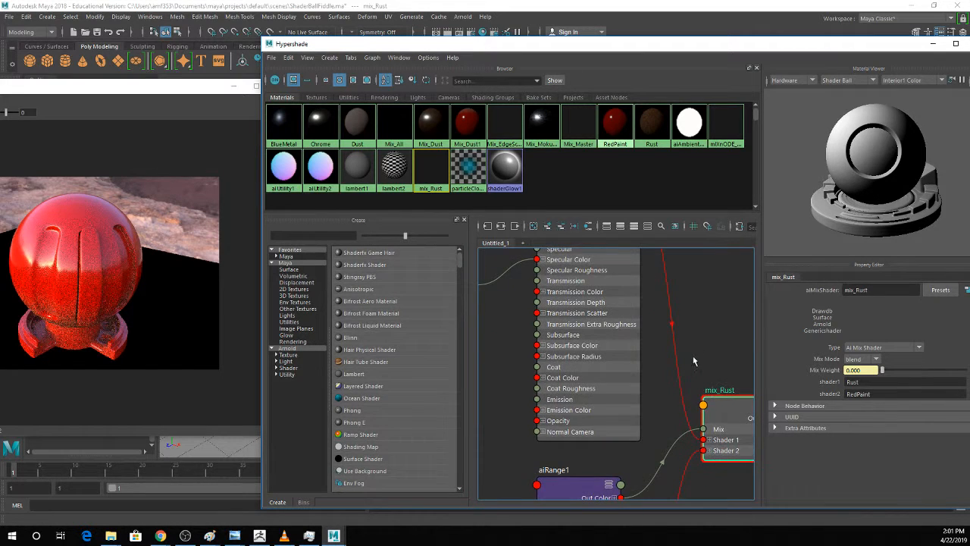
{"action": "scroll", "coordinate": [691, 358], "scroll_direction": "down", "scroll_amount": 3}
{"action": "left_click", "coordinate": [634, 426]}
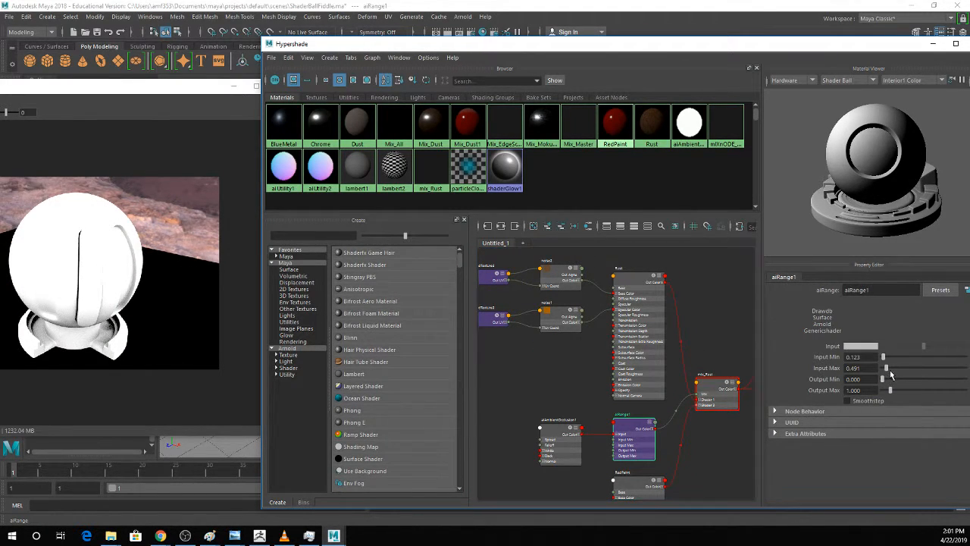
{"action": "left_click_drag", "start_coordinate": [887, 368], "coordinate": [886, 356]}
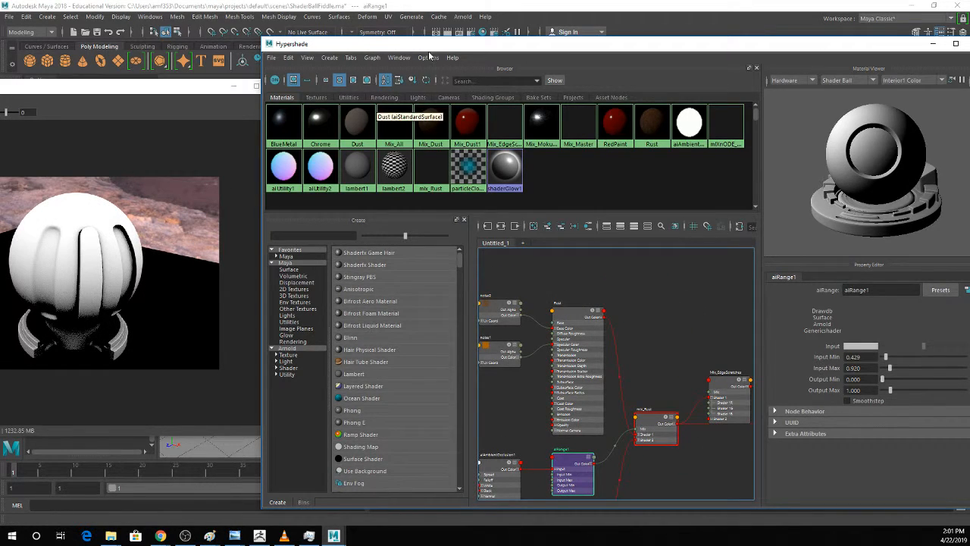
Select the shader ball in the viewport to check the combined material, bring the Hypershade back, and save the scene.
{"action": "left_click_drag", "start_coordinate": [429, 47], "coordinate": [579, 175]}
{"action": "left_click", "coordinate": [390, 274]}
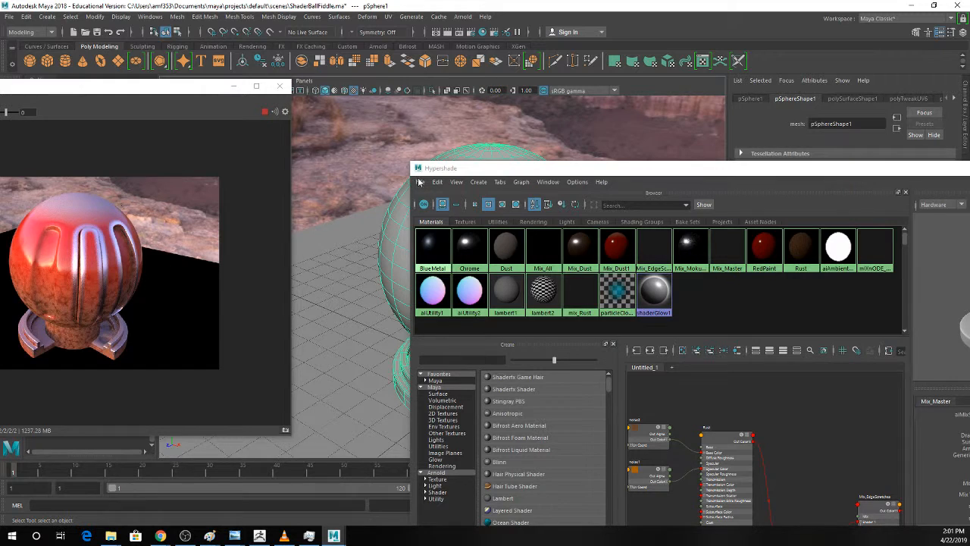
{"action": "left_click_drag", "start_coordinate": [495, 167], "coordinate": [391, 58]}
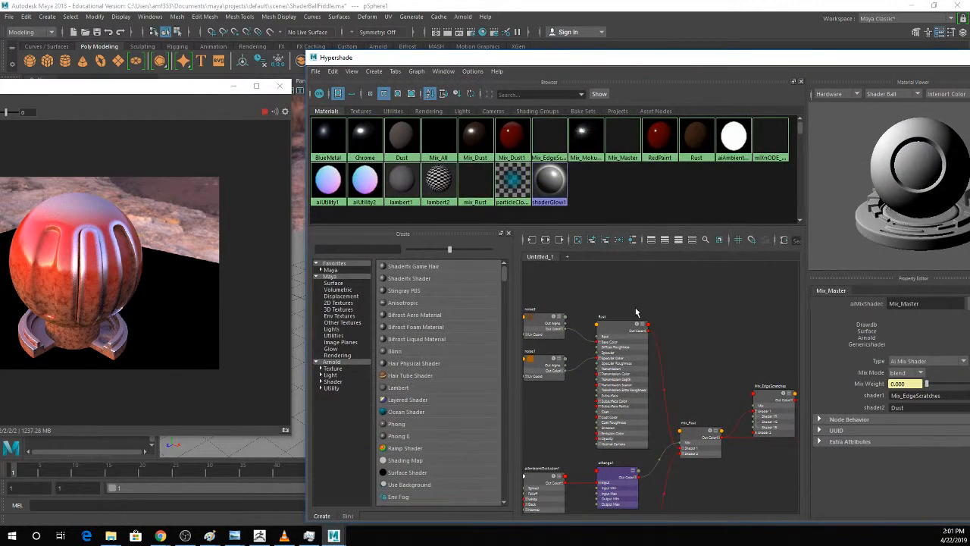
{"action": "key", "text": "ctrl+s"}
{"action": "key", "text": "Return"}
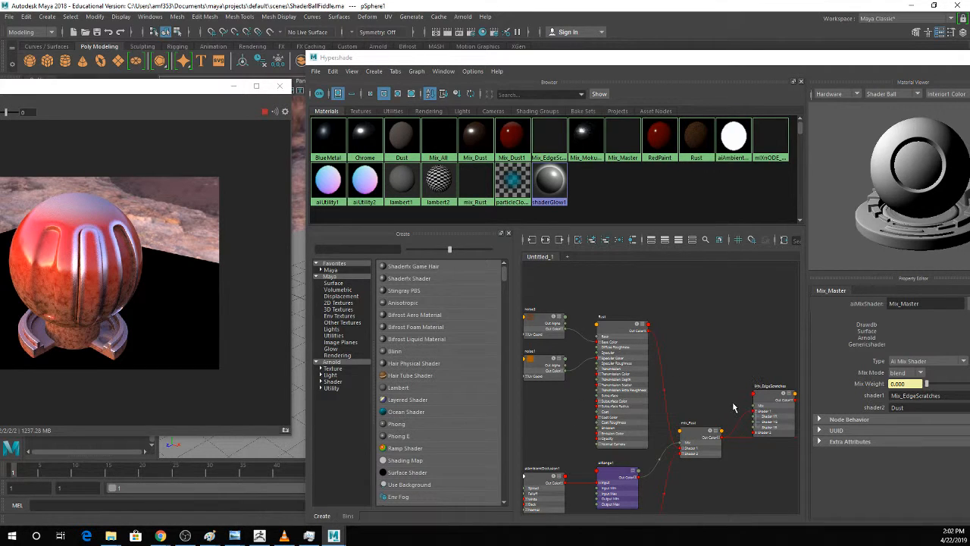
Set the aiRange1 Input Max to 0.491 and select Mix_EdgeScratches to preview the tighter rust mask.
{"action": "left_click", "coordinate": [607, 476]}
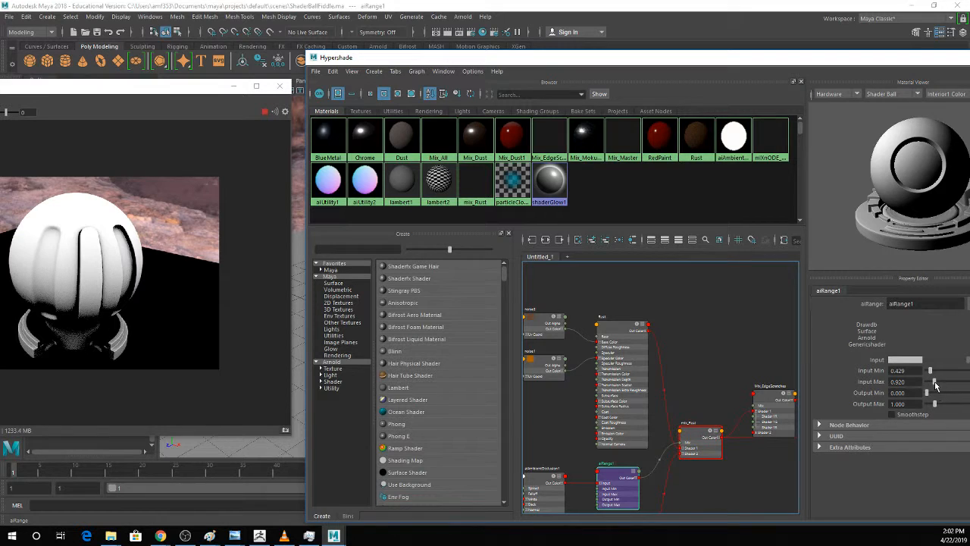
{"action": "left_click_drag", "start_coordinate": [935, 382], "coordinate": [931, 386]}
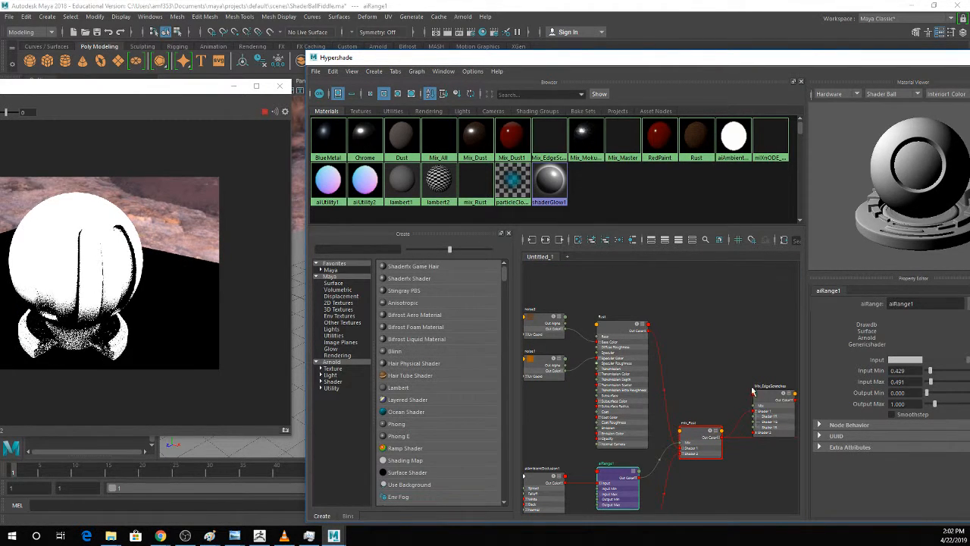
{"action": "left_click", "coordinate": [756, 410]}
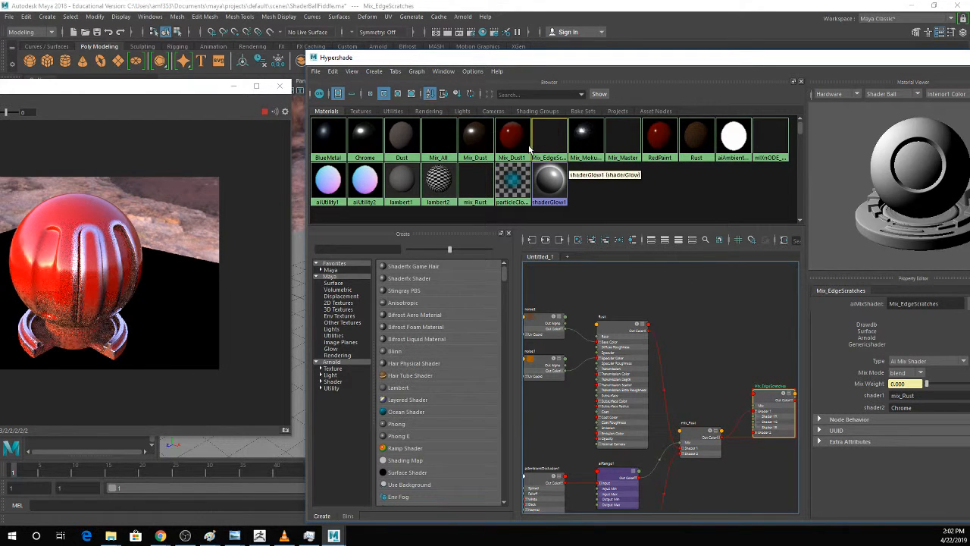
Move the Hypershade aside, select the shader ball, and save the scene with the adjusted rust range.
{"action": "left_click_drag", "start_coordinate": [512, 59], "coordinate": [710, 91]}
{"action": "left_click", "coordinate": [443, 277]}
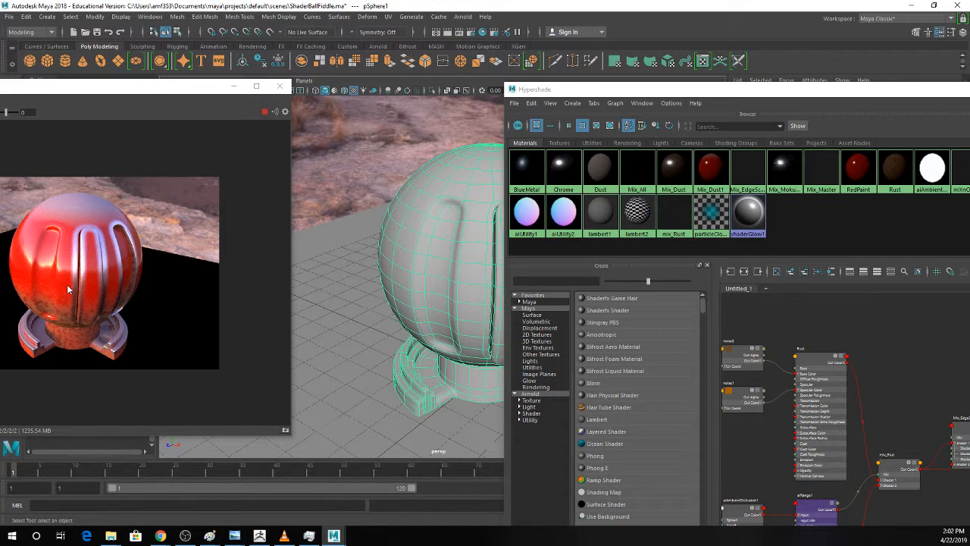
{"action": "key", "text": "ctrl+s"}
{"action": "left_click", "coordinate": [462, 275]}
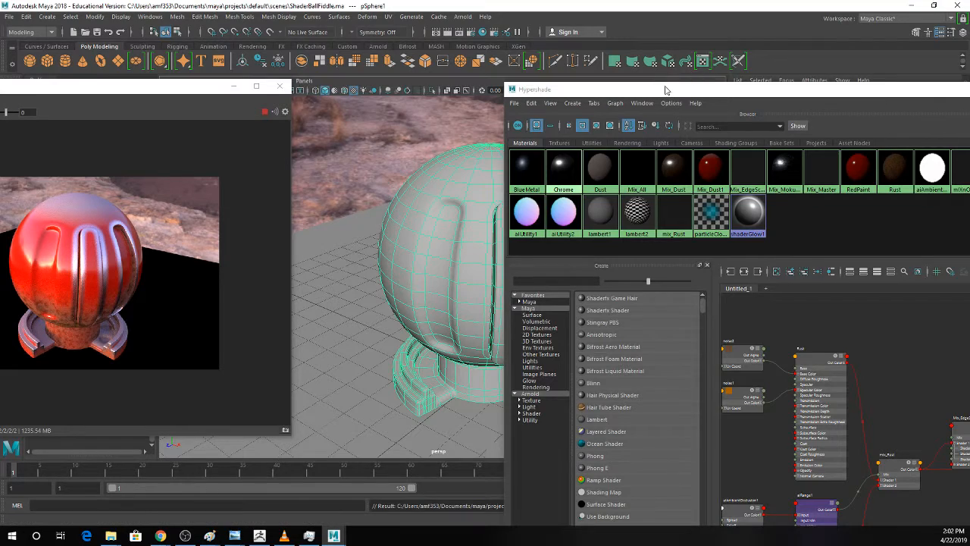
Graph the input and output connections of Mix_Master and maximize the Hypershade with a taller graph area.
{"action": "left_click_drag", "start_coordinate": [665, 91], "coordinate": [447, 47]}
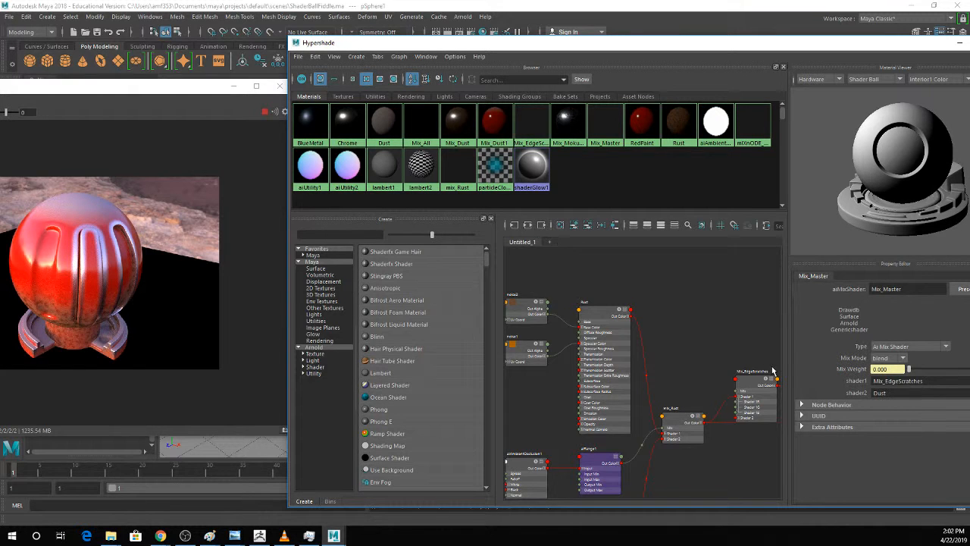
{"action": "scroll", "coordinate": [744, 356], "scroll_direction": "down", "scroll_amount": 4}
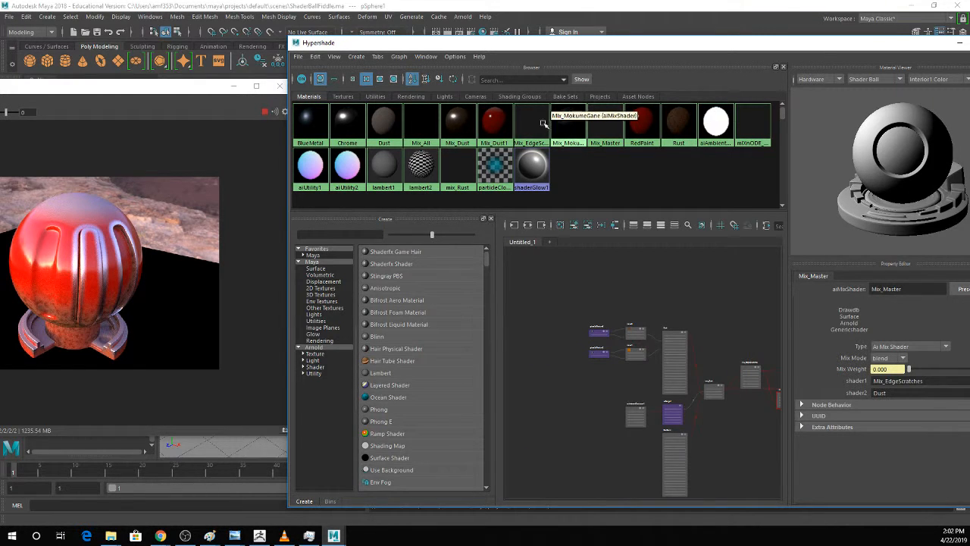
{"action": "left_click", "coordinate": [528, 225]}
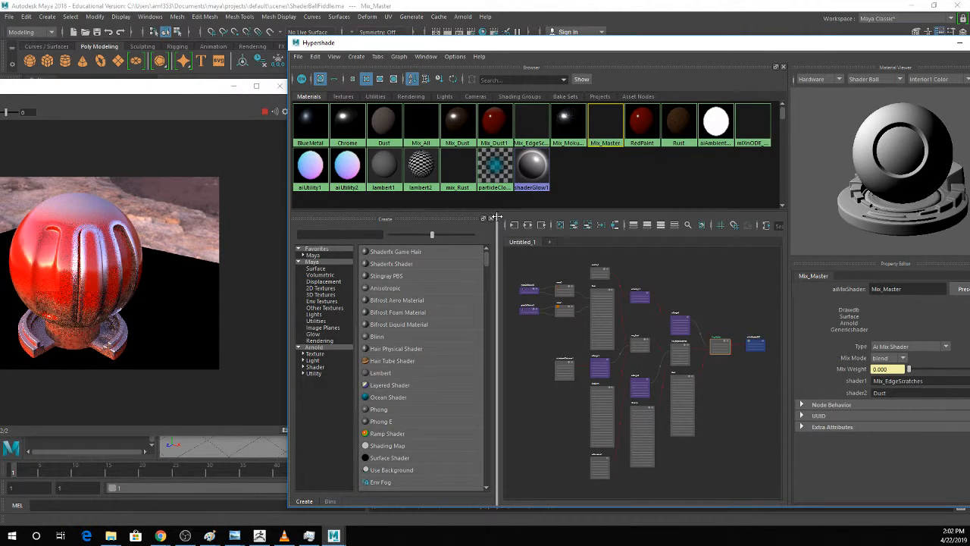
{"action": "left_click_drag", "start_coordinate": [497, 217], "coordinate": [496, 187]}
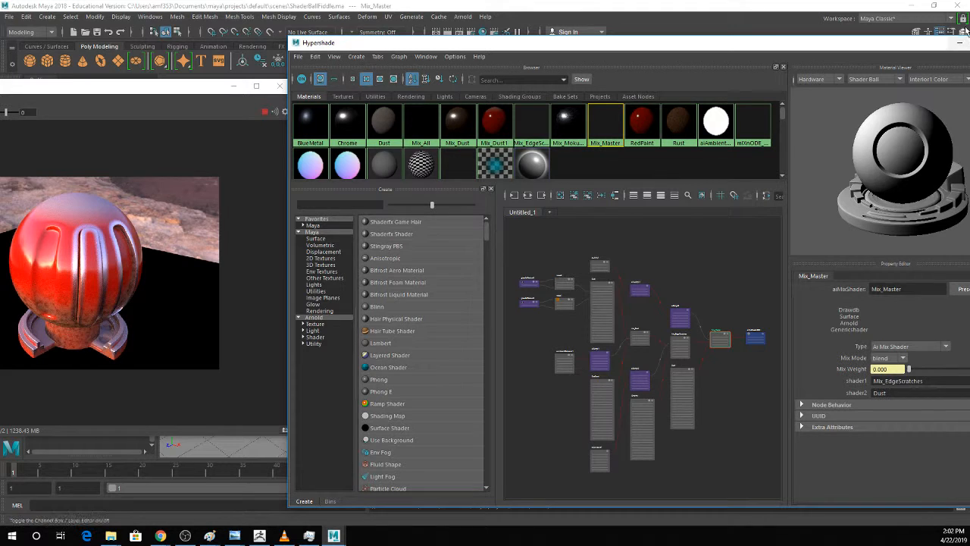
{"action": "left_click_drag", "start_coordinate": [956, 43], "coordinate": [863, 41]}
{"action": "left_click", "coordinate": [883, 38]}
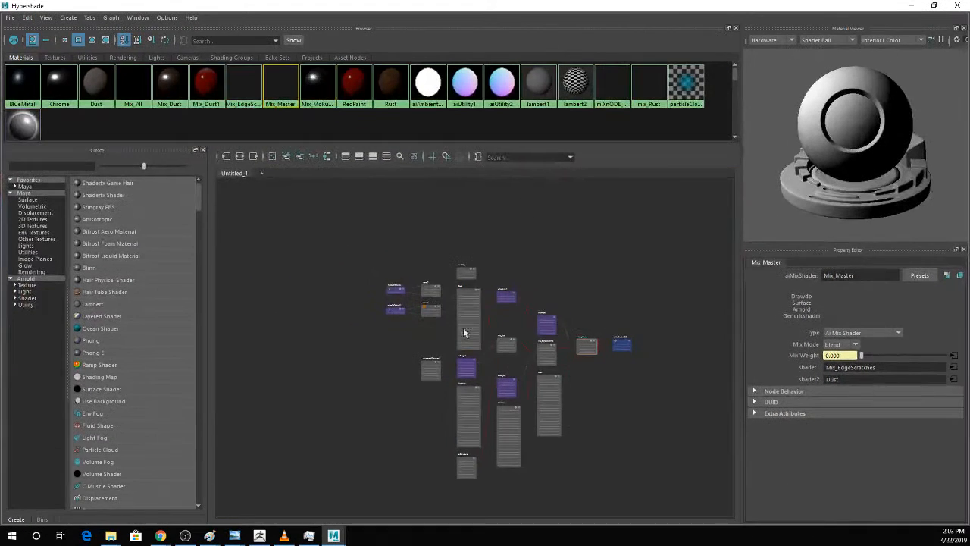
Examine how mix_Rust, Mix_EdgeScratches and Dust feed into Mix_Master, frame the whole network, and minimize the Hypershade.
{"action": "scroll", "coordinate": [610, 366], "scroll_direction": "up", "scroll_amount": 5}
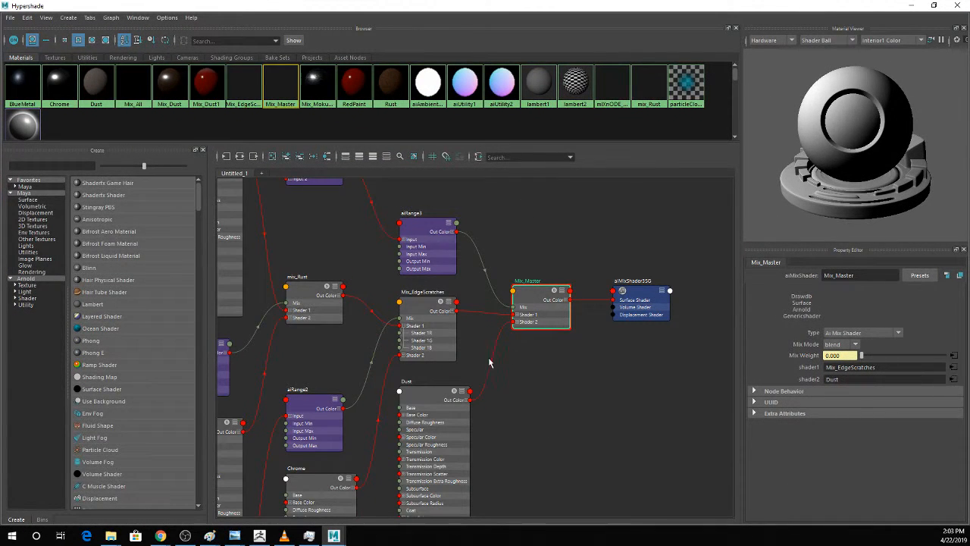
{"action": "scroll", "coordinate": [438, 410], "scroll_direction": "down", "scroll_amount": 2}
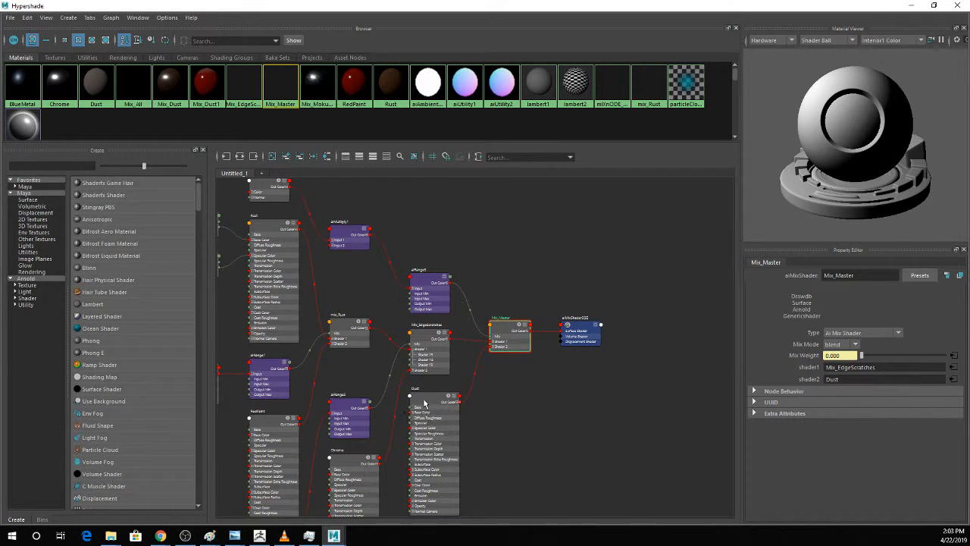
{"action": "left_click", "coordinate": [241, 157]}
{"action": "left_click", "coordinate": [240, 156]}
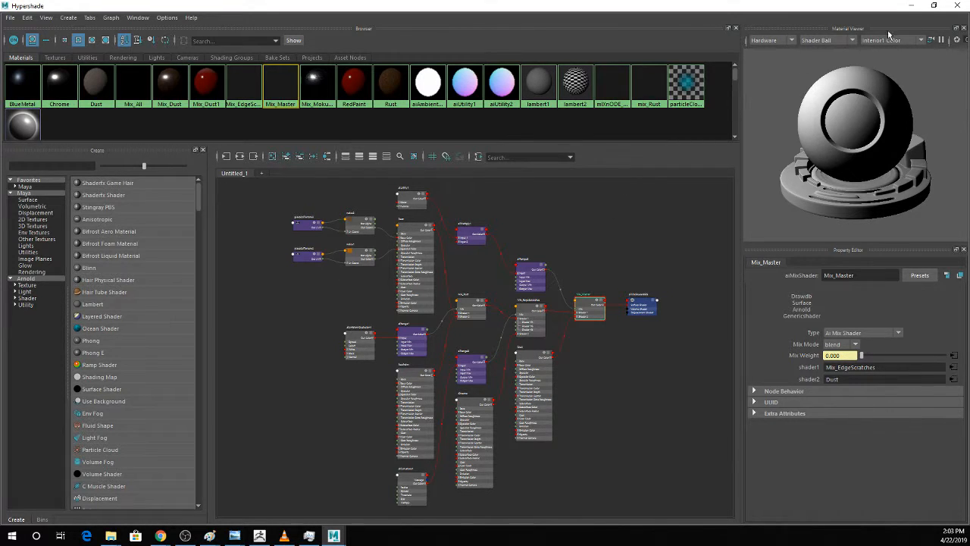
{"action": "left_click", "coordinate": [911, 5]}
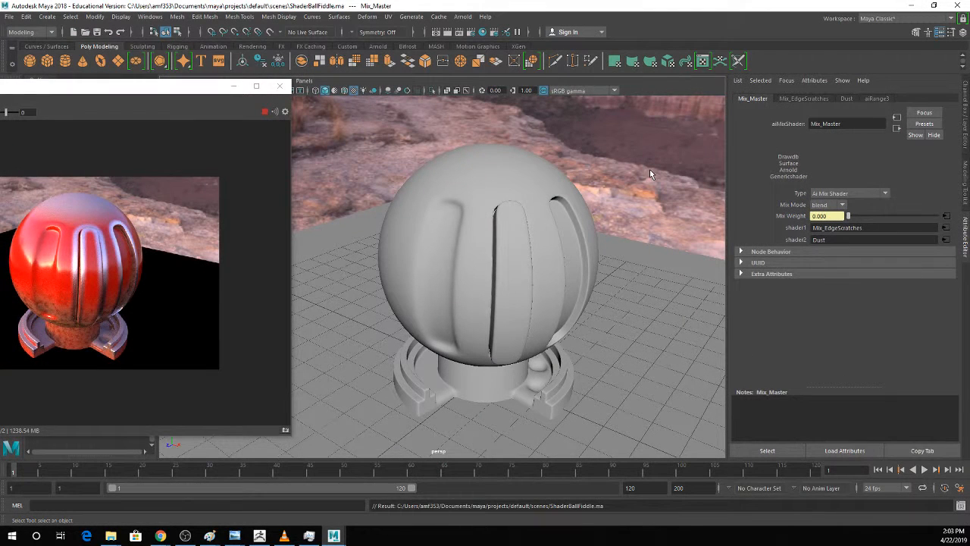
{"action": "key", "text": "ctrl+s"}
{"action": "key", "text": "ctrl+shift+s"}
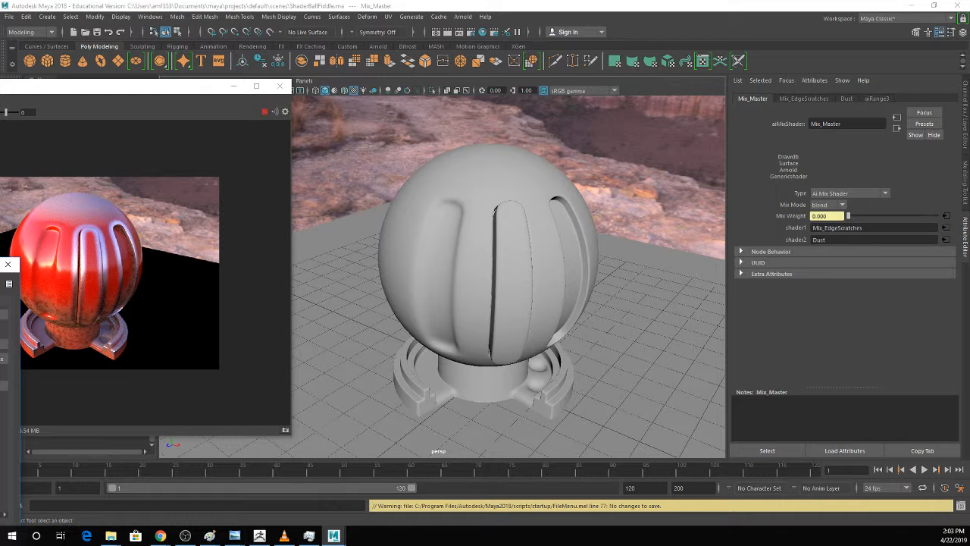
{"action": "key", "text": "Escape"}
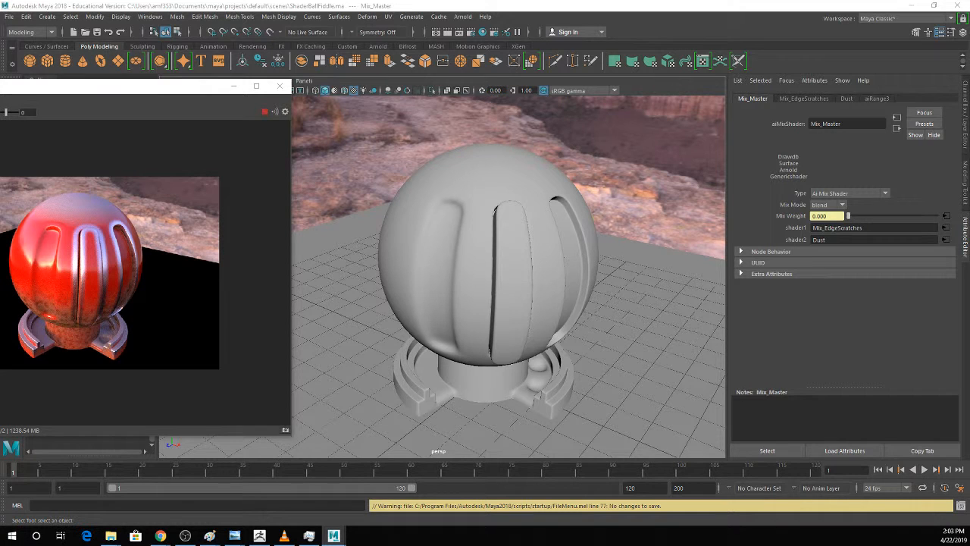
Set the project to the ShaderBallPlay folder and open the ShaderBall_RedShift_v02.ma scene.
{"action": "left_click", "coordinate": [8, 15]}
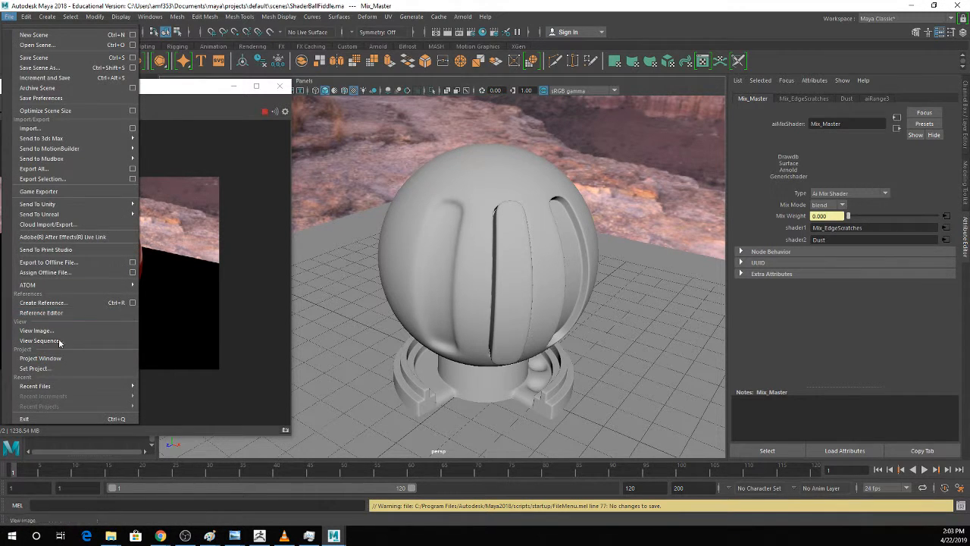
{"action": "left_click", "coordinate": [54, 368]}
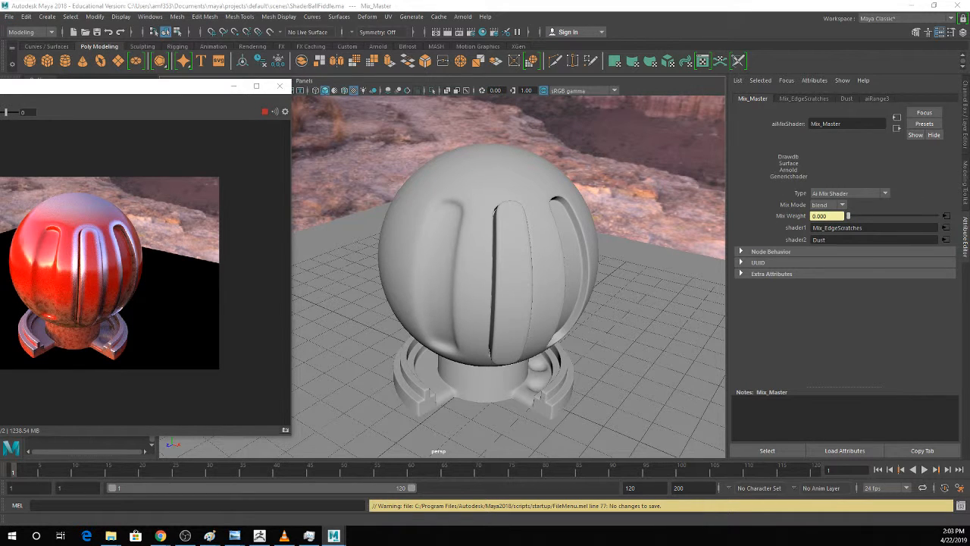
{"action": "left_click", "coordinate": [581, 337]}
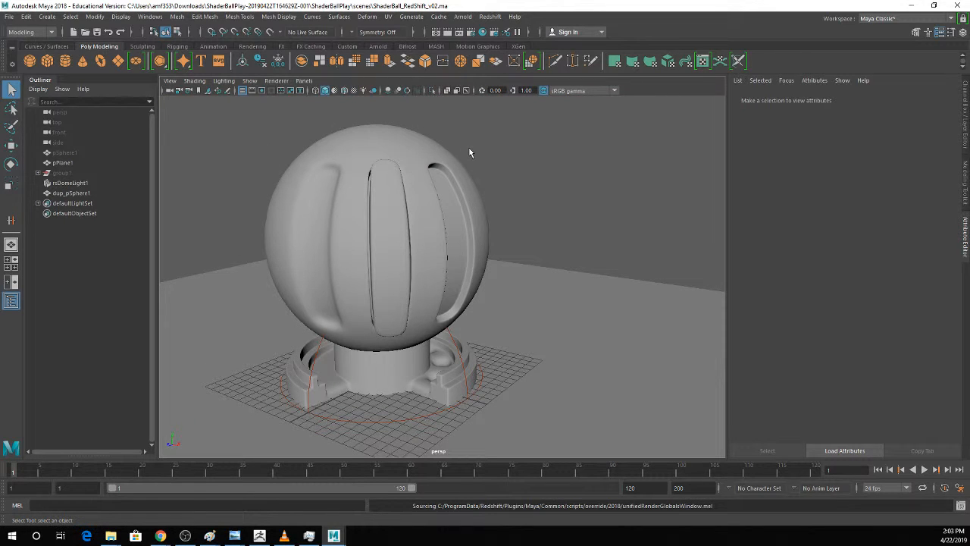
Select the dup_pSphere1 shader ball, render it in the Redshift Render View, and place the render window beside the model.
{"action": "left_click", "coordinate": [435, 170]}
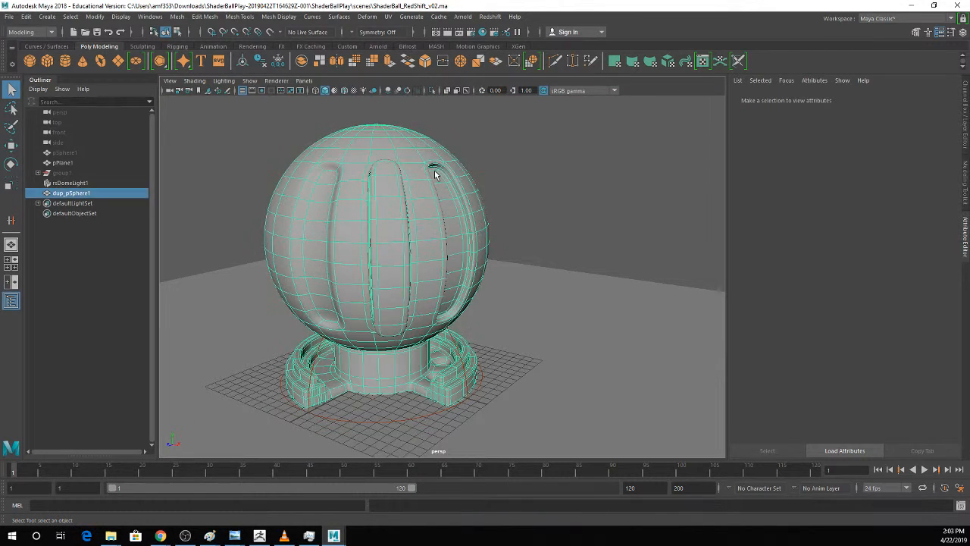
{"action": "left_click", "coordinate": [487, 17]}
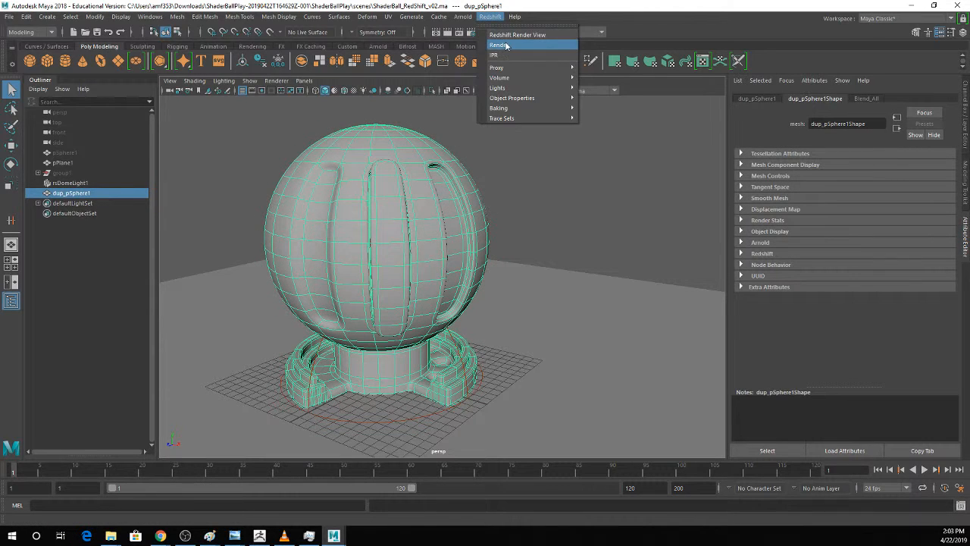
{"action": "left_click", "coordinate": [507, 35]}
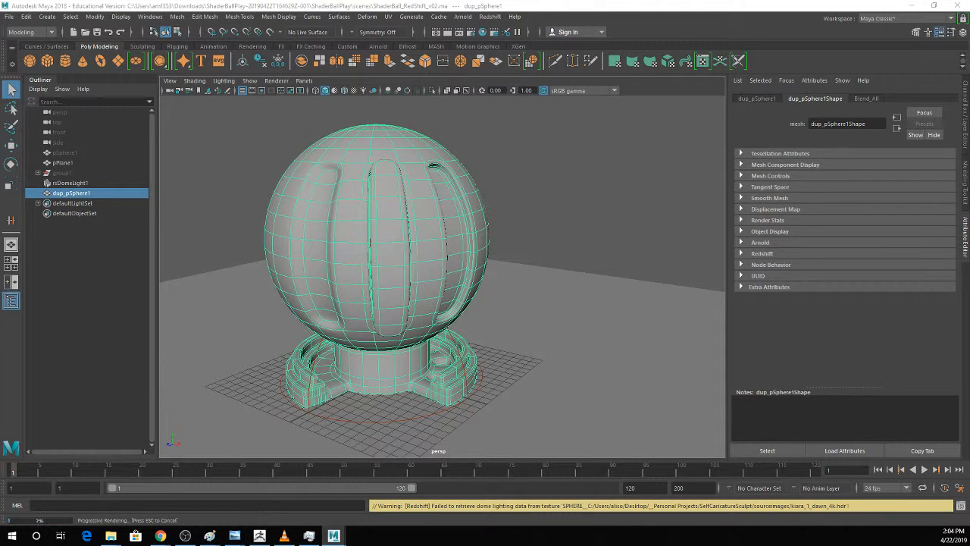
{"action": "left_click_drag", "start_coordinate": [659, 71], "coordinate": [656, 91]}
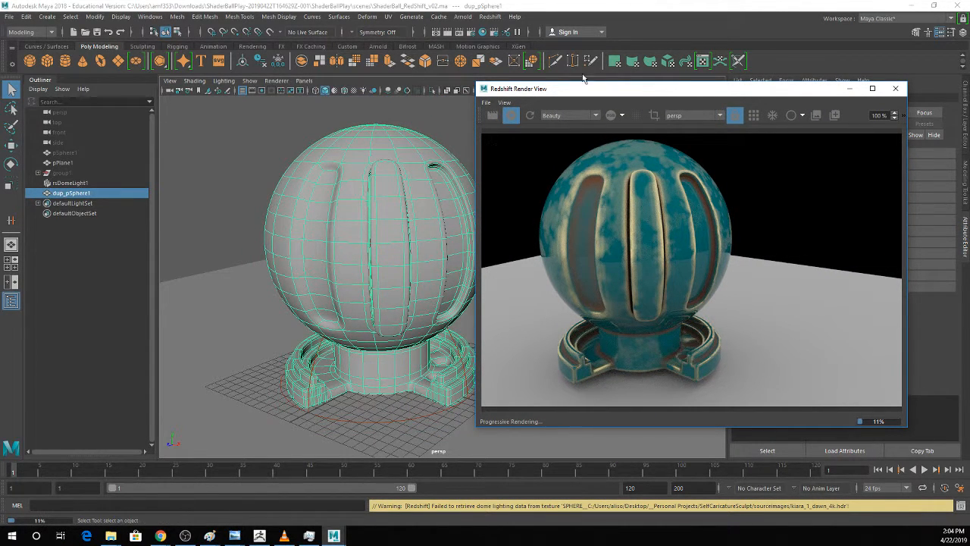
Open the Hypershade, look over the existing Blend_All node network, and clear the graph.
{"action": "left_click", "coordinate": [472, 33]}
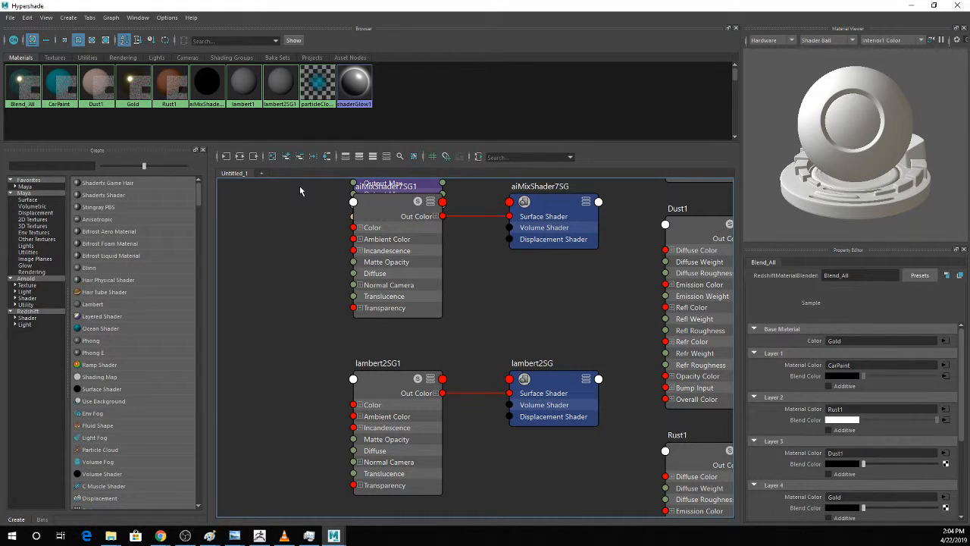
{"action": "scroll", "coordinate": [537, 251], "scroll_direction": "down", "scroll_amount": 5}
{"action": "middle_click_drag", "start_coordinate": [537, 251], "coordinate": [402, 344], "text": "alt"}
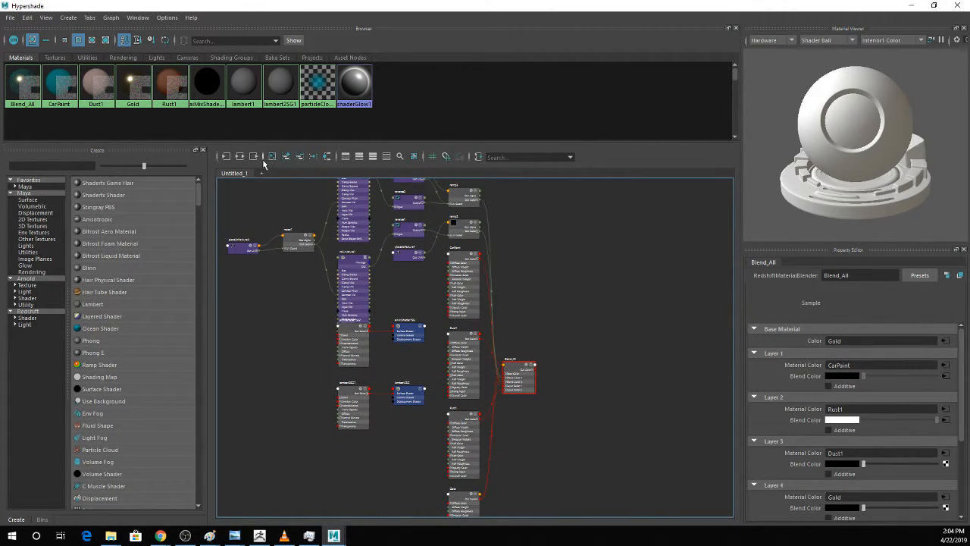
{"action": "left_click", "coordinate": [287, 159]}
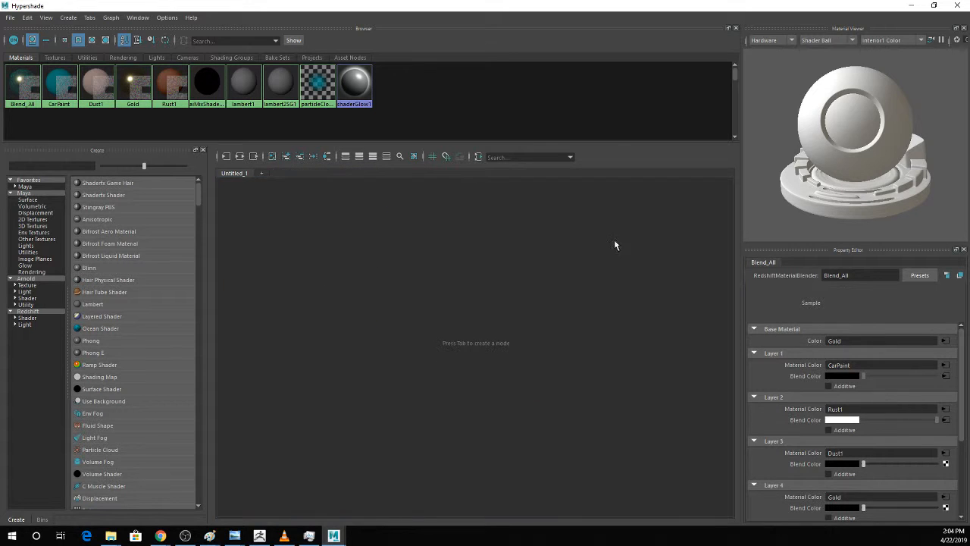
Create a RedshiftMaterialBlender node in the empty graph and look through its base material and layer slots.
{"action": "key", "text": "Tab"}
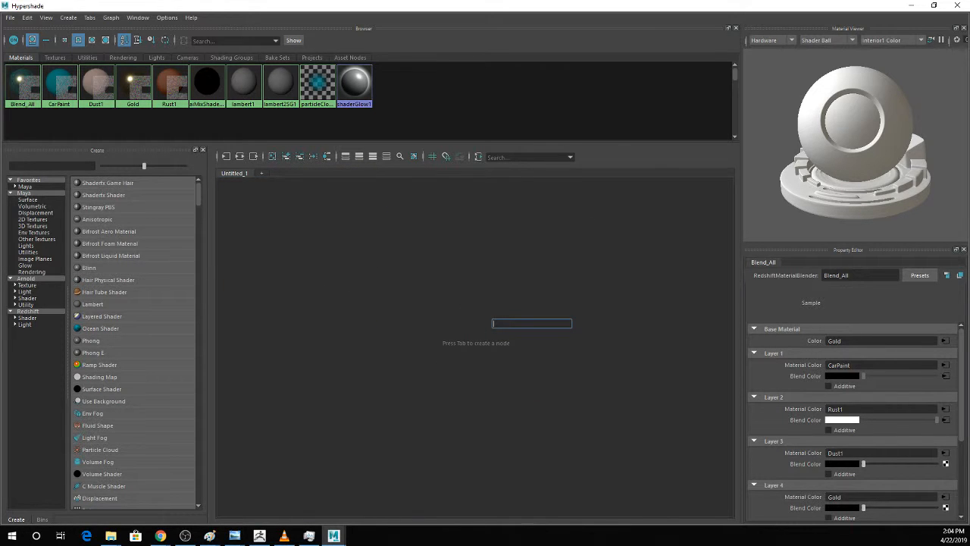
{"action": "key", "text": "alt+Tab"}
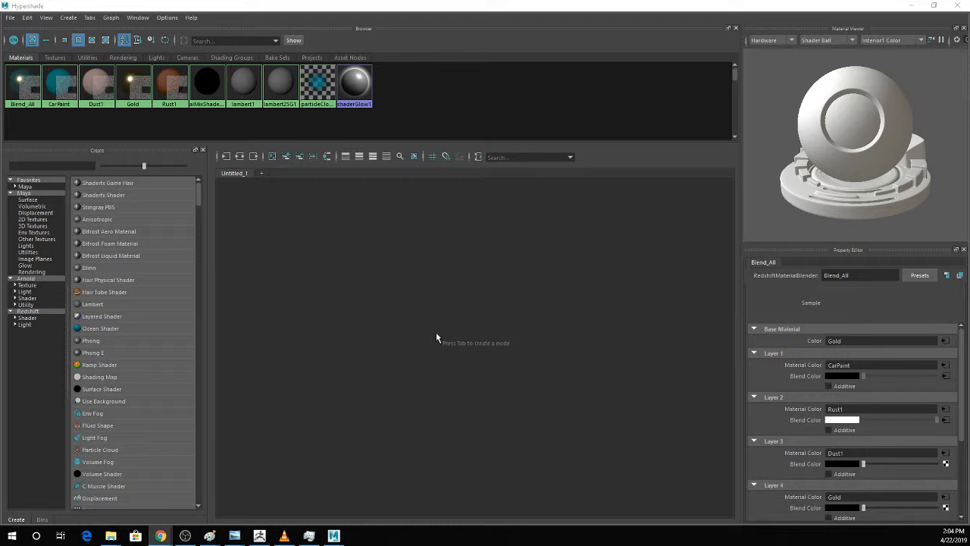
{"action": "key", "text": "Tab"}
{"action": "type", "text": "mate"}
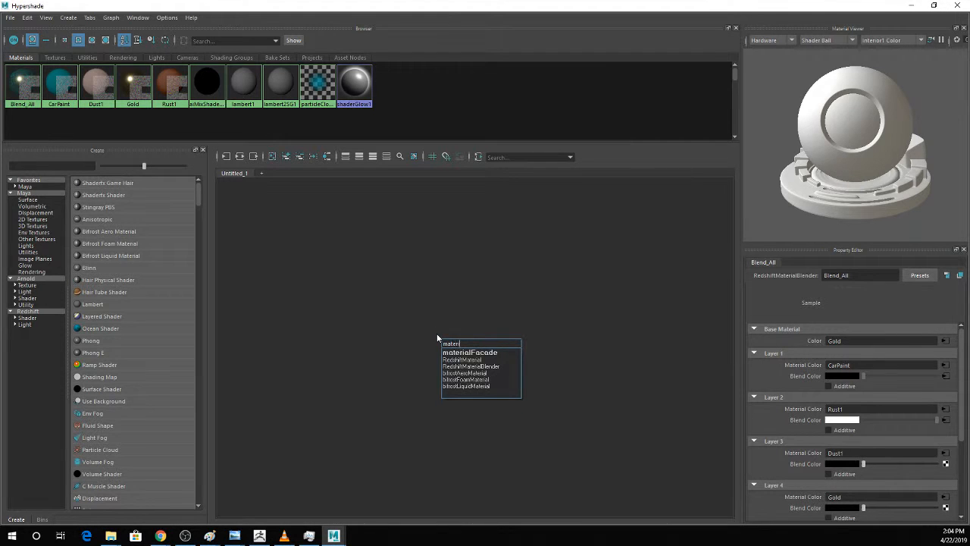
{"action": "left_click", "coordinate": [467, 367]}
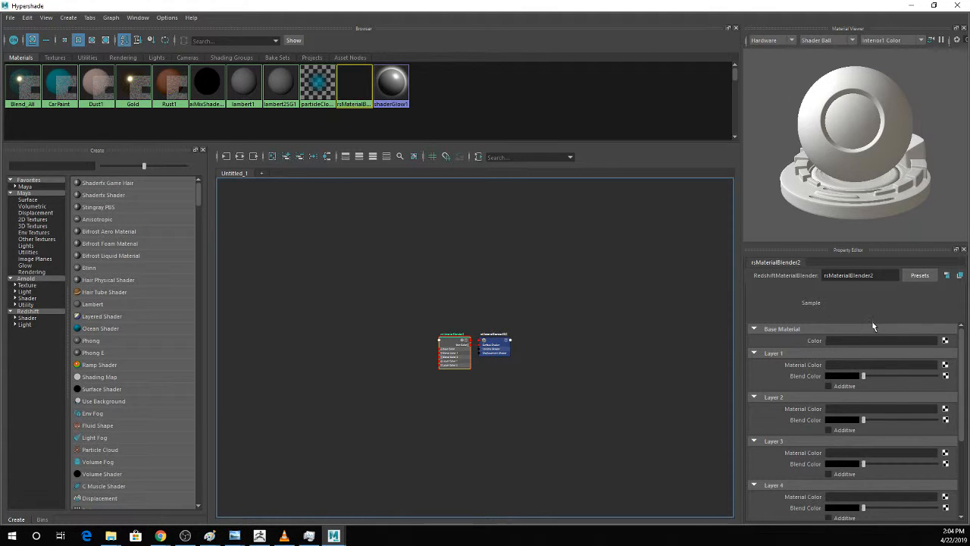
{"action": "scroll", "coordinate": [879, 341], "scroll_direction": "down", "scroll_amount": 4}
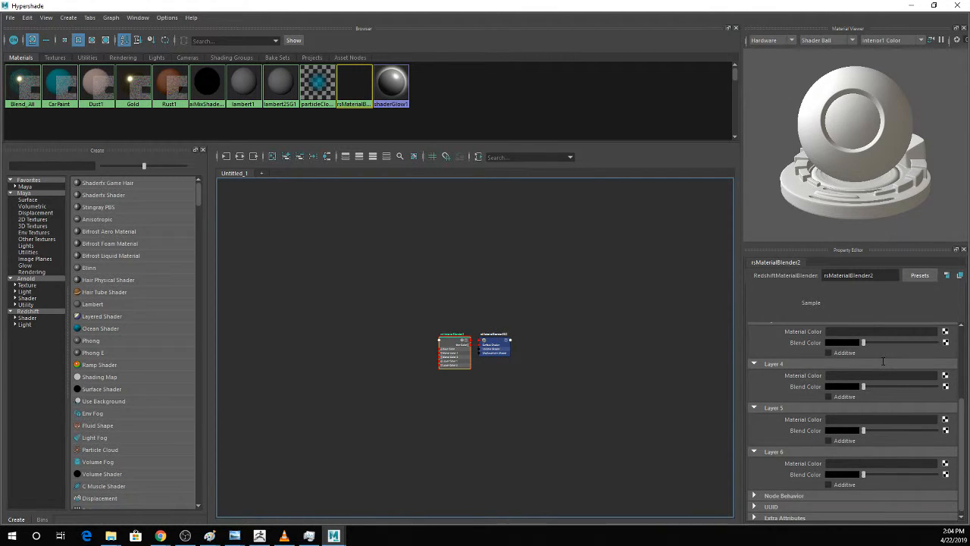
{"action": "scroll", "coordinate": [884, 459], "scroll_direction": "up", "scroll_amount": 4}
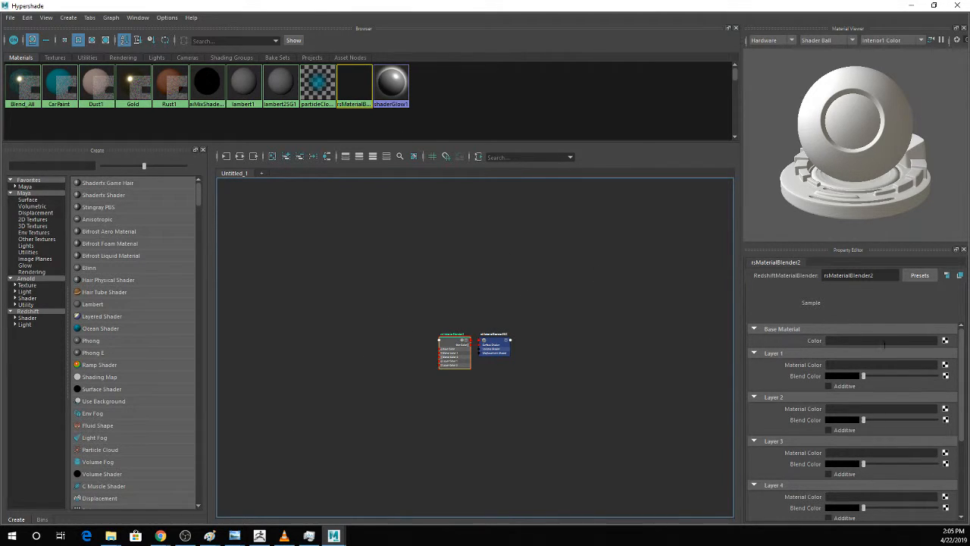
Assign Gold as the blender's base material, CarPaint to Layer 1, Rust1 to Layer 2 and Dust1 to Layer 3.
{"action": "middle_click_drag", "start_coordinate": [128, 94], "coordinate": [814, 343]}
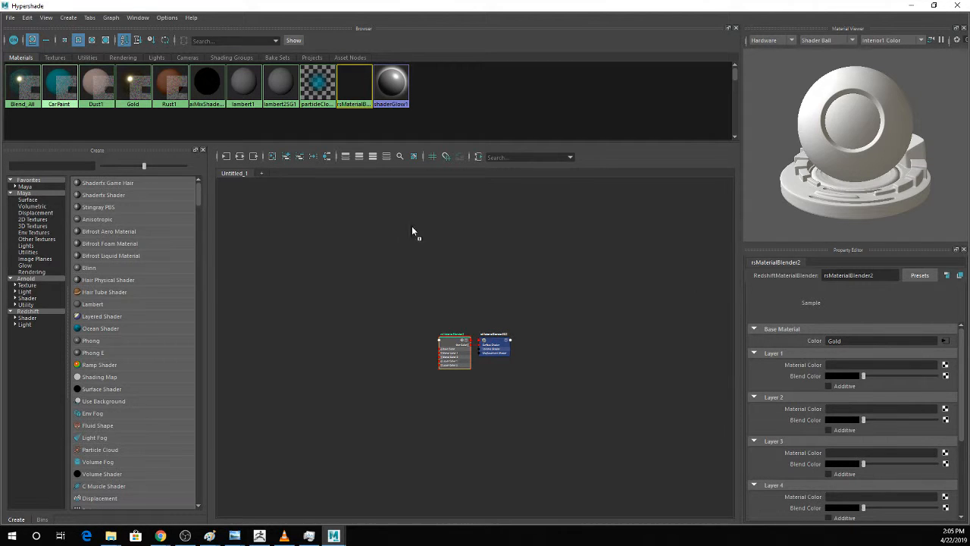
{"action": "middle_click_drag", "start_coordinate": [412, 231], "coordinate": [816, 368]}
{"action": "middle_click_drag", "start_coordinate": [156, 82], "coordinate": [857, 414]}
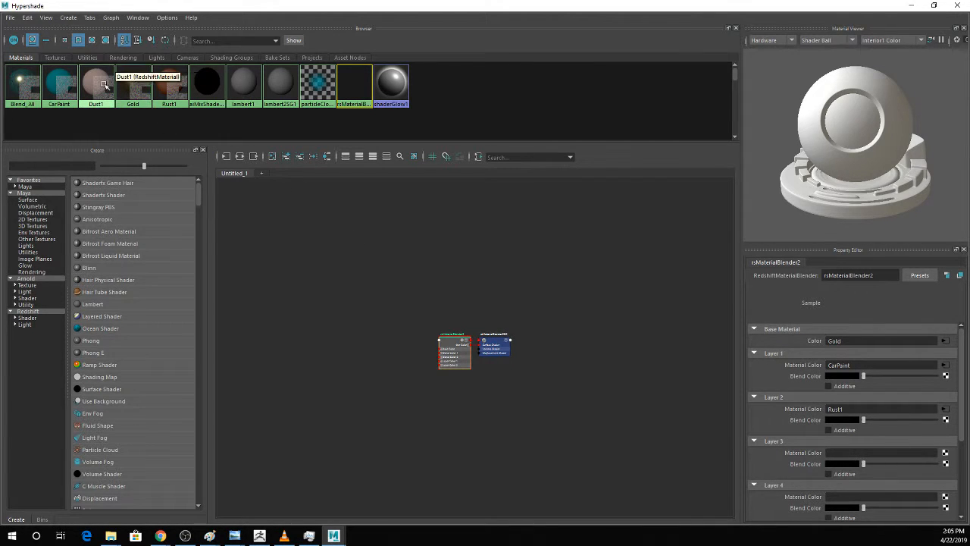
{"action": "middle_click_drag", "start_coordinate": [105, 84], "coordinate": [803, 460]}
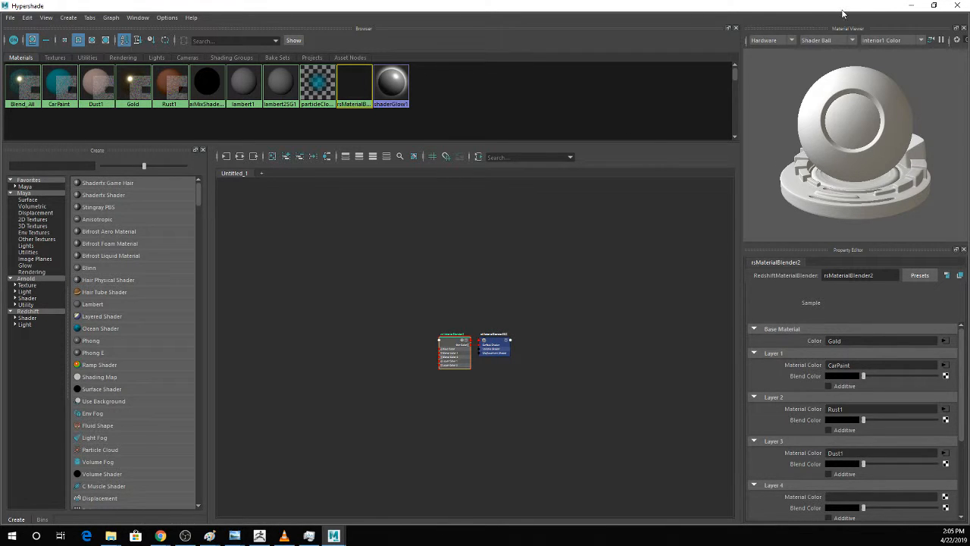
Restore the Hypershade to a floating window and arrange it side by side with the Redshift Render View.
{"action": "left_click_drag", "start_coordinate": [844, 15], "coordinate": [845, 34]}
{"action": "left_click", "coordinate": [931, 24]}
{"action": "left_click", "coordinate": [934, 6]}
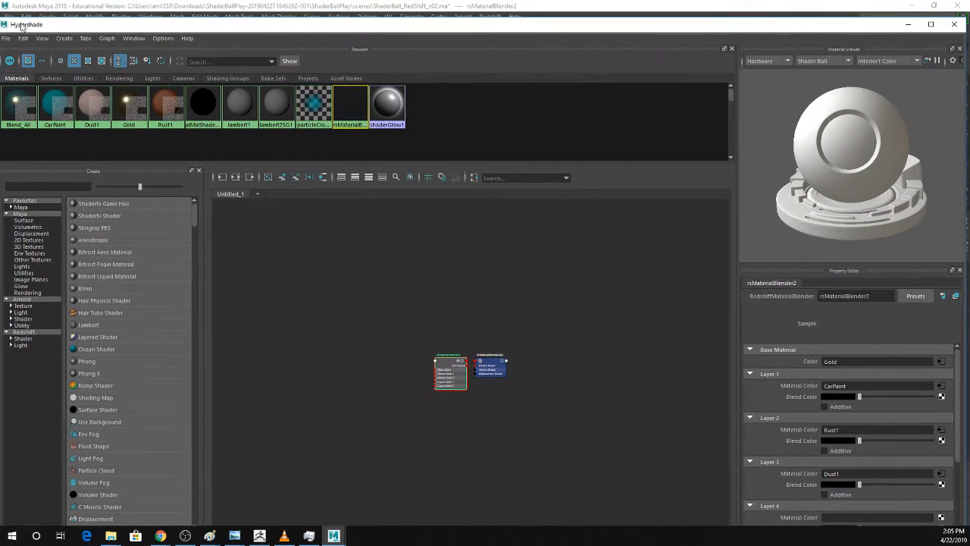
{"action": "left_click_drag", "start_coordinate": [21, 25], "coordinate": [455, 138]}
{"action": "left_click_drag", "start_coordinate": [5, 129], "coordinate": [28, 137]}
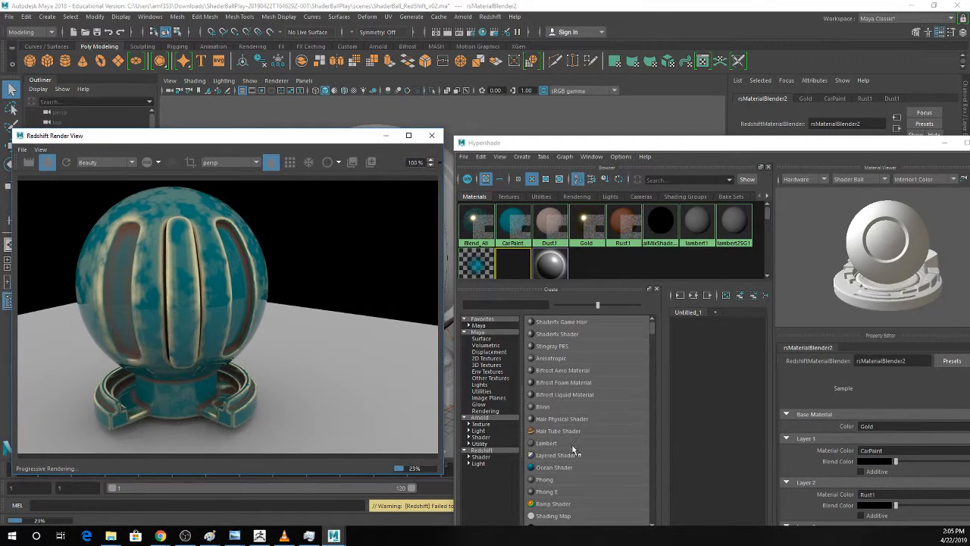
Rename the new material blender as Blender2 and apply it to the shader ball.
{"action": "left_click", "coordinate": [728, 371]}
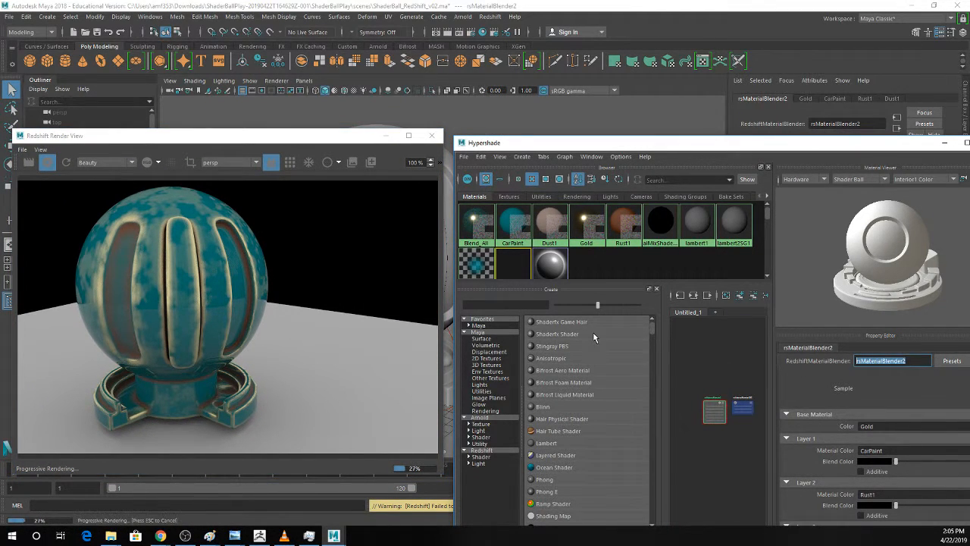
{"action": "type", "text": "Blender2"}
{"action": "key", "text": "Return"}
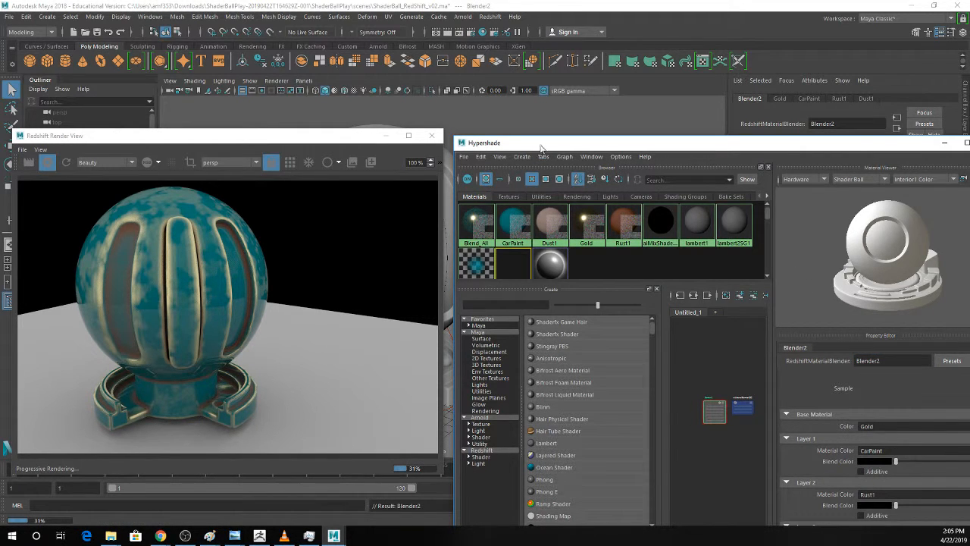
{"action": "left_click_drag", "start_coordinate": [541, 147], "coordinate": [595, 143]}
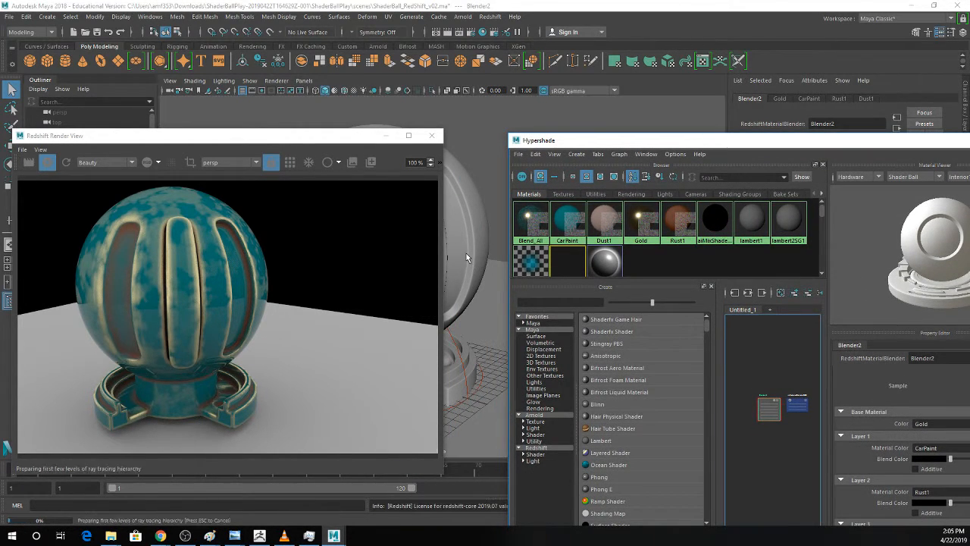
{"action": "left_click_drag", "start_coordinate": [588, 146], "coordinate": [407, 79]}
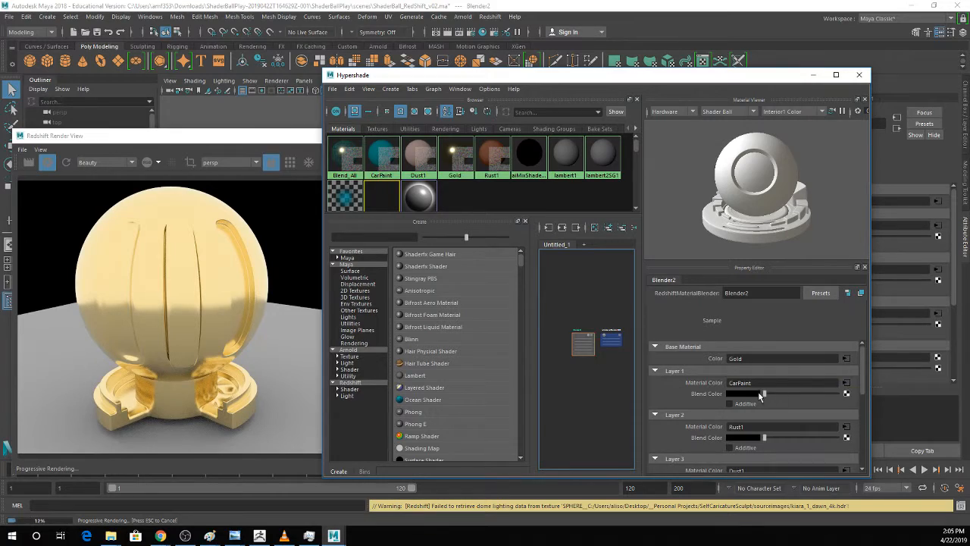
Turn on the render region and test Layer 1's Blend Color towards white, ending with it set to black.
{"action": "left_click_drag", "start_coordinate": [762, 394], "coordinate": [789, 394]}
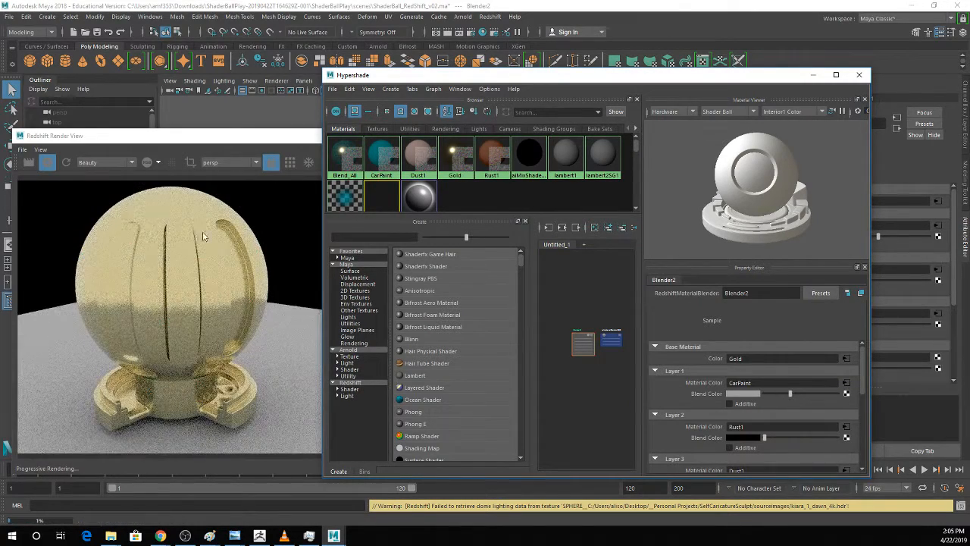
{"action": "left_click", "coordinate": [191, 163]}
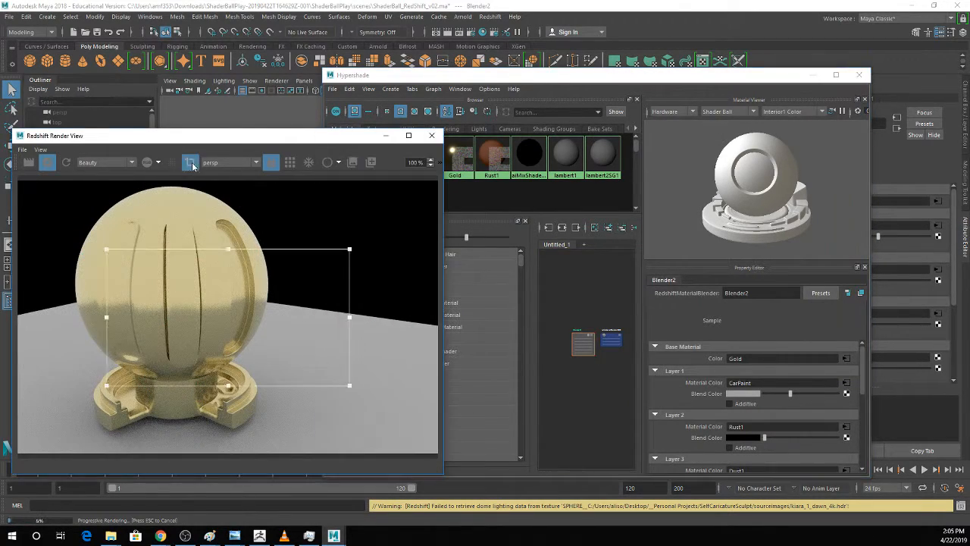
{"action": "left_click_drag", "start_coordinate": [790, 394], "coordinate": [825, 395]}
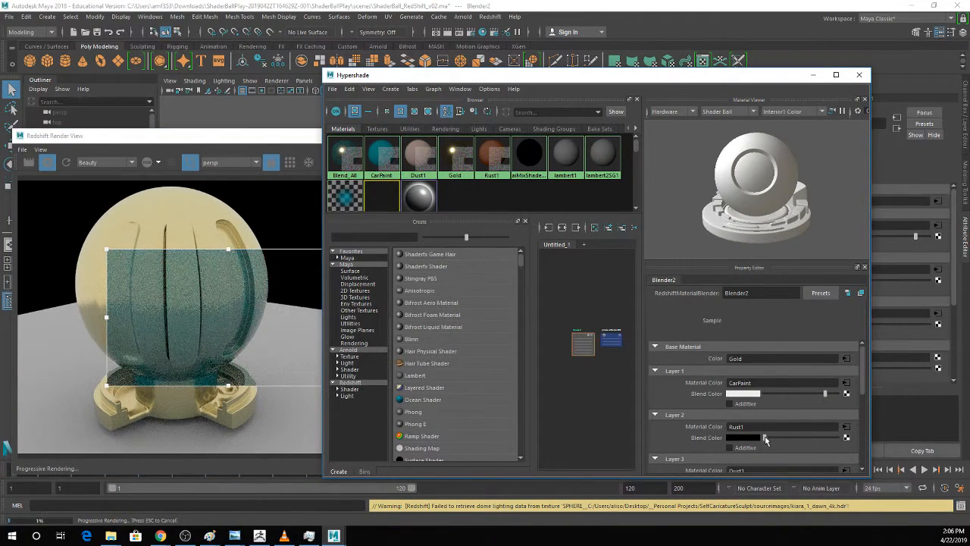
{"action": "mouse_move", "coordinate": [766, 440]}
{"action": "left_mouse_down"}
{"action": "mouse_move", "coordinate": [800, 440]}
{"action": "mouse_move", "coordinate": [763, 438]}
{"action": "left_mouse_up"}
{"action": "left_click_drag", "start_coordinate": [815, 395], "coordinate": [760, 394]}
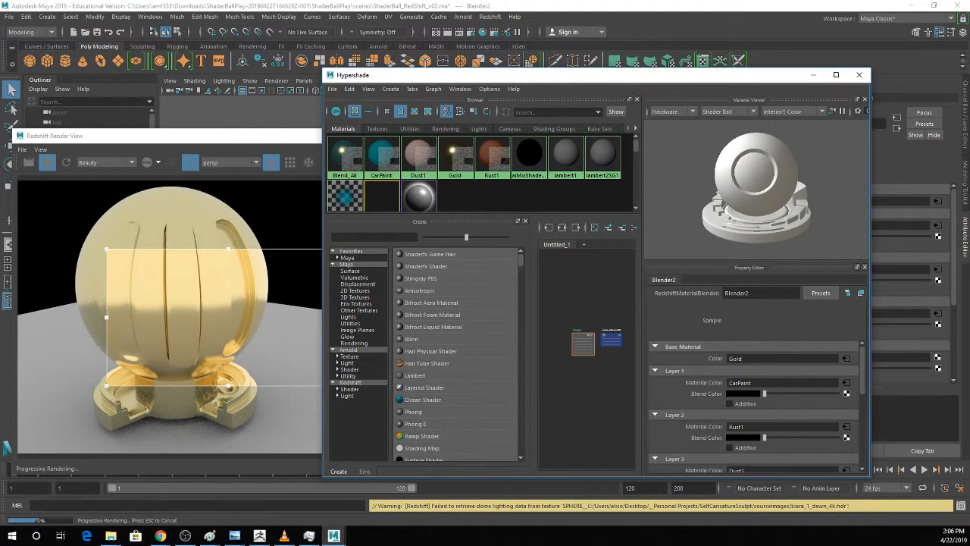
Widen the Hypershade window and add a RedshiftCurvature node to the graph beside Blender2.
{"action": "left_click_drag", "start_coordinate": [462, 75], "coordinate": [377, 48]}
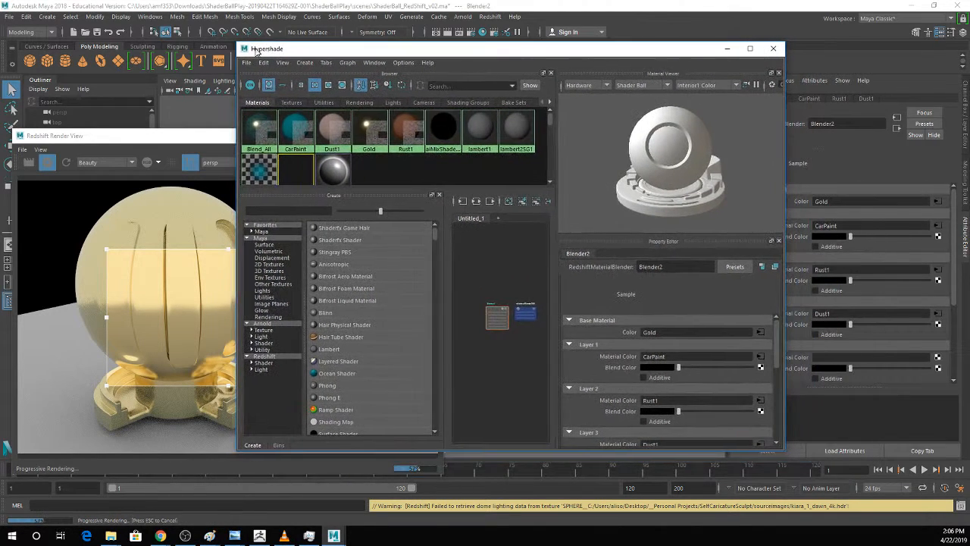
{"action": "left_click_drag", "start_coordinate": [786, 274], "coordinate": [952, 277]}
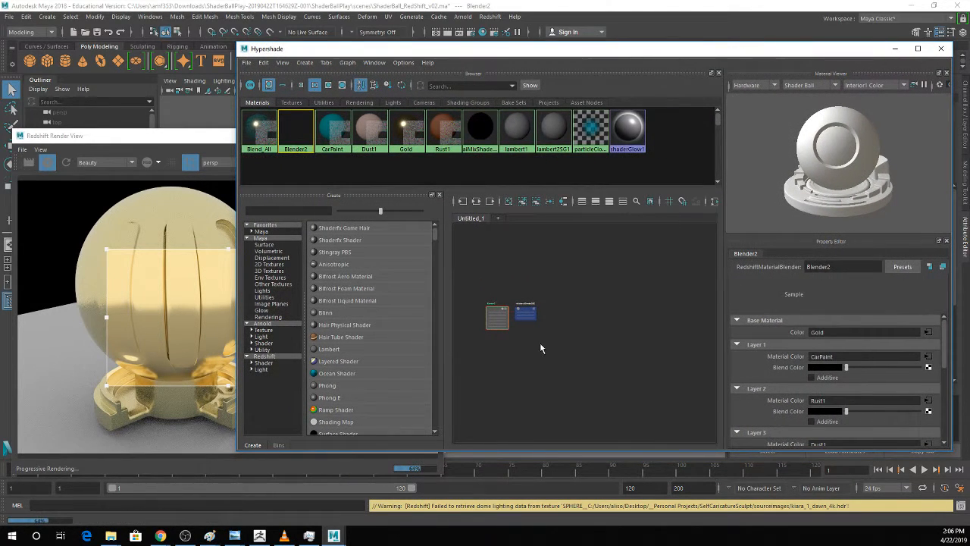
{"action": "middle_click_drag", "start_coordinate": [537, 344], "coordinate": [678, 349], "text": "alt"}
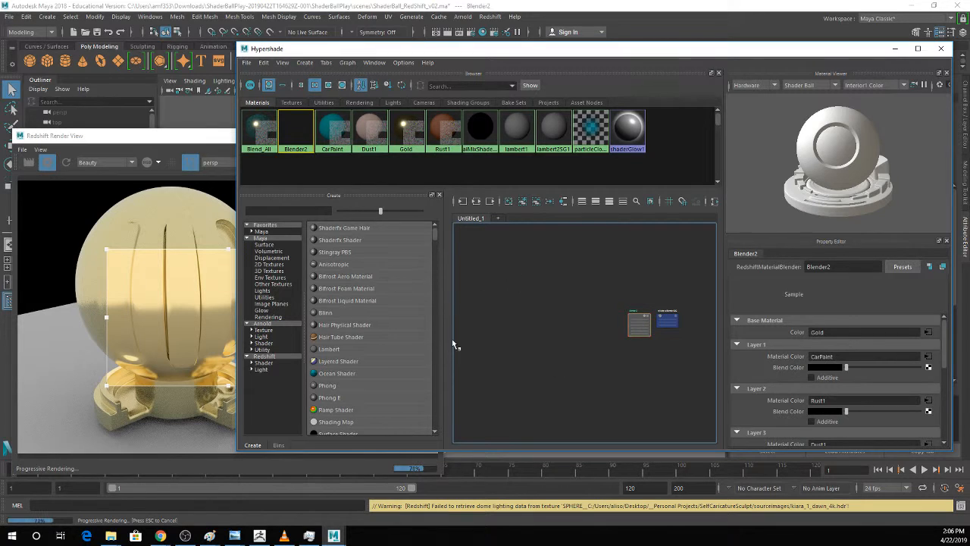
{"action": "key", "text": "Tab"}
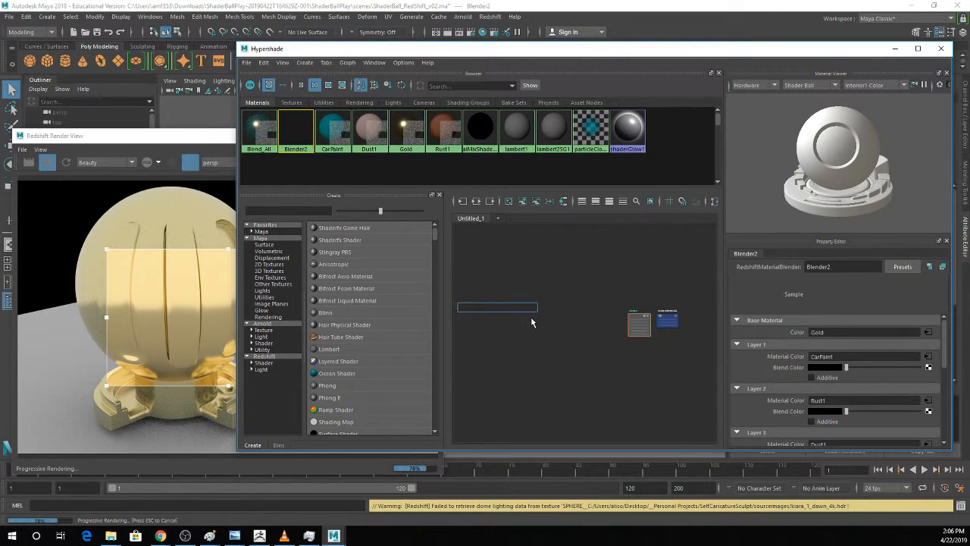
{"action": "type", "text": "curvat"}
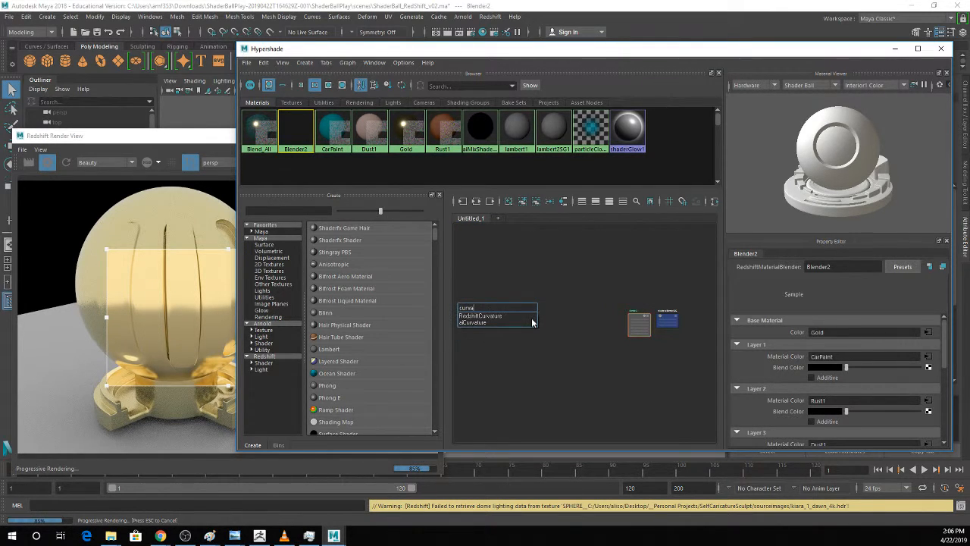
{"action": "key", "text": "Return"}
{"action": "left_click_drag", "start_coordinate": [465, 306], "coordinate": [562, 319]}
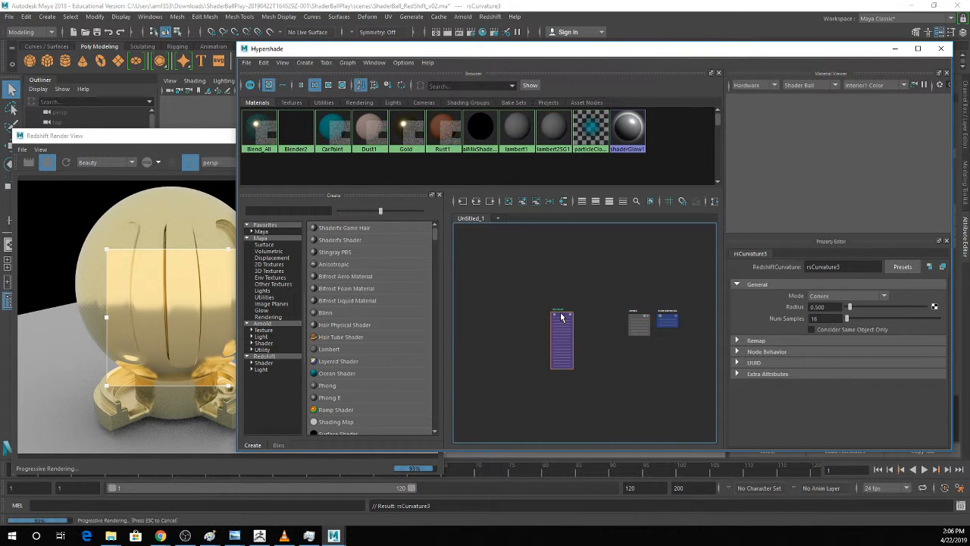
{"action": "scroll", "coordinate": [561, 318], "scroll_direction": "up", "scroll_amount": 3}
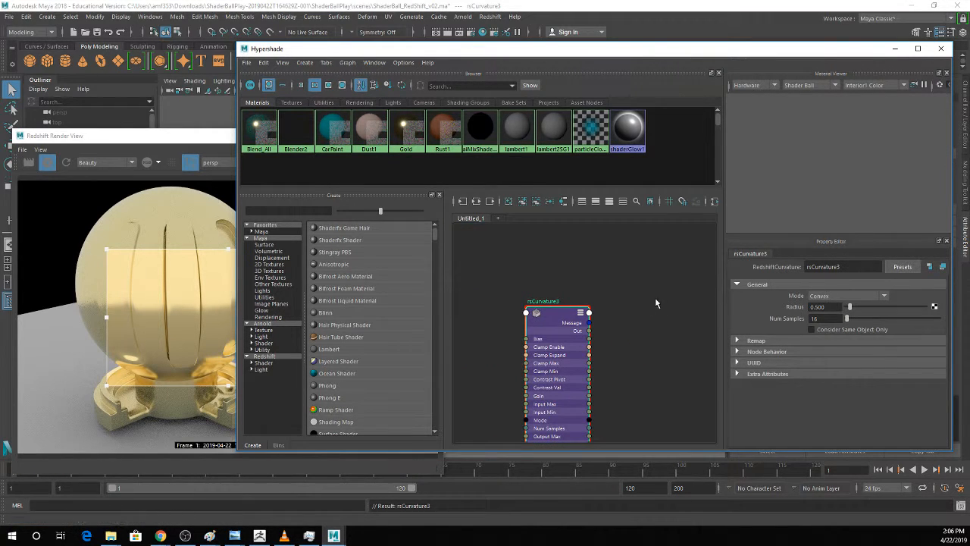
{"action": "middle_click_drag", "start_coordinate": [633, 305], "coordinate": [584, 321], "text": "alt"}
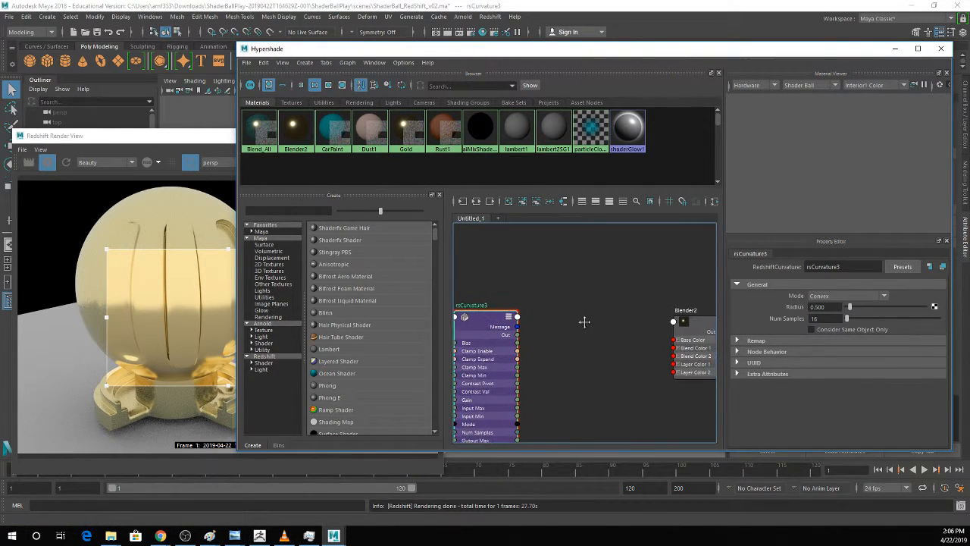
Connect the curvature node's Out to Blend Color 1R of Blender2 and inspect the edges in the render.
{"action": "left_click_drag", "start_coordinate": [517, 335], "coordinate": [673, 348]}
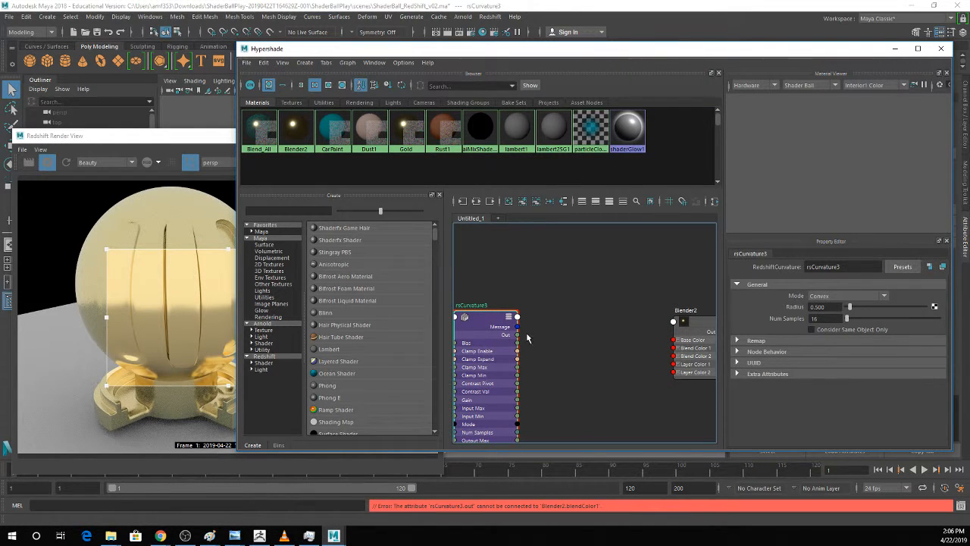
{"action": "left_click", "coordinate": [677, 348]}
{"action": "left_click_drag", "start_coordinate": [518, 335], "coordinate": [674, 357]}
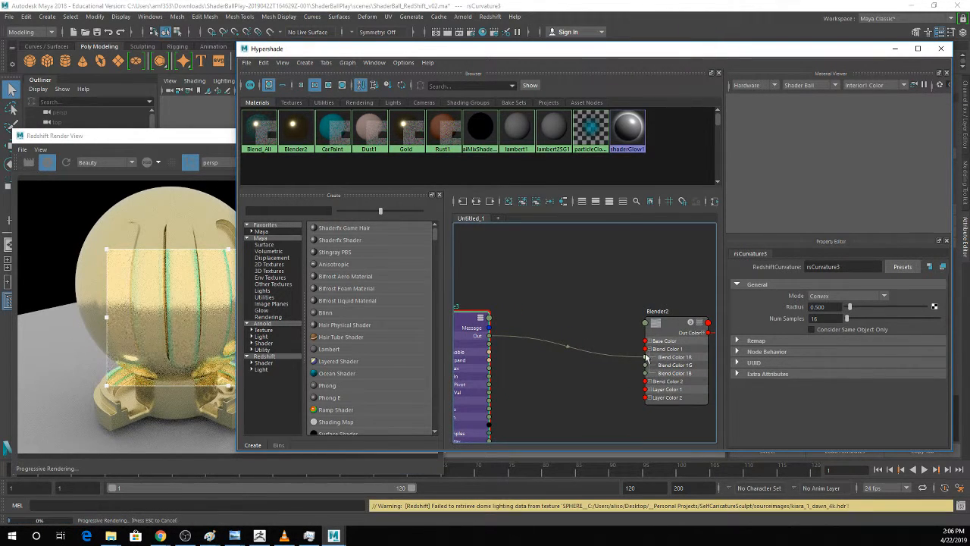
{"action": "middle_click_drag", "start_coordinate": [607, 315], "coordinate": [619, 307], "text": "alt"}
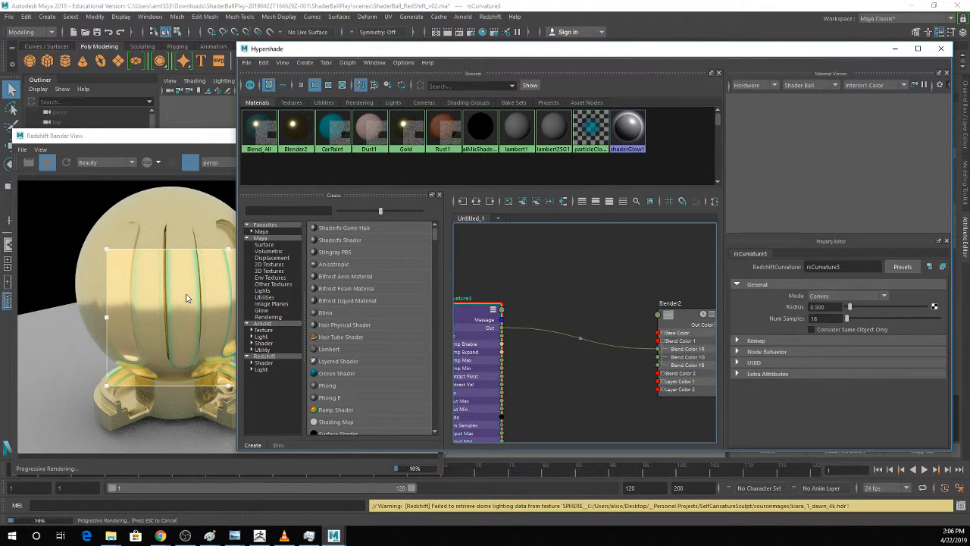
{"action": "scroll", "coordinate": [183, 295], "scroll_direction": "up", "scroll_amount": 2}
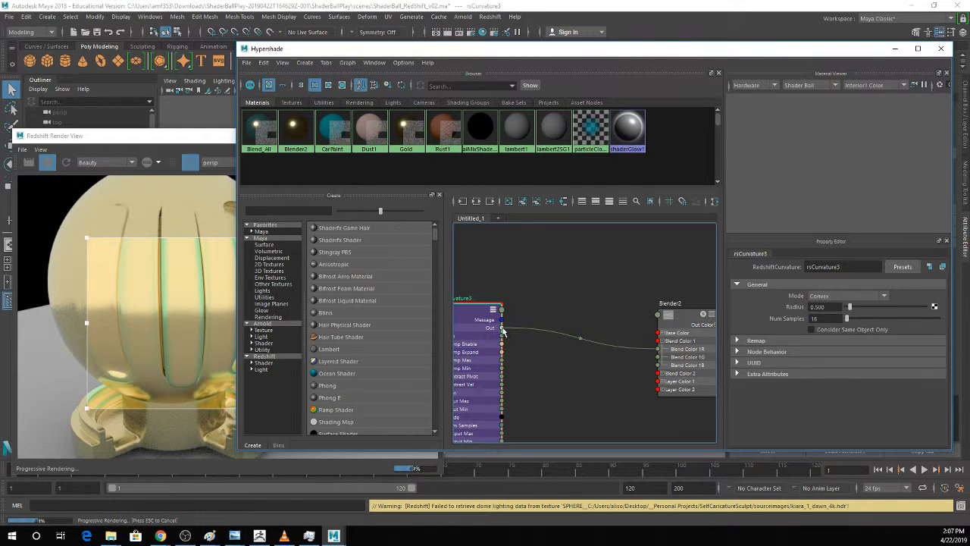
Demonstrate the connection from the curvature node's Out to the red channel of Blender2's Blend Color 1 again.
{"action": "left_click_drag", "start_coordinate": [502, 328], "coordinate": [657, 352]}
{"action": "left_click", "coordinate": [661, 341]}
{"action": "left_click", "coordinate": [662, 341]}
{"action": "left_click_drag", "start_coordinate": [501, 328], "coordinate": [657, 349]}
Add a ramp texture node to the graph and place it with its placement node between the curvature node and Blender2.
{"action": "scroll", "coordinate": [592, 324], "scroll_direction": "down", "scroll_amount": 2}
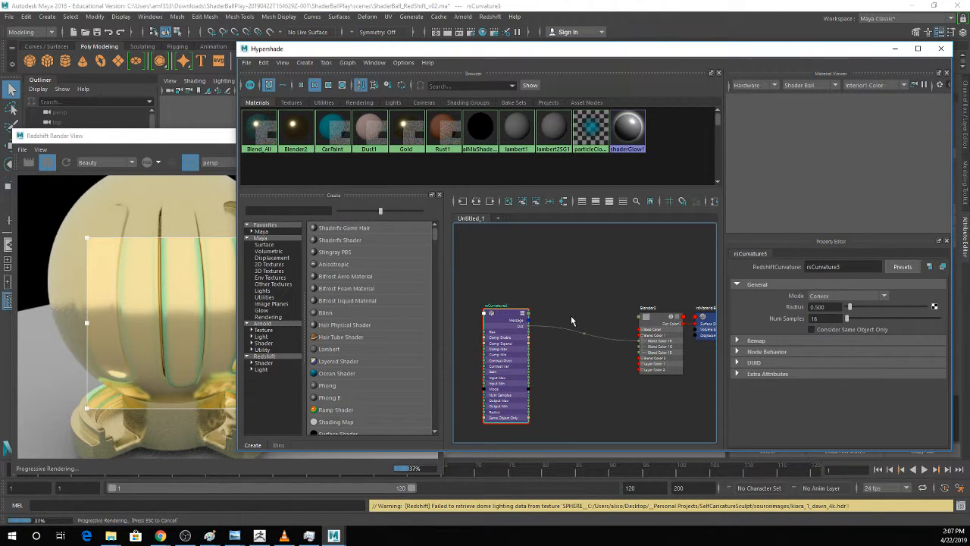
{"action": "key", "text": "Tab"}
{"action": "type", "text": "ramp"}
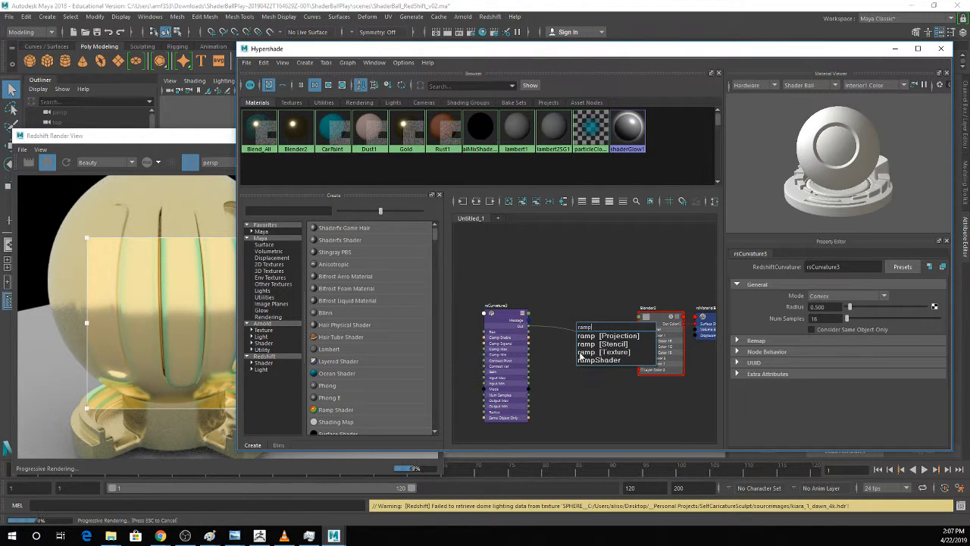
{"action": "left_click", "coordinate": [589, 354]}
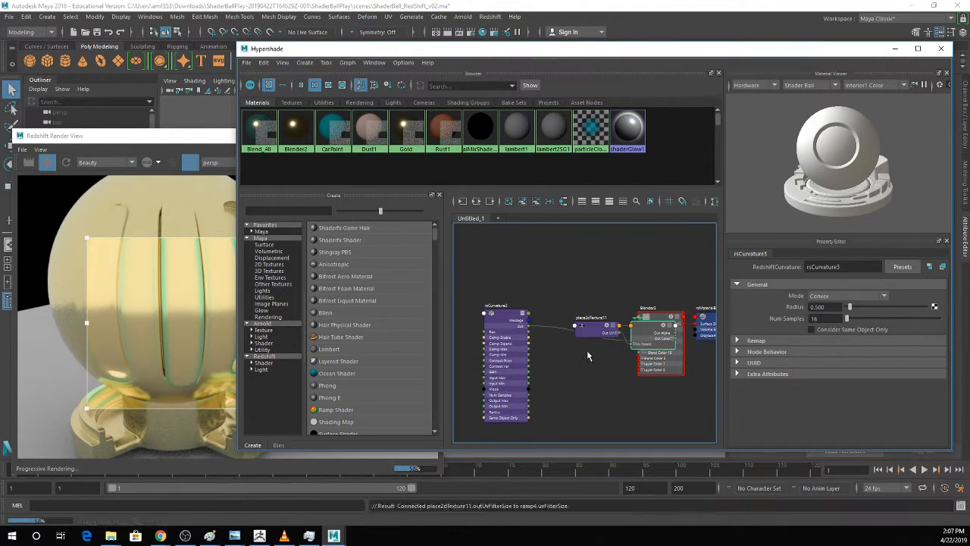
{"action": "left_click_drag", "start_coordinate": [605, 336], "coordinate": [564, 304]}
{"action": "mouse_move", "coordinate": [574, 324]}
{"action": "left_mouse_down"}
{"action": "mouse_move", "coordinate": [585, 321]}
{"action": "mouse_move", "coordinate": [562, 331]}
{"action": "left_mouse_up"}
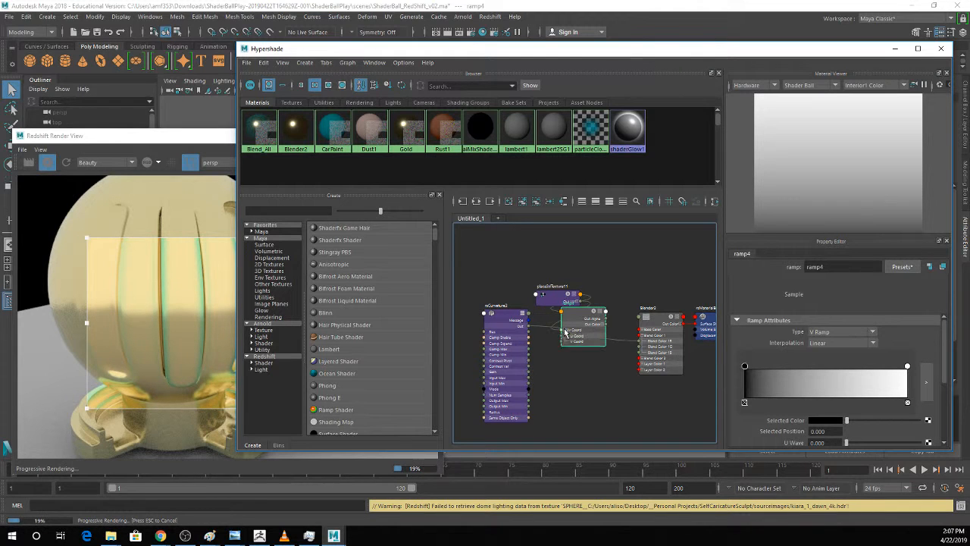
Connect the curvature node's Out to the ramp's V Coord, and the ramp's Out Color R to Blender2's Blend Color 1R.
{"action": "scroll", "coordinate": [531, 337], "scroll_direction": "up", "scroll_amount": 2}
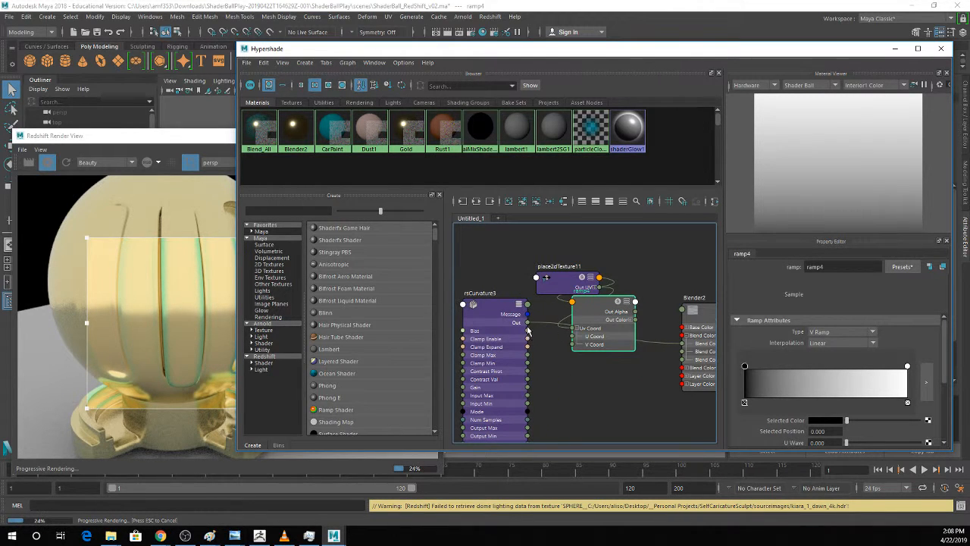
{"action": "left_click_drag", "start_coordinate": [528, 323], "coordinate": [578, 346]}
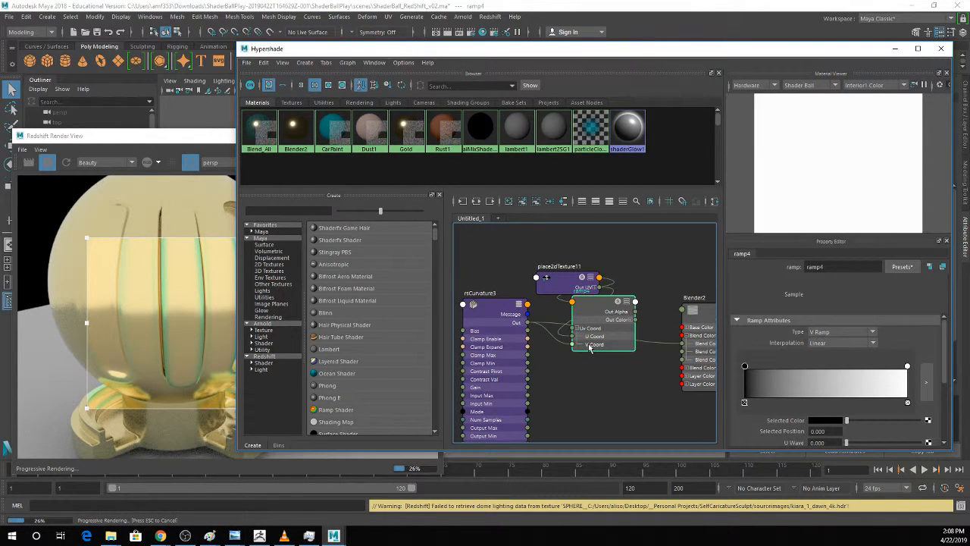
{"action": "left_click", "coordinate": [830, 332]}
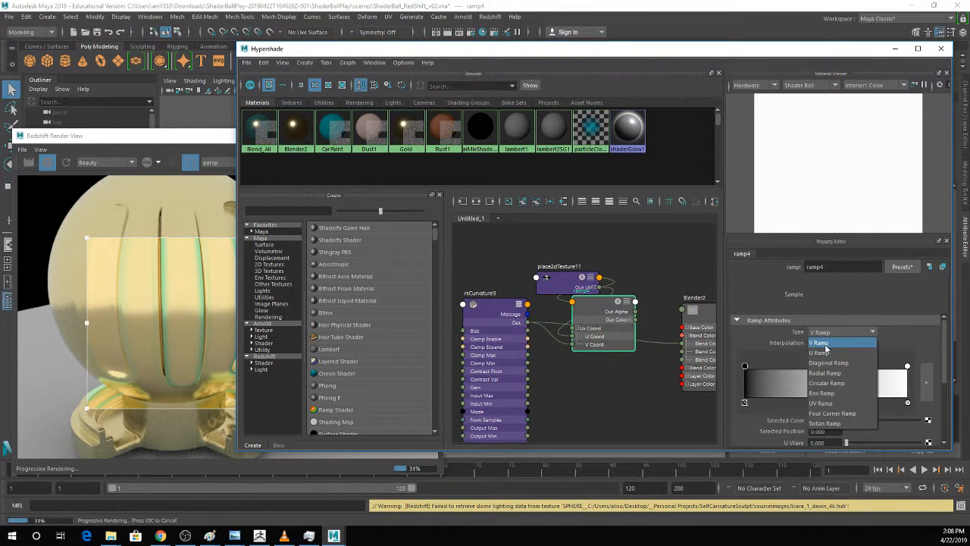
{"action": "left_click", "coordinate": [660, 285]}
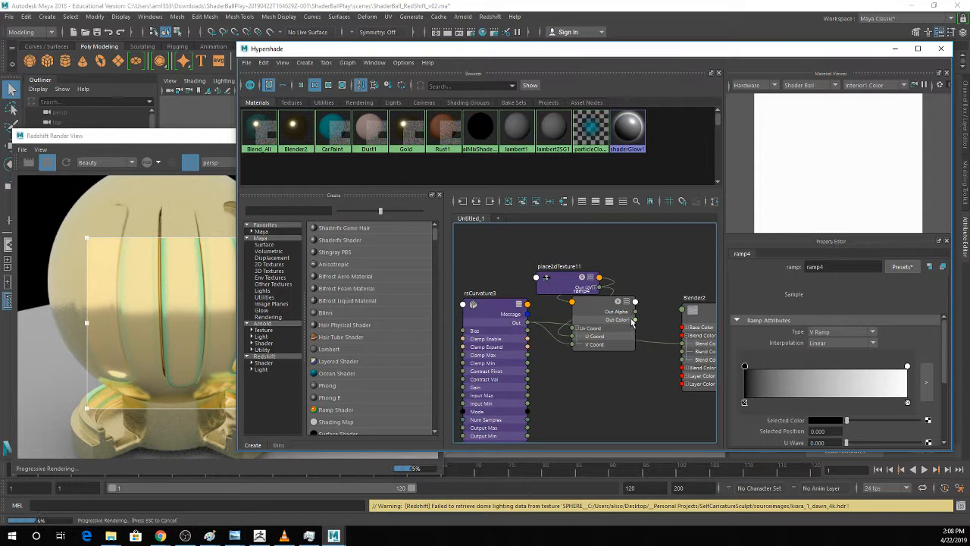
{"action": "left_click", "coordinate": [632, 321]}
{"action": "left_click_drag", "start_coordinate": [635, 327], "coordinate": [683, 345]}
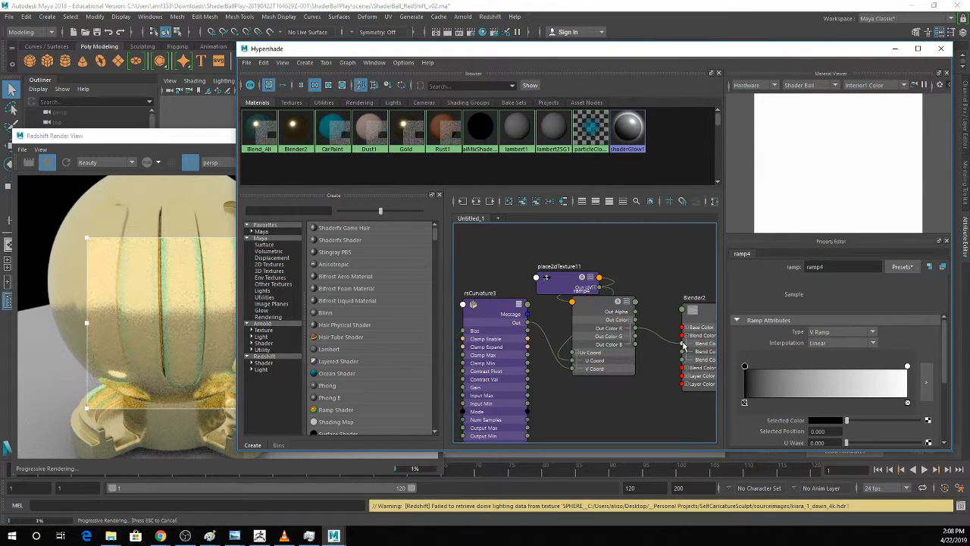
Invert the ramp to white then black, and bring both handles together for a hard transition, with white at position 0.613.
{"action": "left_click", "coordinate": [617, 320]}
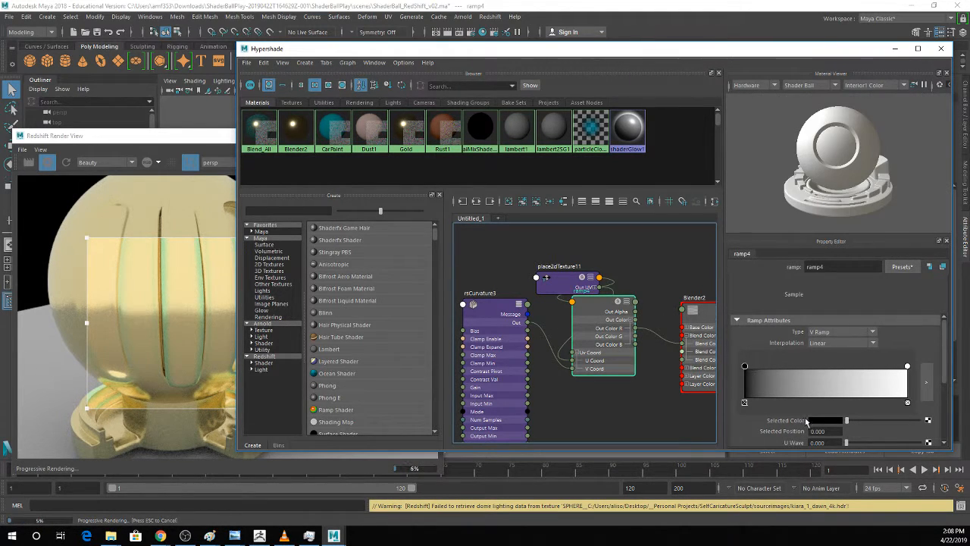
{"action": "mouse_move", "coordinate": [848, 422]}
{"action": "left_mouse_down"}
{"action": "mouse_move", "coordinate": [918, 421]}
{"action": "mouse_move", "coordinate": [835, 416]}
{"action": "left_mouse_up"}
{"action": "left_click", "coordinate": [907, 367]}
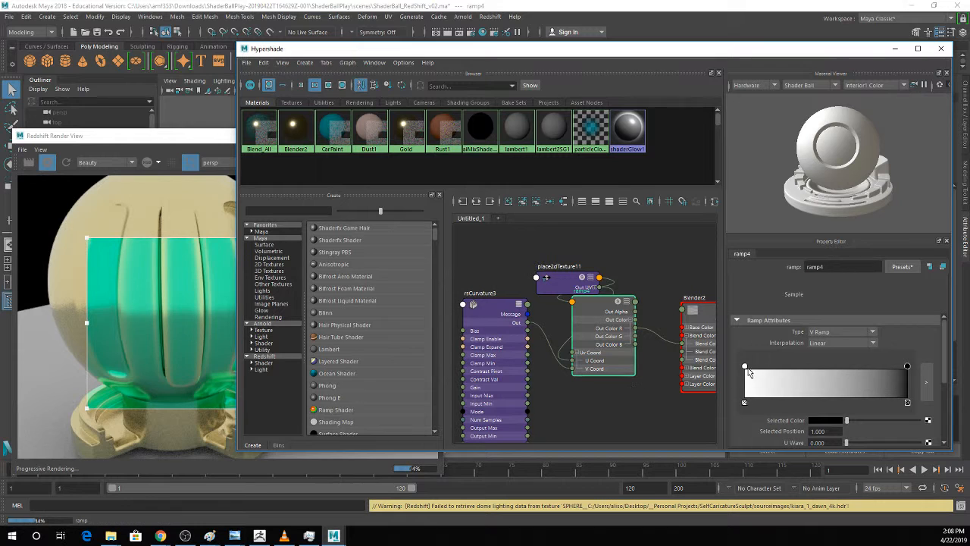
{"action": "left_click_drag", "start_coordinate": [745, 367], "coordinate": [843, 371]}
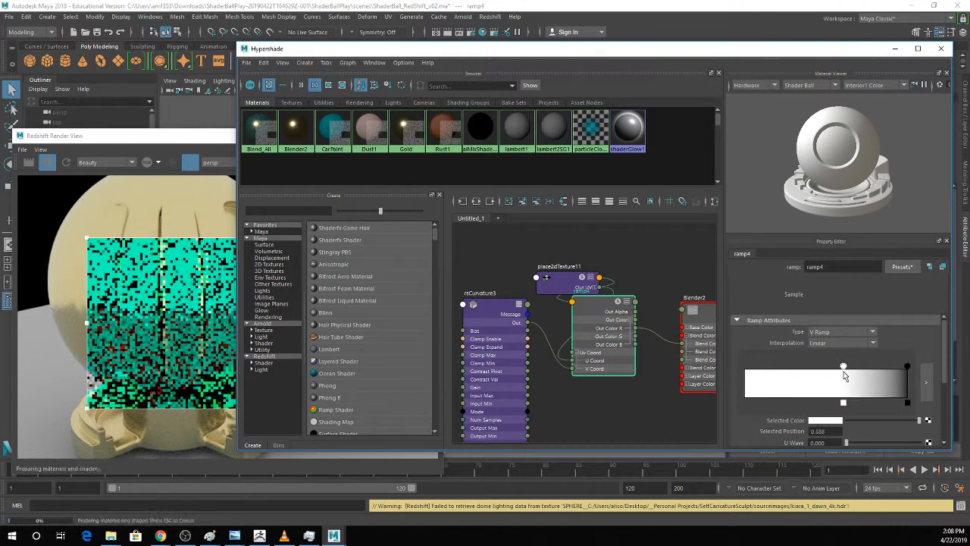
{"action": "left_click_drag", "start_coordinate": [908, 366], "coordinate": [846, 370]}
{"action": "left_click", "coordinate": [845, 368]}
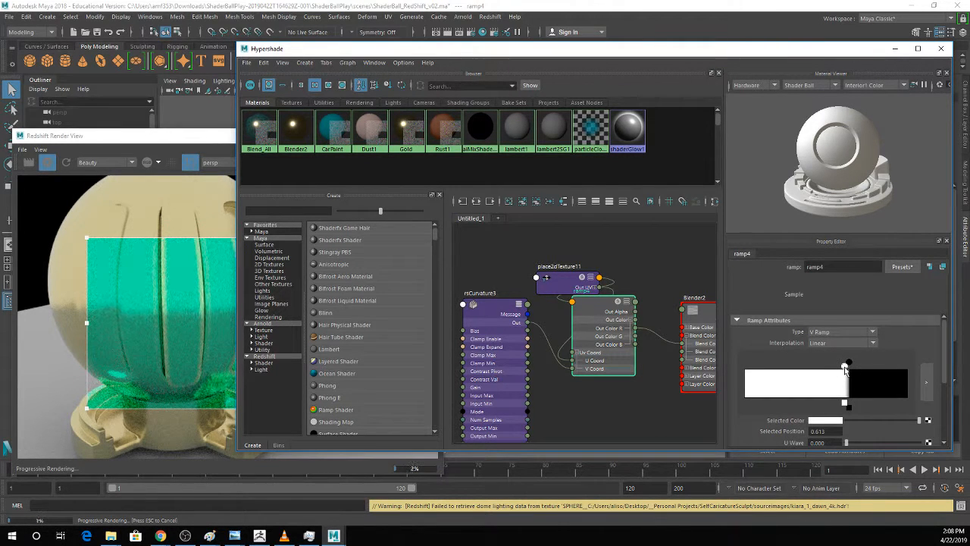
Expand the curvature node's Remap settings, set Input Range Min to 0.126, and try out the Contrast and Pivot sliders.
{"action": "left_click", "coordinate": [476, 313]}
{"action": "left_click", "coordinate": [792, 340]}
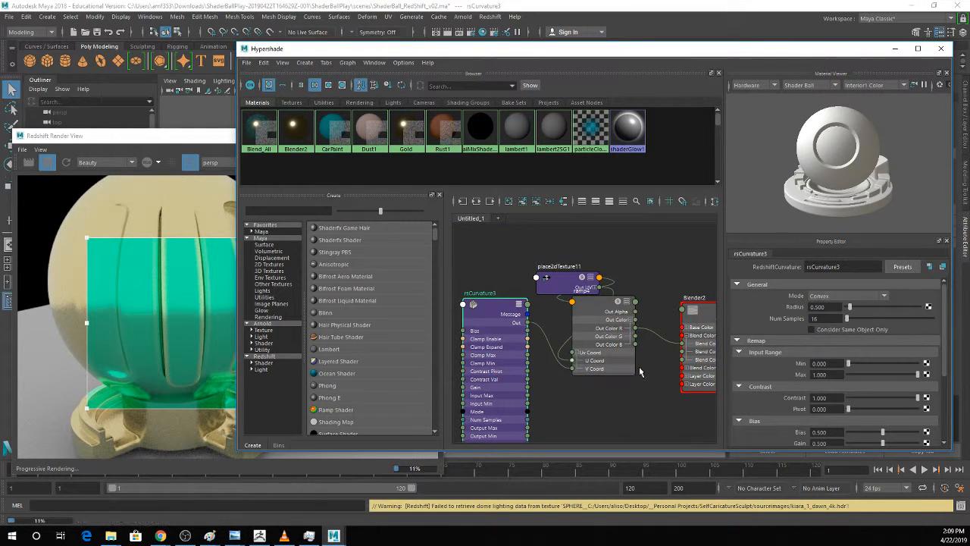
{"action": "scroll", "coordinate": [773, 337], "scroll_direction": "down", "scroll_amount": 1}
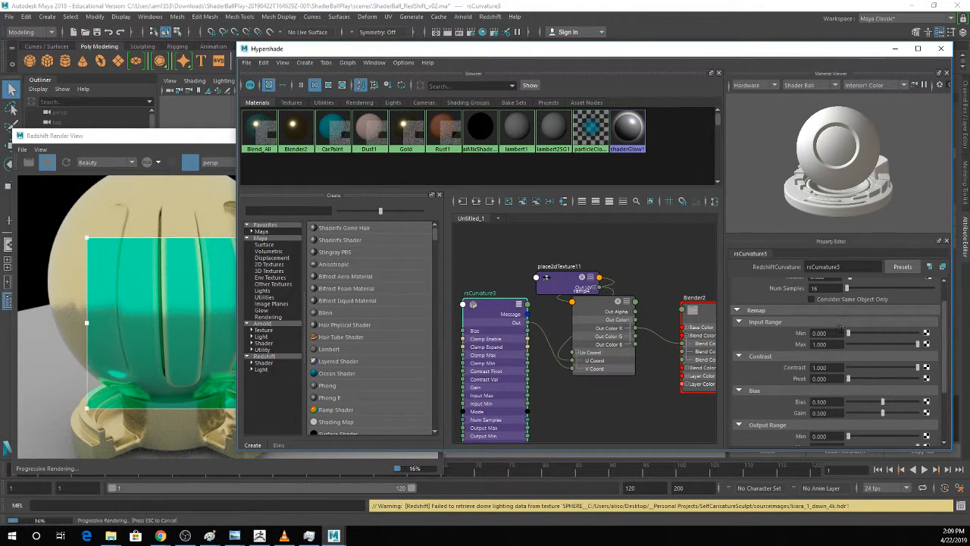
{"action": "left_click_drag", "start_coordinate": [847, 337], "coordinate": [857, 336]}
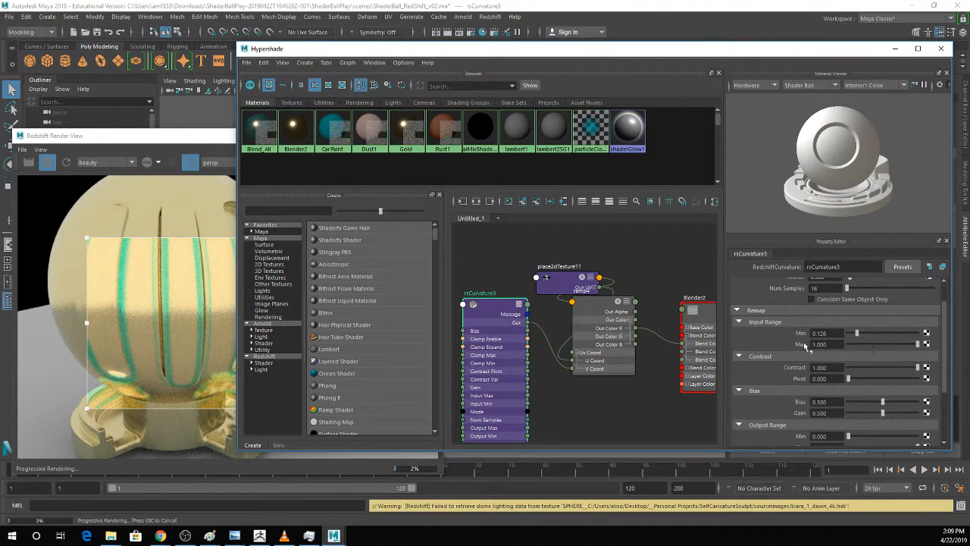
{"action": "mouse_move", "coordinate": [916, 369]}
{"action": "left_mouse_down"}
{"action": "mouse_move", "coordinate": [892, 370]}
{"action": "mouse_move", "coordinate": [920, 370]}
{"action": "left_mouse_up"}
{"action": "left_click_drag", "start_coordinate": [848, 378], "coordinate": [854, 379]}
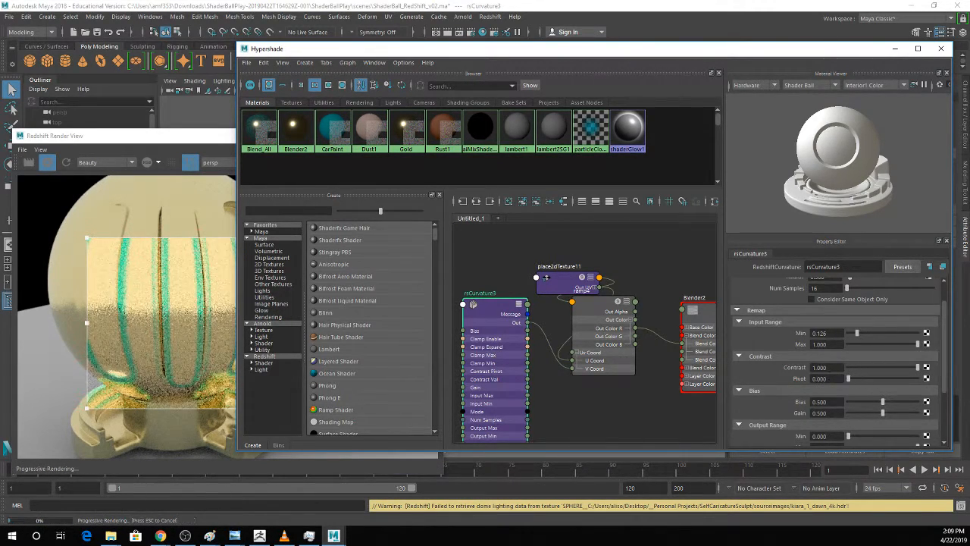
Flip the ramp to black then white with white at position 0.690, and enlarge the render region over the ball's base.
{"action": "left_click", "coordinate": [588, 311]}
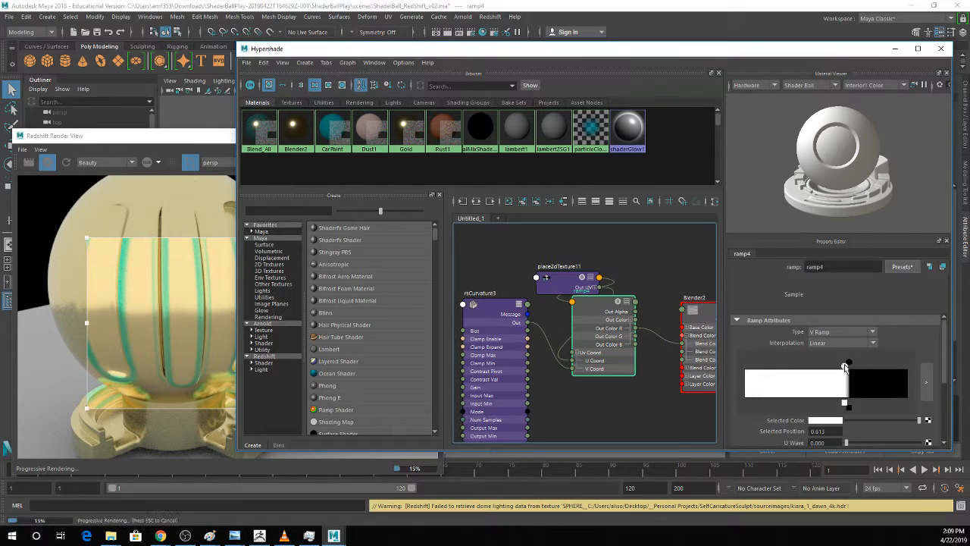
{"action": "left_click_drag", "start_coordinate": [846, 366], "coordinate": [856, 367]}
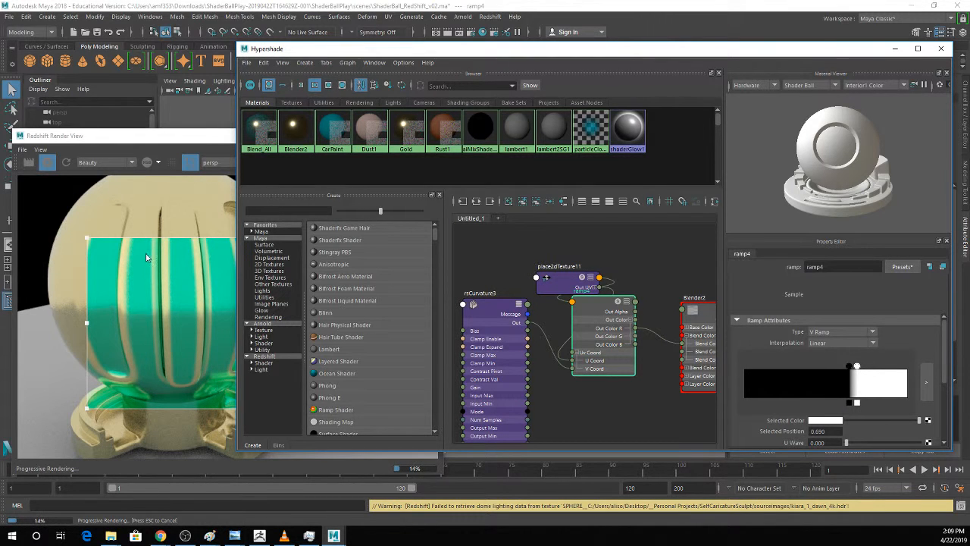
{"action": "left_click_drag", "start_coordinate": [87, 407], "coordinate": [57, 437]}
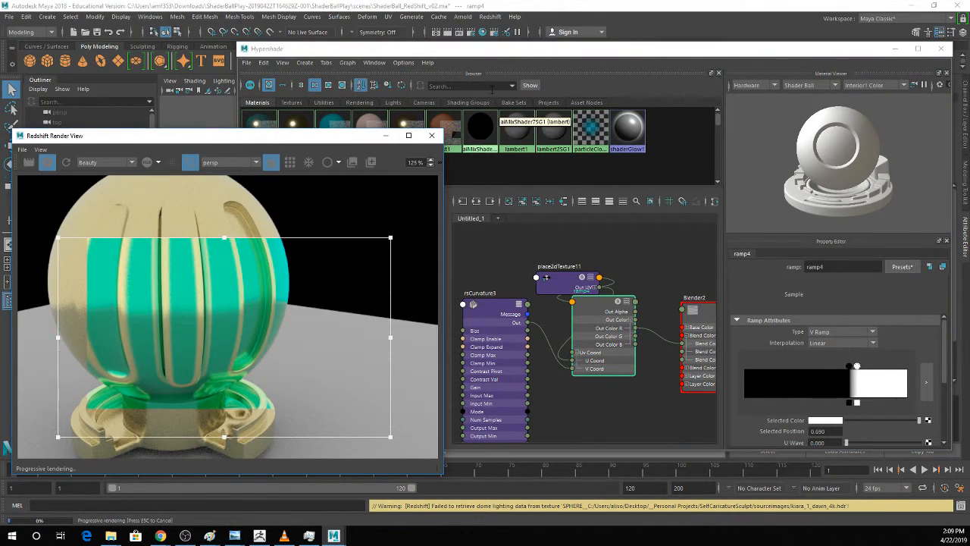
Minimize the Hypershade, select the shader ball mesh, and examine Blender2's layer blend colors.
{"action": "left_click", "coordinate": [895, 49]}
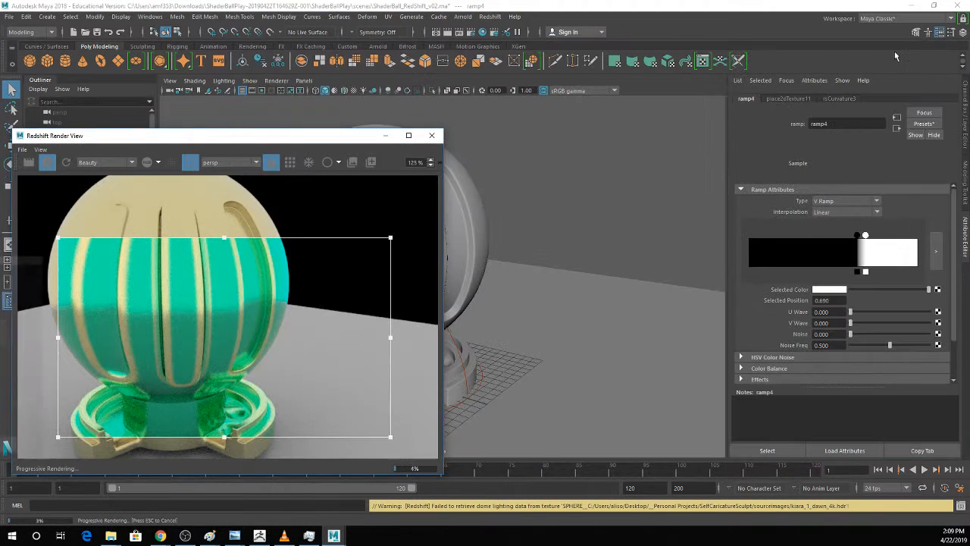
{"action": "left_click", "coordinate": [471, 260]}
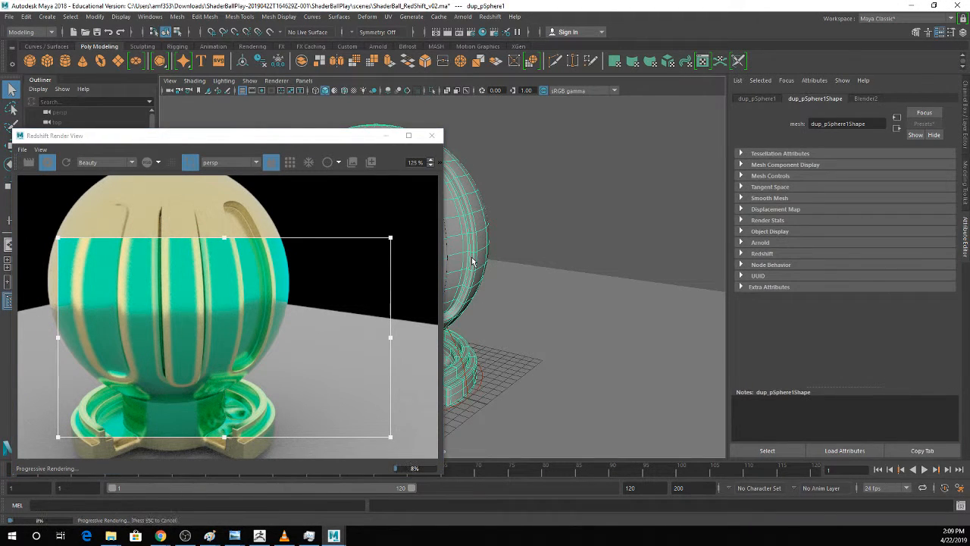
{"action": "left_click", "coordinate": [864, 98]}
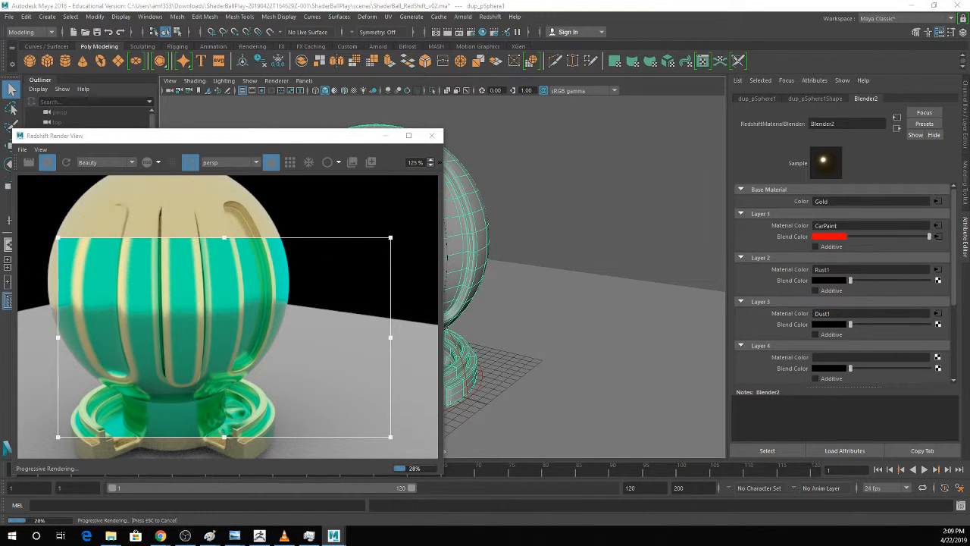
Return to the Hypershade and move the ramp's place2dTexture node up, clear of the ramp and curvature nodes.
{"action": "left_click", "coordinate": [483, 32]}
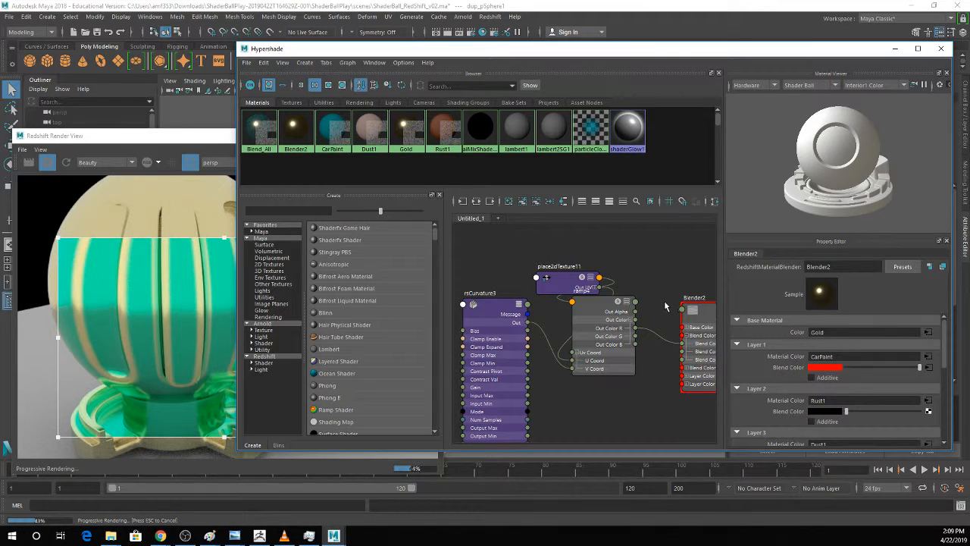
{"action": "left_click_drag", "start_coordinate": [581, 290], "coordinate": [539, 254]}
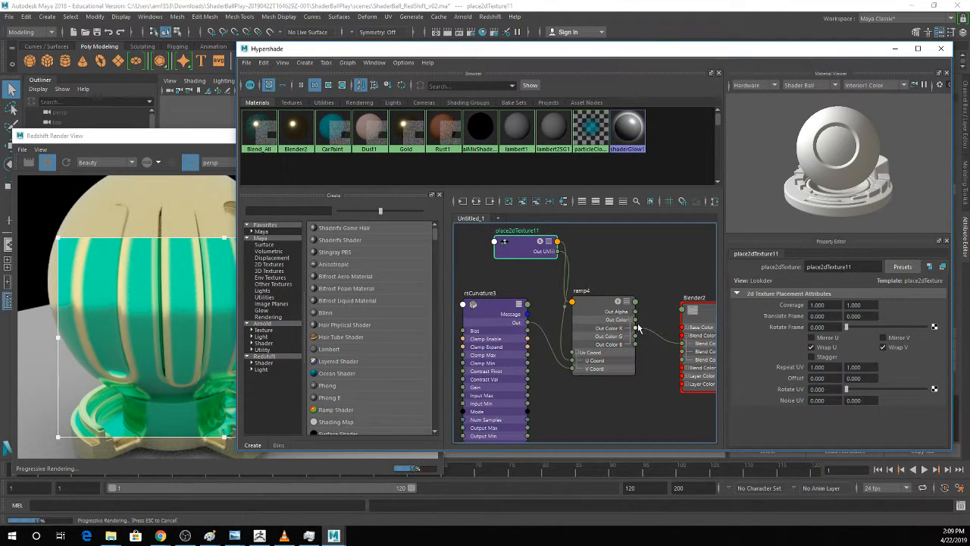
{"action": "middle_click_drag", "start_coordinate": [653, 336], "coordinate": [611, 329], "text": "alt"}
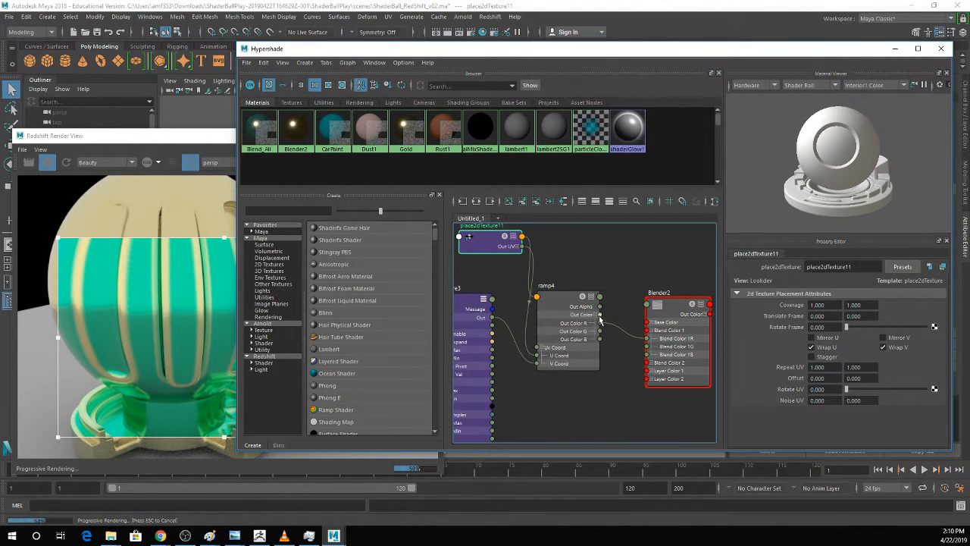
Try connecting the ramp's Out Color to Blender2's Blend Color 1, and undo the connection.
{"action": "left_click_drag", "start_coordinate": [600, 315], "coordinate": [648, 332]}
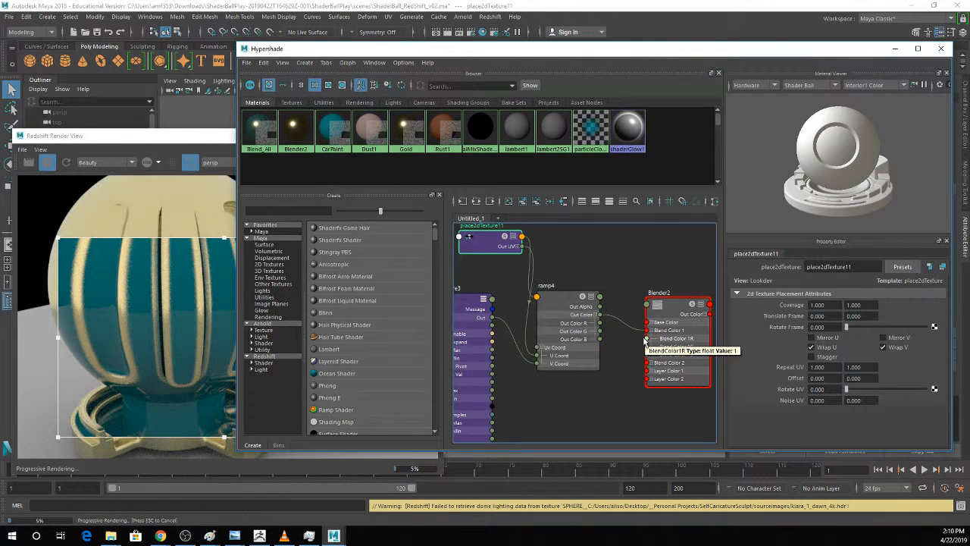
{"action": "middle_click_drag", "start_coordinate": [676, 309], "coordinate": [657, 317], "text": "alt"}
{"action": "key", "text": "ctrl+z"}
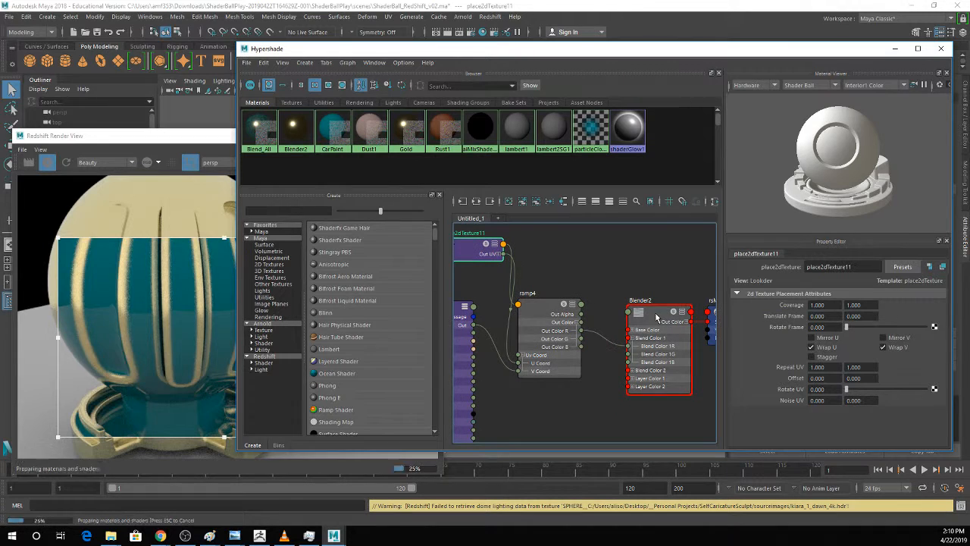
Select Blender2 and connect the ramp's full Out Color to Blend Color 1 instead of only the red channel.
{"action": "left_click", "coordinate": [657, 318]}
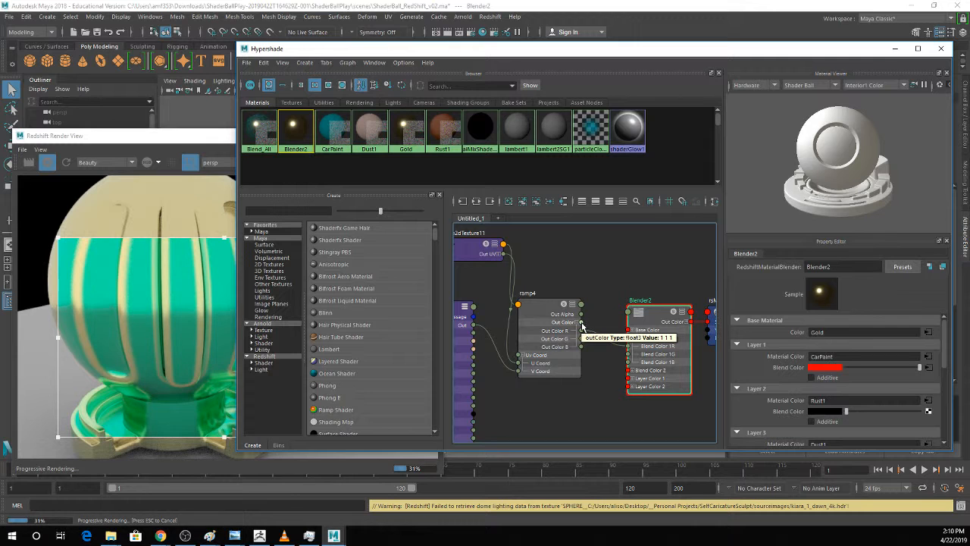
{"action": "left_click_drag", "start_coordinate": [581, 324], "coordinate": [630, 343]}
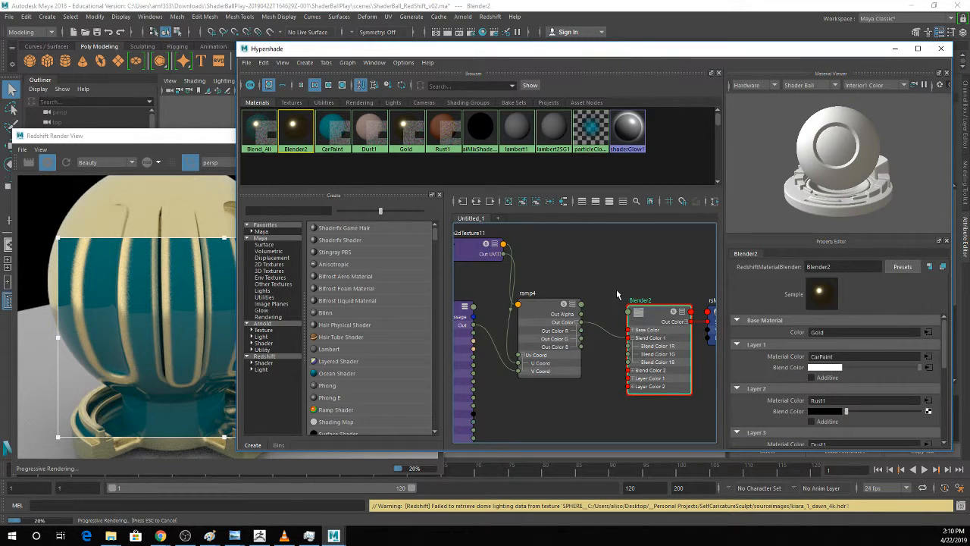
Add an aiCurvature node to the graph below the ramp.
{"action": "scroll", "coordinate": [616, 289], "scroll_direction": "down", "scroll_amount": 2}
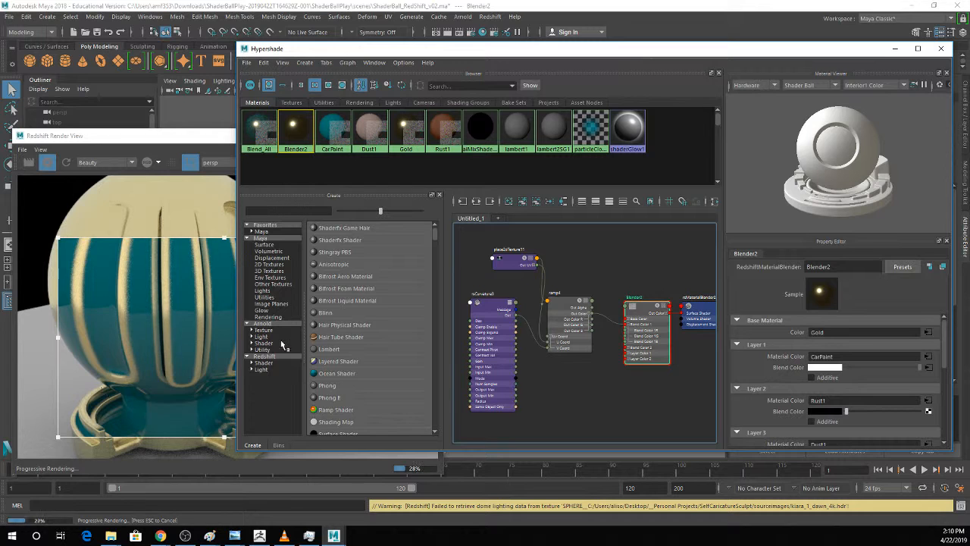
{"action": "key", "text": "Tab"}
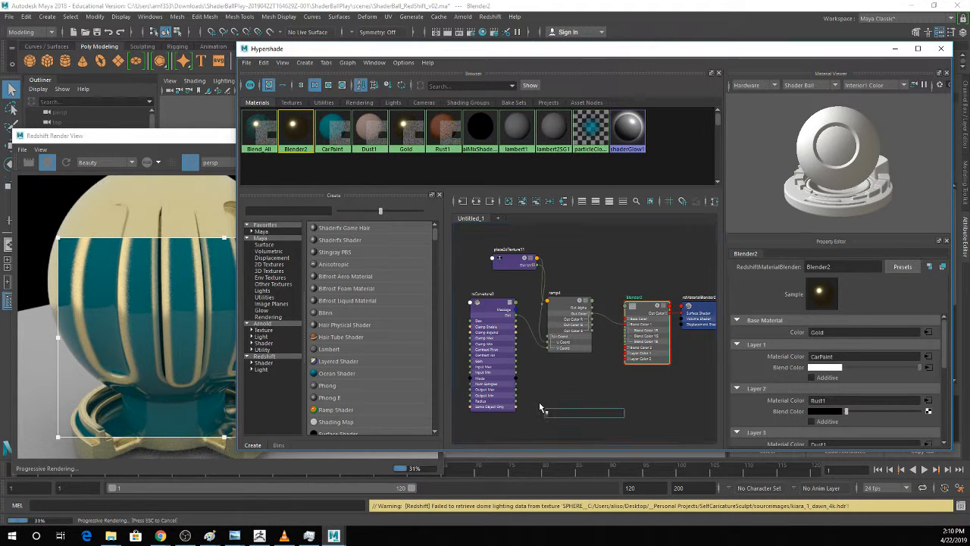
{"action": "type", "text": "curva"}
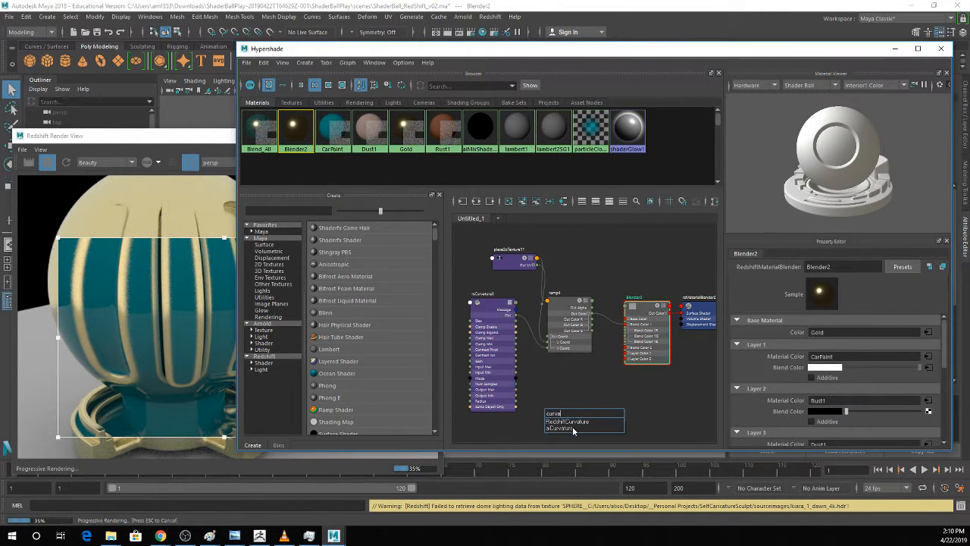
{"action": "left_click", "coordinate": [574, 429]}
{"action": "left_click", "coordinate": [584, 410]}
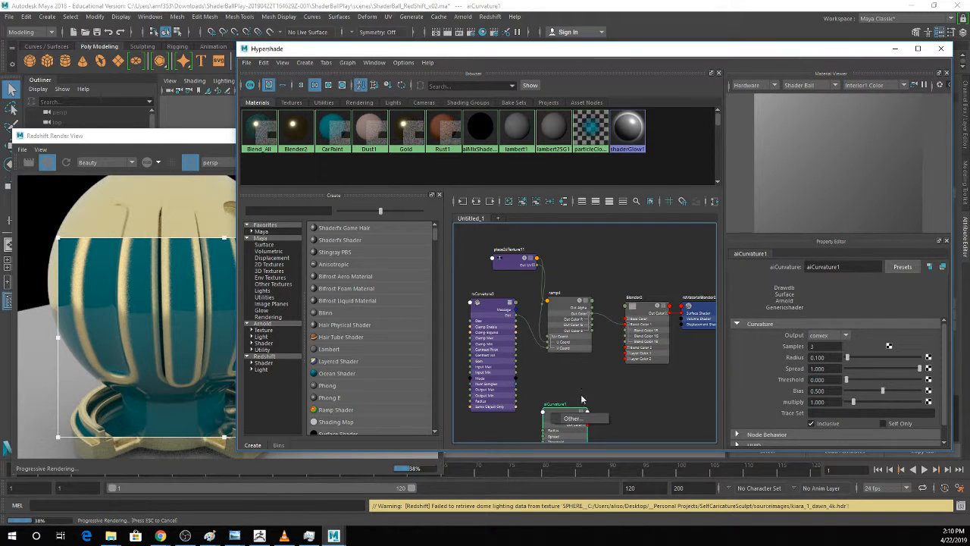
Select Blender2 and review the material and blend color assignments of its layers.
{"action": "left_click", "coordinate": [649, 310]}
{"action": "scroll", "coordinate": [842, 366], "scroll_direction": "down", "scroll_amount": 1}
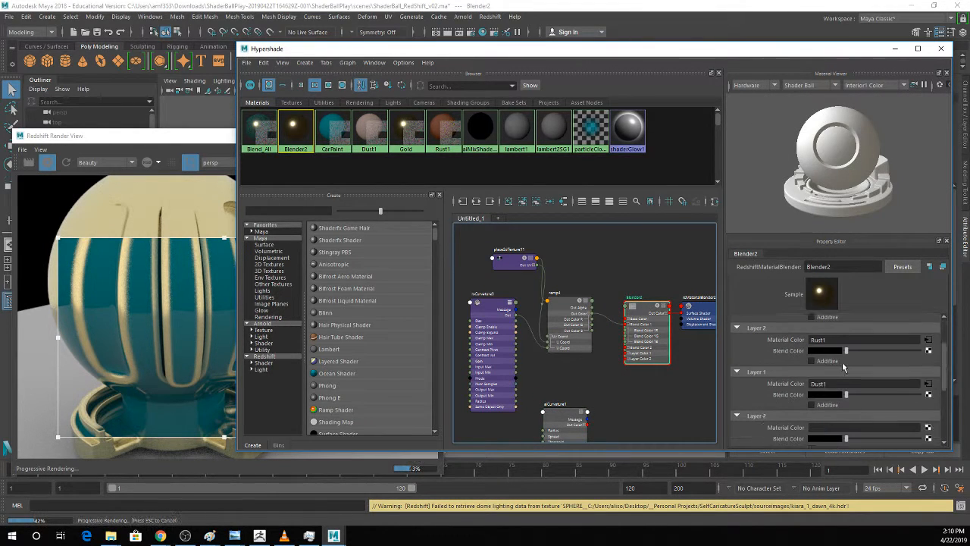
{"action": "scroll", "coordinate": [842, 366], "scroll_direction": "down", "scroll_amount": 1}
{"action": "scroll", "coordinate": [842, 366], "scroll_direction": "up", "scroll_amount": 2}
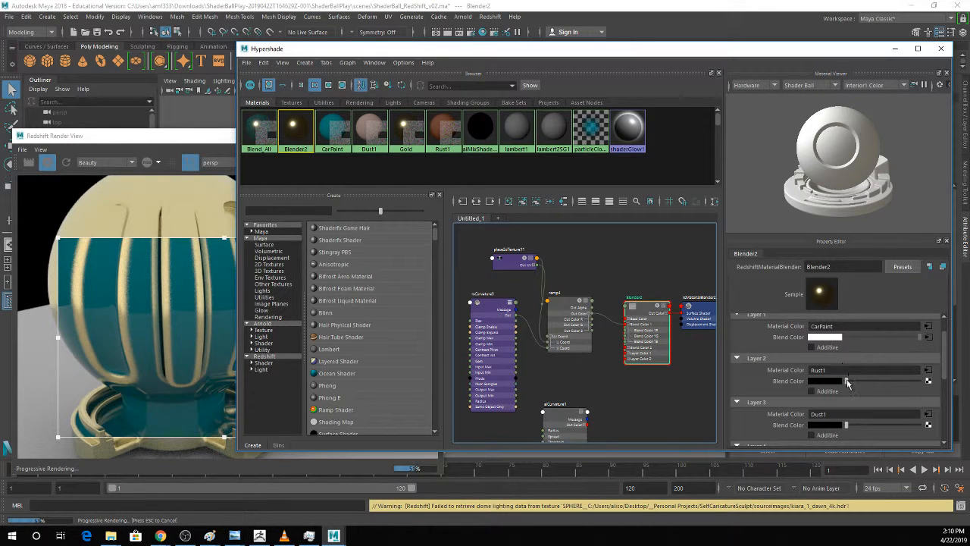
{"action": "scroll", "coordinate": [893, 382], "scroll_direction": "down", "scroll_amount": 1}
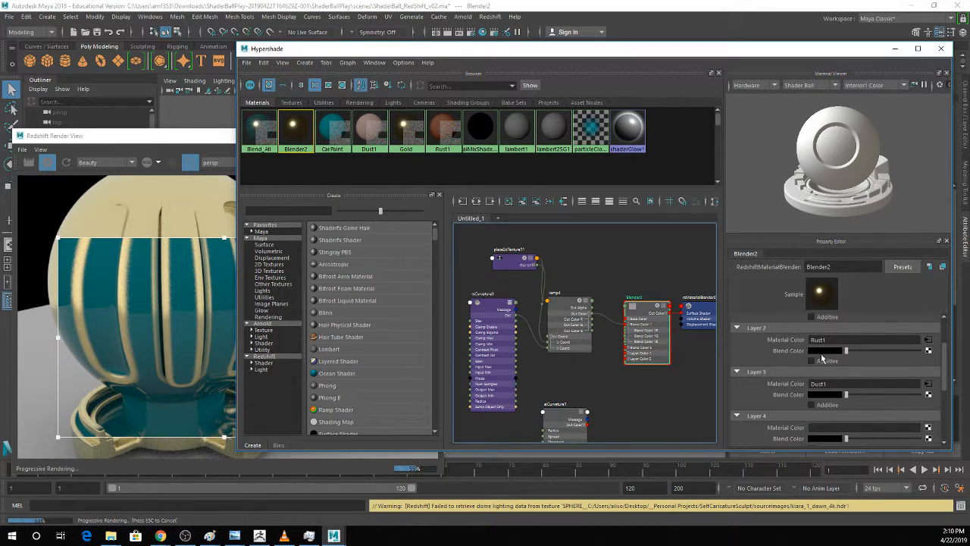
Move the aiCurvature node slightly up and add a ramp texture node beside it.
{"action": "left_click_drag", "start_coordinate": [555, 415], "coordinate": [547, 400]}
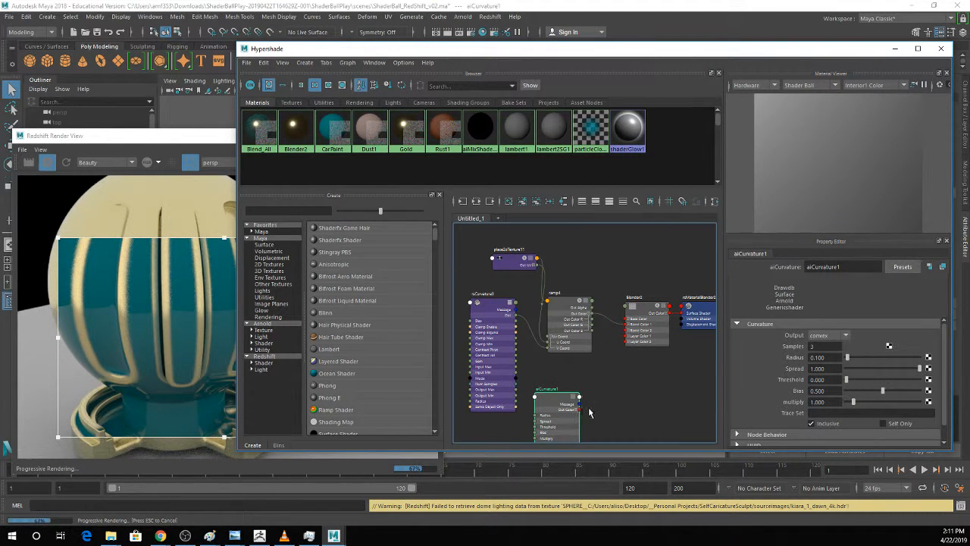
{"action": "key", "text": "Tab"}
{"action": "type", "text": "ramp"}
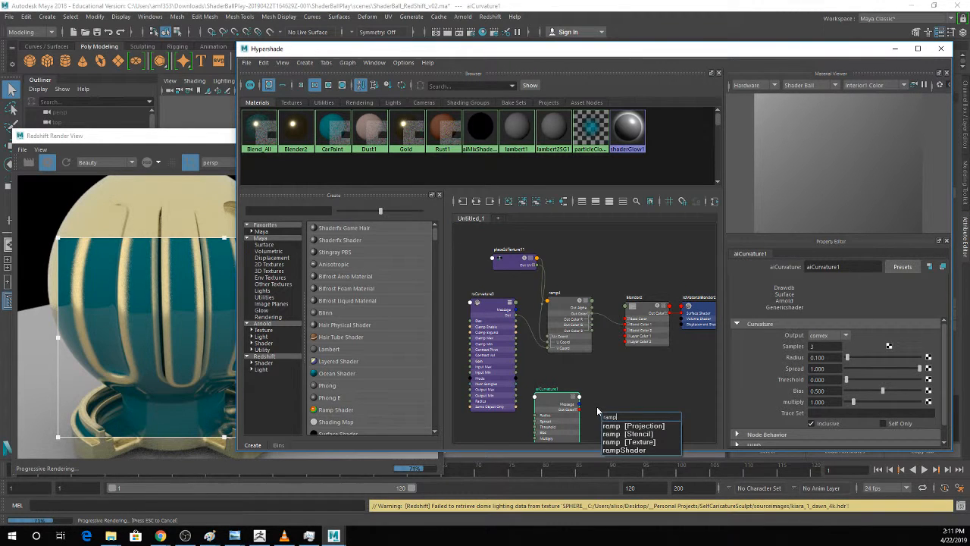
{"action": "left_click", "coordinate": [614, 442]}
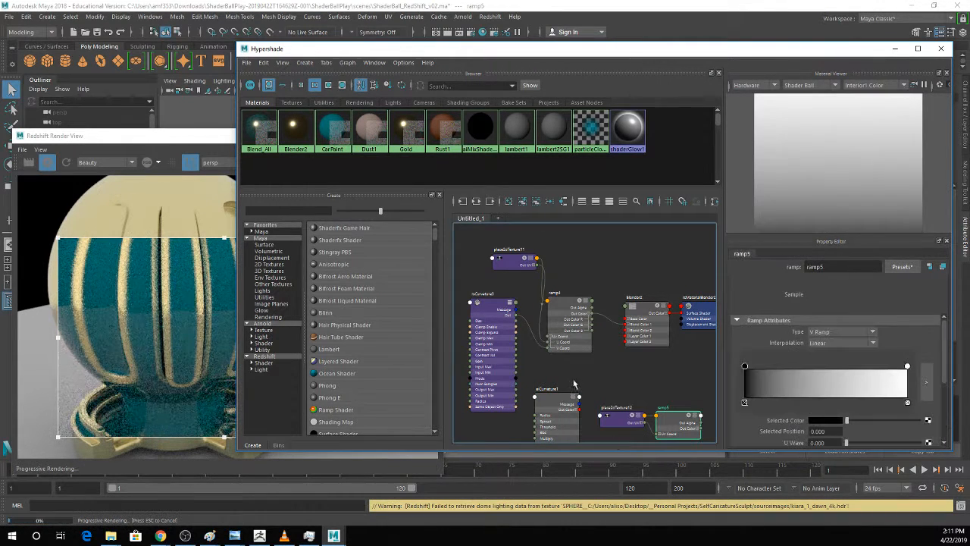
Move the new ramp's place2dTexture node up, bring the ramp next to aiCurvature, and expand the ramp's UV Coord inputs.
{"action": "left_click_drag", "start_coordinate": [612, 421], "coordinate": [606, 407]}
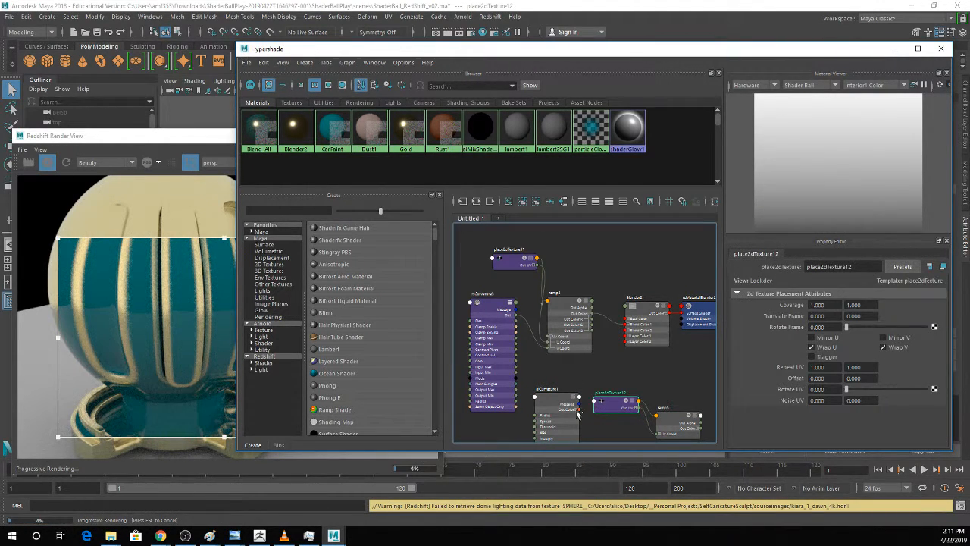
{"action": "left_click", "coordinate": [634, 401]}
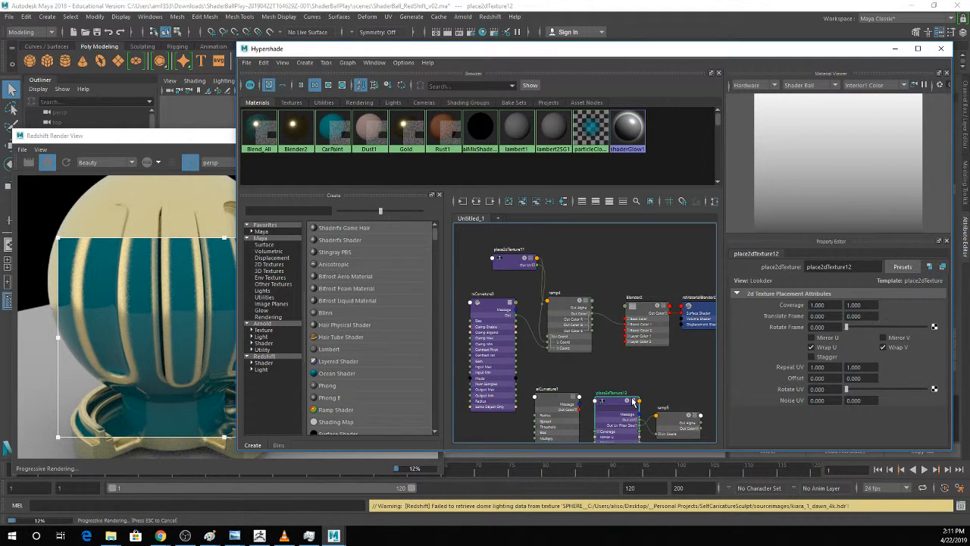
{"action": "middle_click_drag", "start_coordinate": [624, 379], "coordinate": [622, 314], "text": "alt"}
{"action": "middle_click_drag", "start_coordinate": [616, 345], "coordinate": [618, 313], "text": "alt"}
{"action": "left_click_drag", "start_coordinate": [609, 318], "coordinate": [627, 198]}
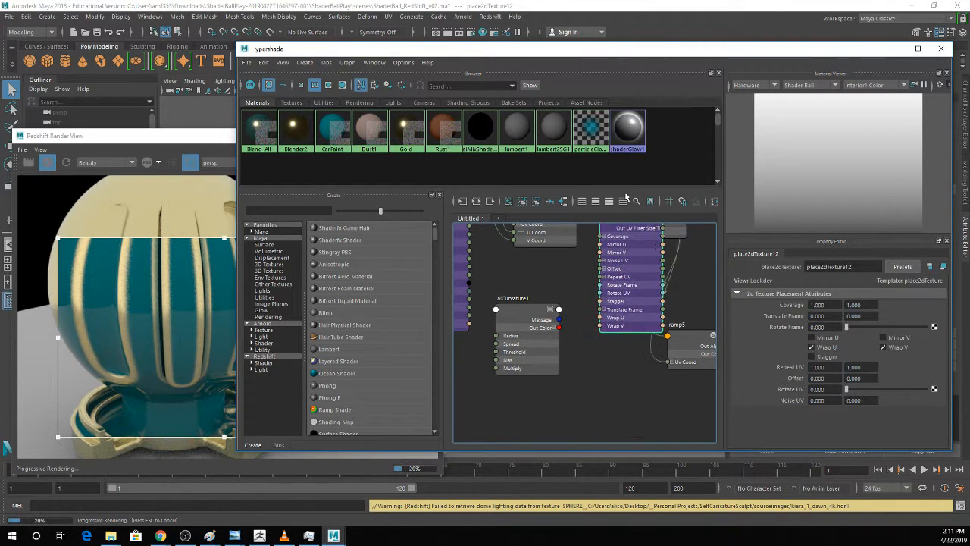
{"action": "left_click_drag", "start_coordinate": [691, 335], "coordinate": [620, 331]}
{"action": "left_click", "coordinate": [599, 359]}
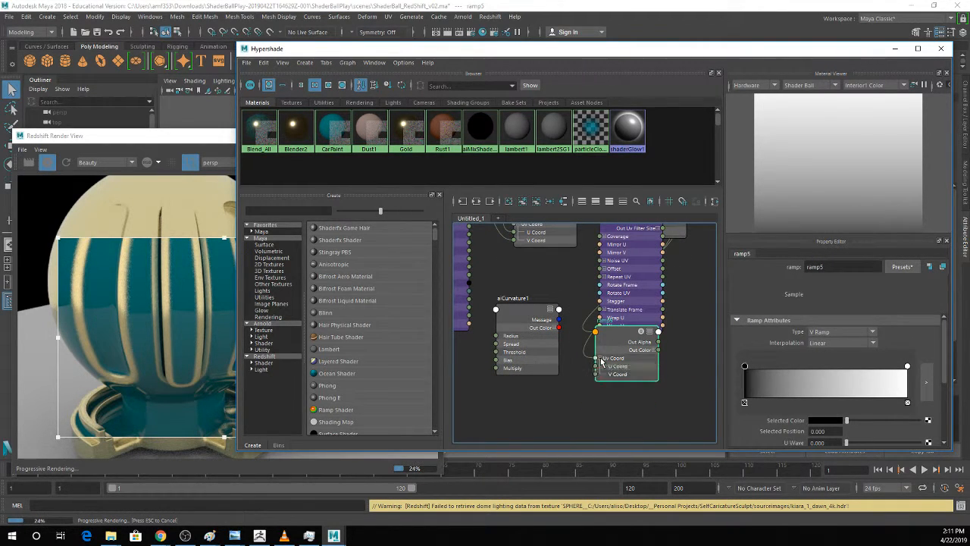
Expand aiCurvature's Out Color and connect its Out Color R to the new ramp's V Coord.
{"action": "left_click", "coordinate": [556, 334]}
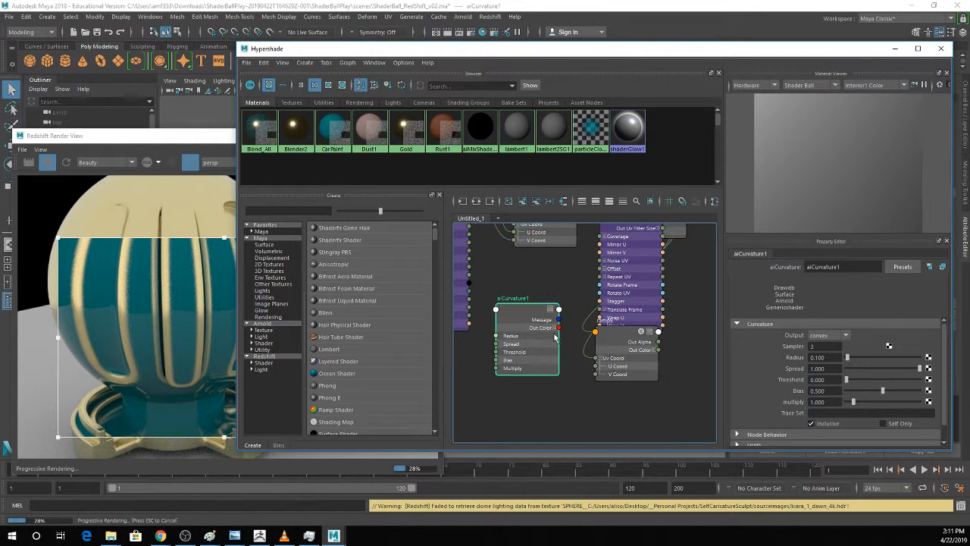
{"action": "left_click", "coordinate": [557, 327]}
{"action": "left_click_drag", "start_coordinate": [559, 335], "coordinate": [595, 369]}
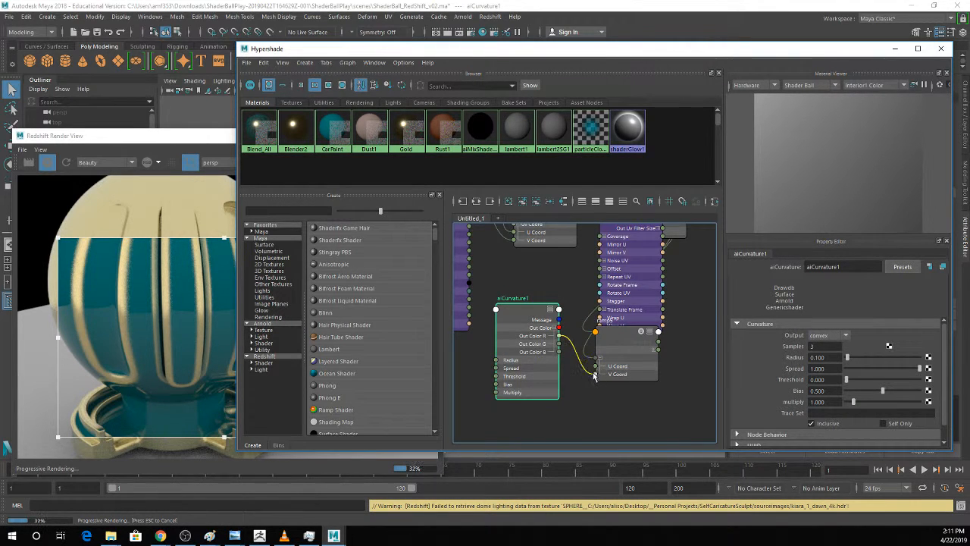
Move the place2dTexture node out of the way and connect the new ramp's Out Color to Blender2's Blend Color 2.
{"action": "middle_click_drag", "start_coordinate": [632, 289], "coordinate": [595, 375], "text": "alt"}
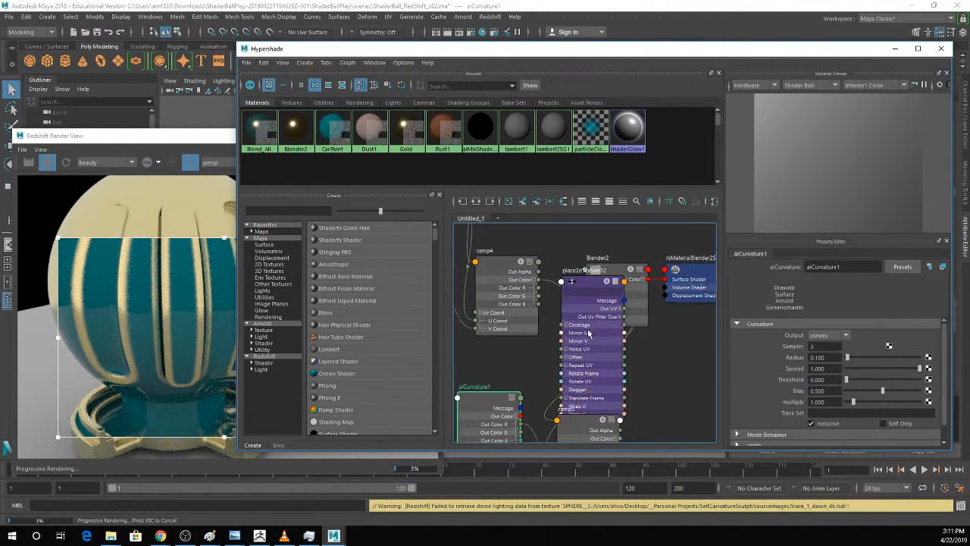
{"action": "left_click_drag", "start_coordinate": [589, 289], "coordinate": [733, 476]}
{"action": "mouse_move", "coordinate": [659, 409]}
{"action": "middle_mouse_down", "text": "alt"}
{"action": "mouse_move", "coordinate": [650, 350]}
{"action": "mouse_move", "coordinate": [663, 400]}
{"action": "middle_mouse_up", "text": "alt"}
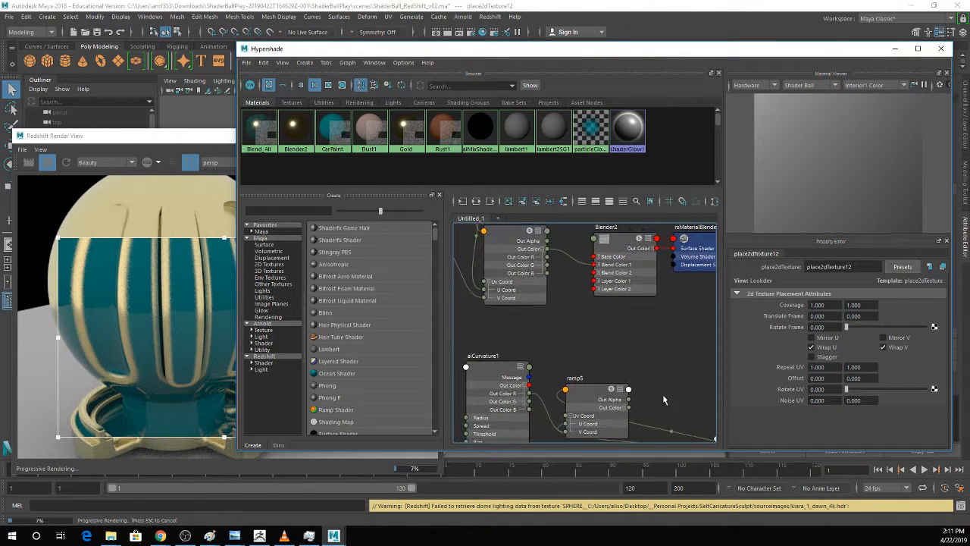
{"action": "left_click_drag", "start_coordinate": [630, 409], "coordinate": [595, 273]}
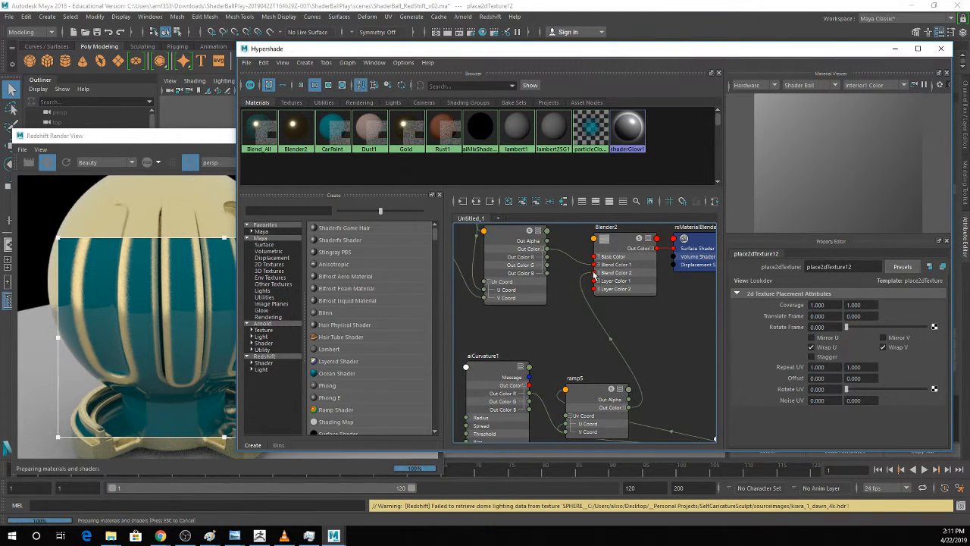
Set the aiCurvature node's Radius to 1.154 and its Output to concave.
{"action": "left_click", "coordinate": [494, 374]}
{"action": "left_click_drag", "start_coordinate": [847, 357], "coordinate": [860, 355]}
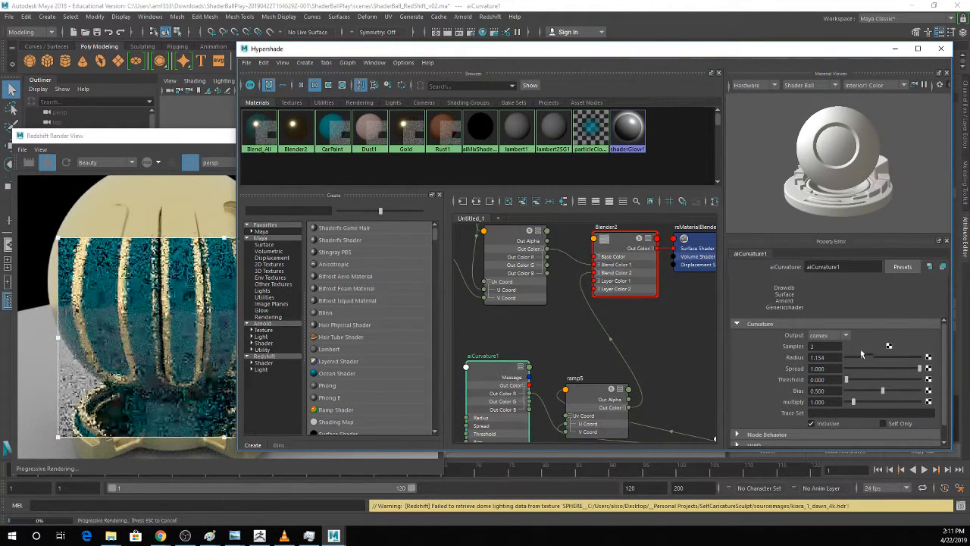
{"action": "left_click", "coordinate": [828, 335]}
{"action": "left_click", "coordinate": [829, 359]}
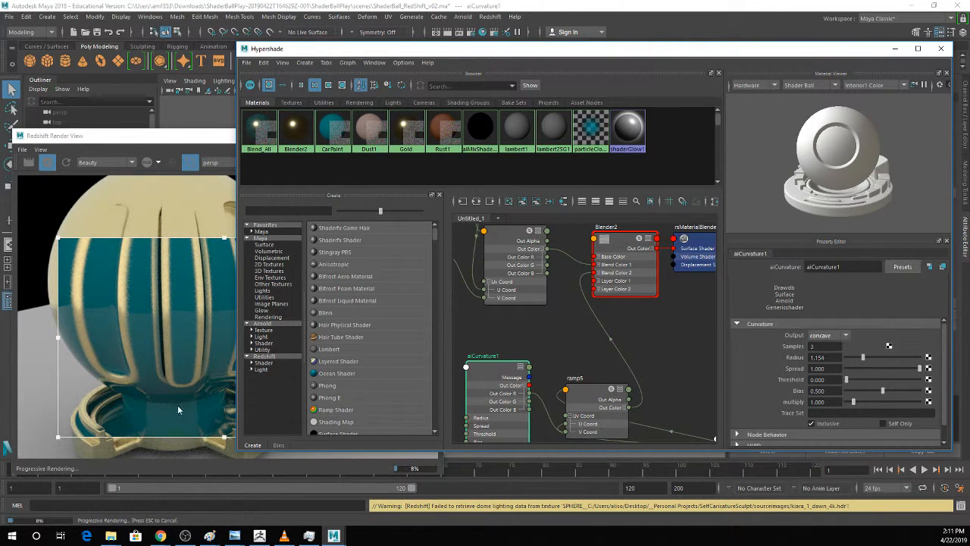
Sharpen the new ramp's transition by moving the black marker to 0.669 and the white marker to about 0.684.
{"action": "left_click", "coordinate": [567, 403]}
{"action": "left_click_drag", "start_coordinate": [771, 368], "coordinate": [854, 369]}
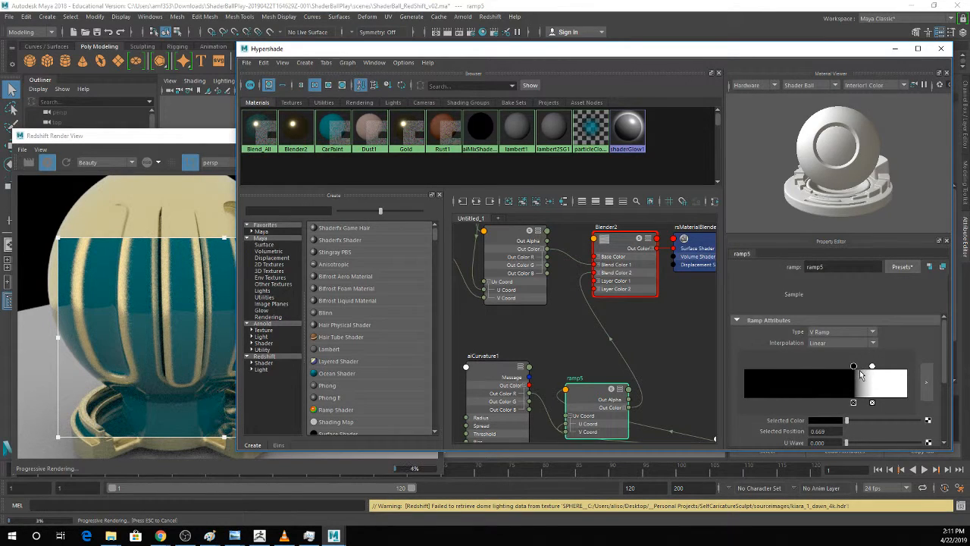
{"action": "left_click_drag", "start_coordinate": [872, 368], "coordinate": [856, 368]}
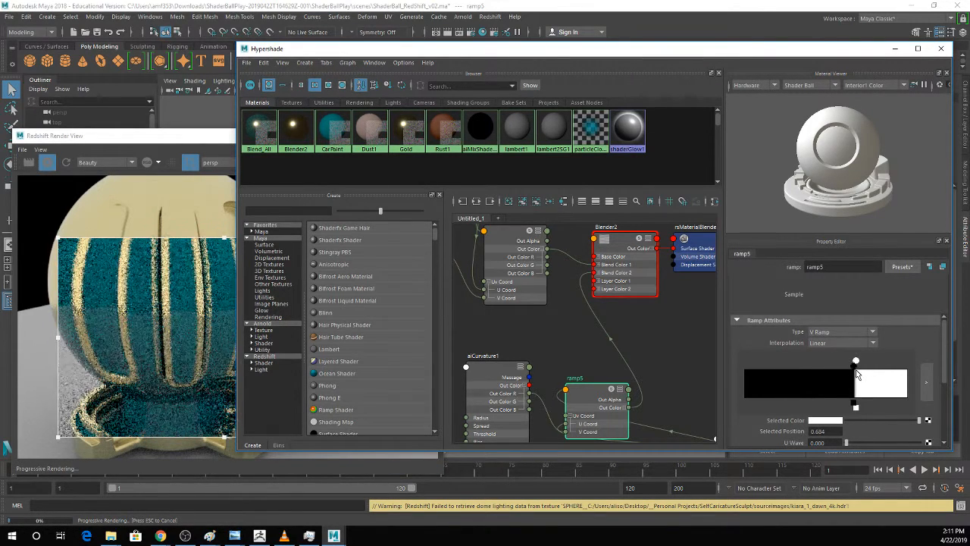
Raise the aiCurvature node's Threshold to 0.252.
{"action": "left_click", "coordinate": [492, 373]}
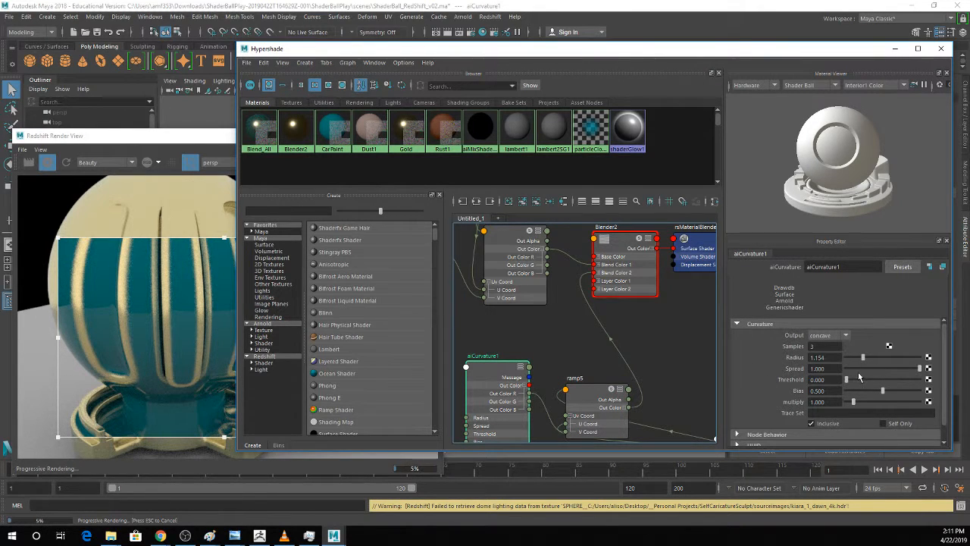
{"action": "left_click_drag", "start_coordinate": [849, 381], "coordinate": [865, 380]}
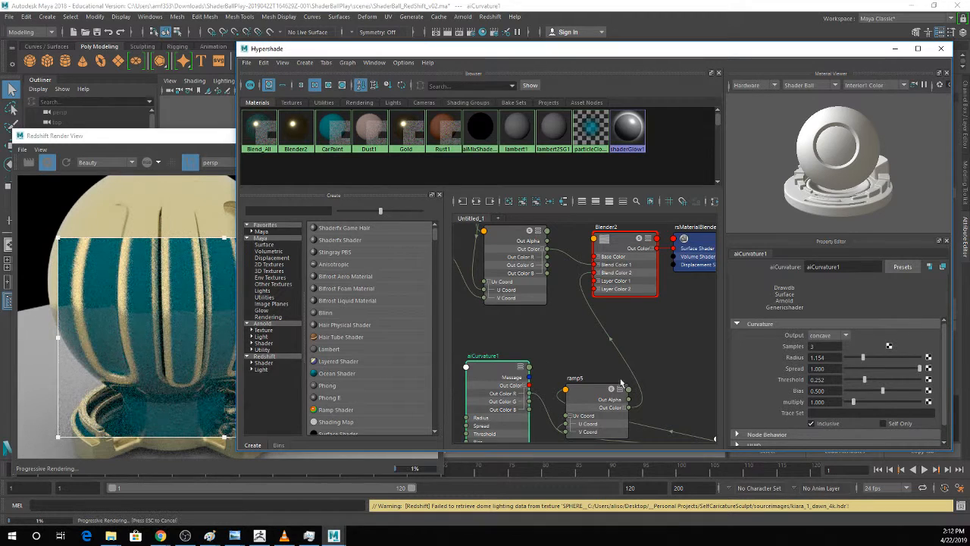
Inspect Blender2's layer settings and toggle Additive for Layer 2 on and back off.
{"action": "middle_click_drag", "start_coordinate": [658, 312], "coordinate": [659, 364], "text": "alt"}
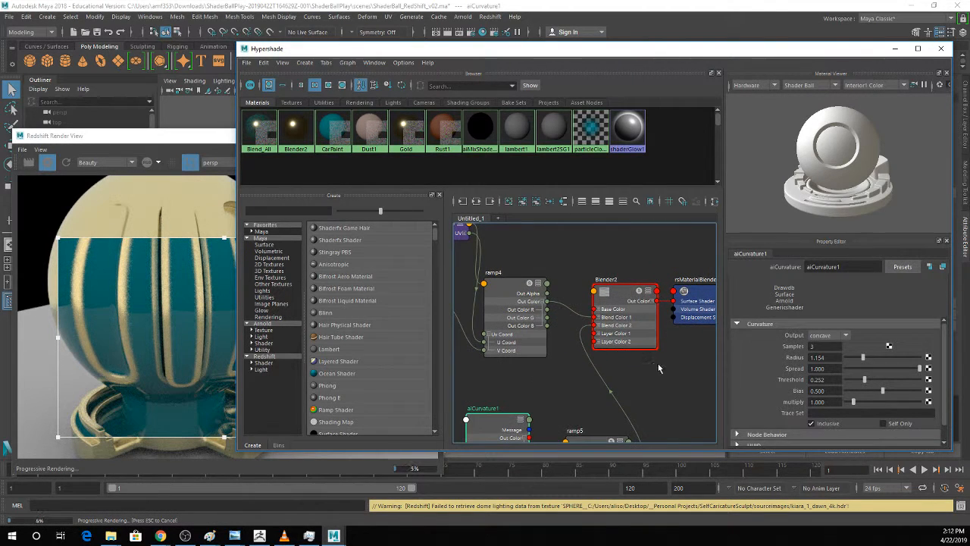
{"action": "left_click", "coordinate": [626, 292]}
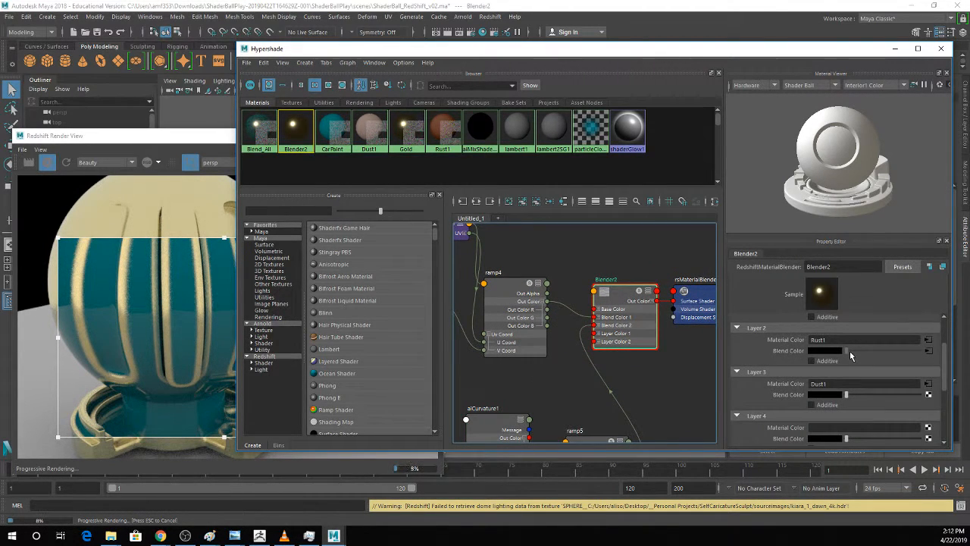
{"action": "scroll", "coordinate": [850, 355], "scroll_direction": "down", "scroll_amount": 1}
{"action": "scroll", "coordinate": [851, 355], "scroll_direction": "up", "scroll_amount": 2}
{"action": "left_click", "coordinate": [826, 391]}
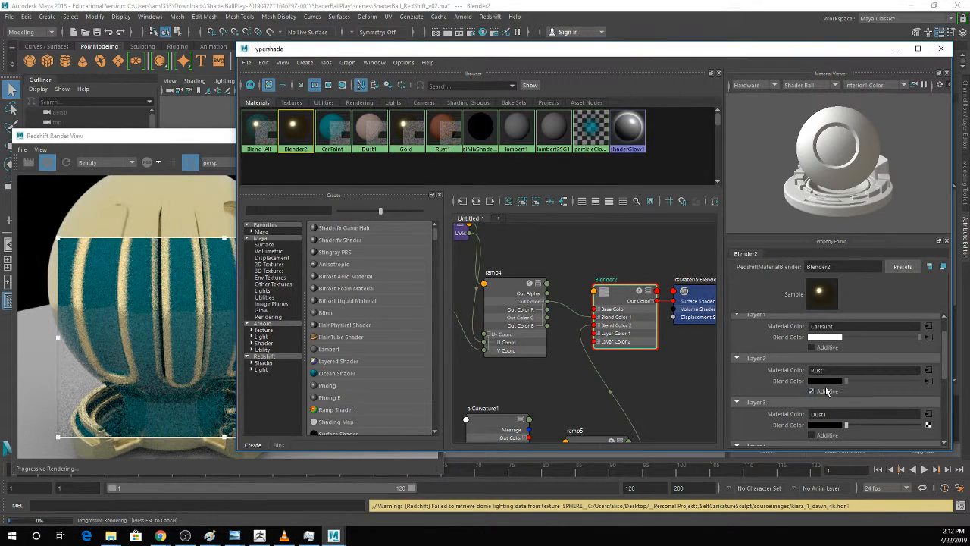
{"action": "left_click", "coordinate": [826, 391]}
Shift the Hypershade window aside and try applying the aiCurvature node to the shader ball in the viewport.
{"action": "middle_click_drag", "start_coordinate": [498, 403], "coordinate": [513, 340], "text": "alt"}
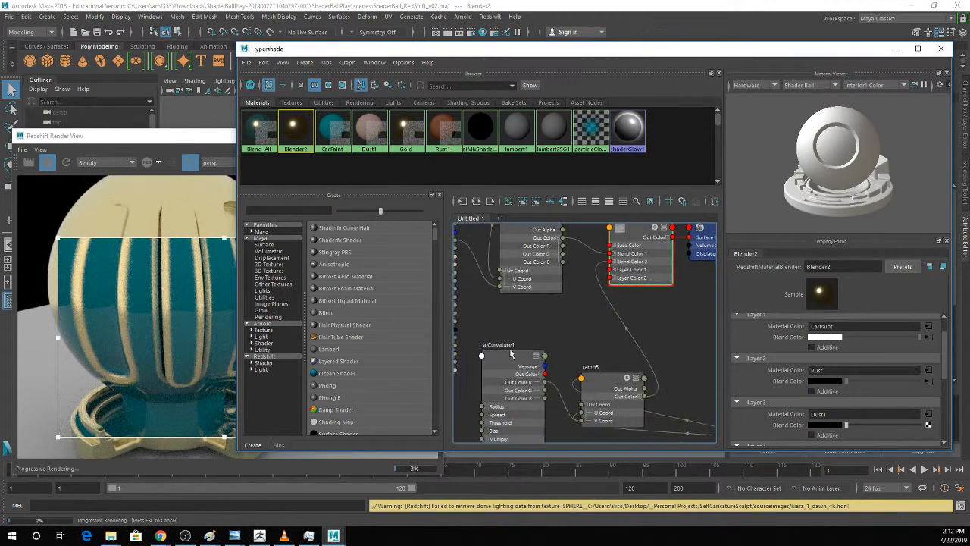
{"action": "left_click", "coordinate": [511, 354]}
{"action": "left_click_drag", "start_coordinate": [490, 55], "coordinate": [792, 56]}
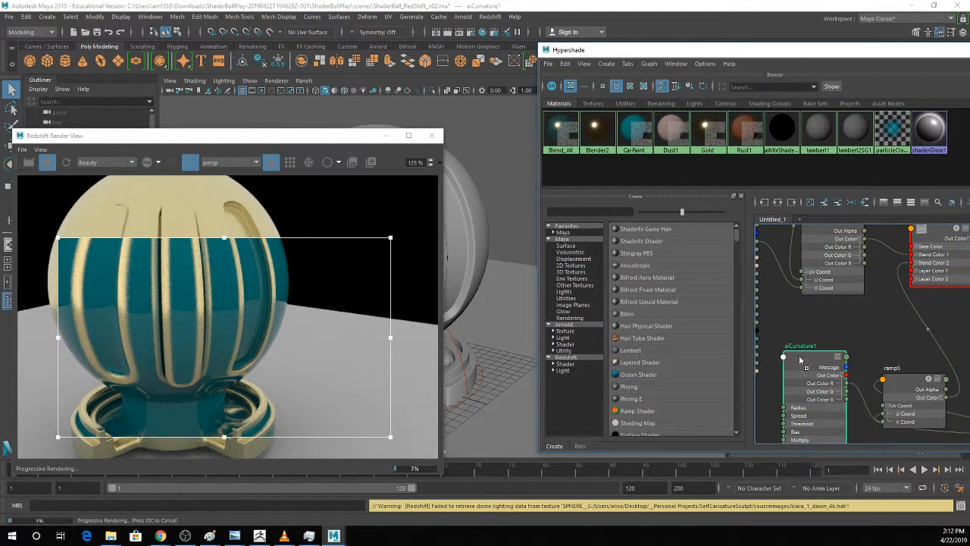
{"action": "middle_click_drag", "start_coordinate": [802, 360], "coordinate": [474, 234]}
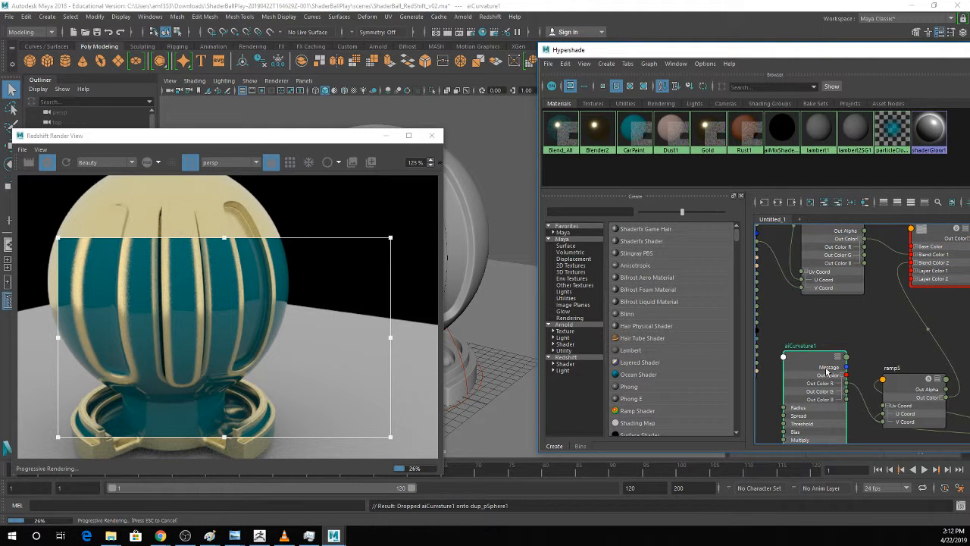
Delete the aiCurvature node and add a RedshiftCurvature node in its place.
{"action": "key", "text": "Delete"}
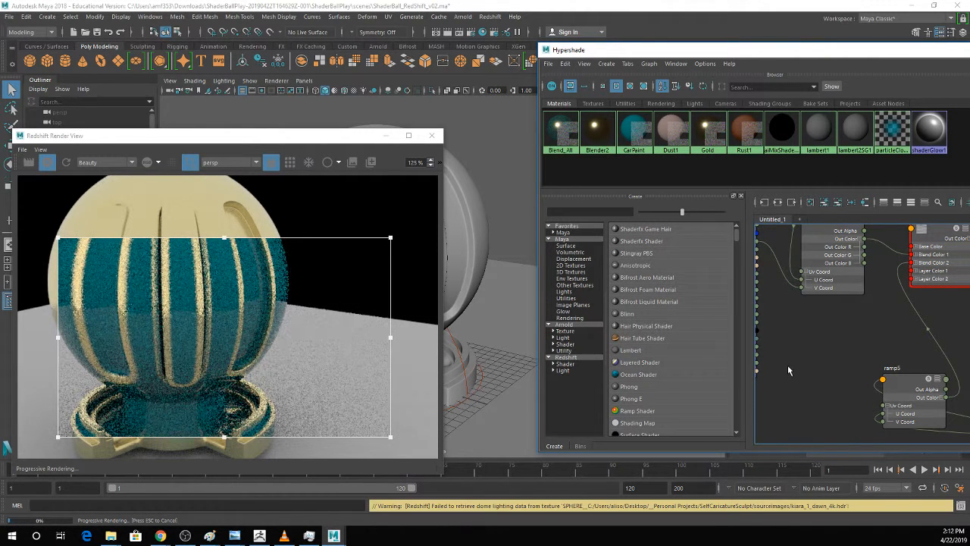
{"action": "type", "text": "curv"}
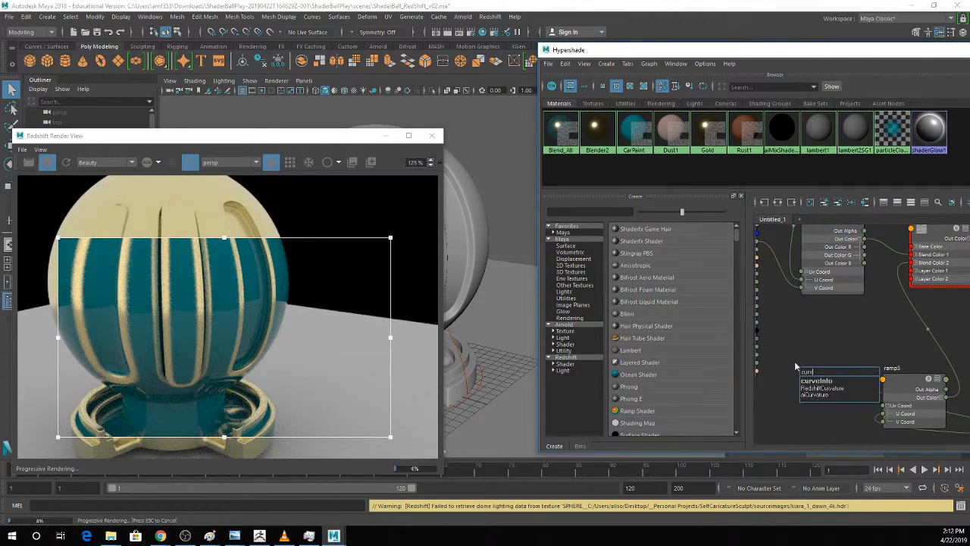
{"action": "left_click", "coordinate": [811, 391]}
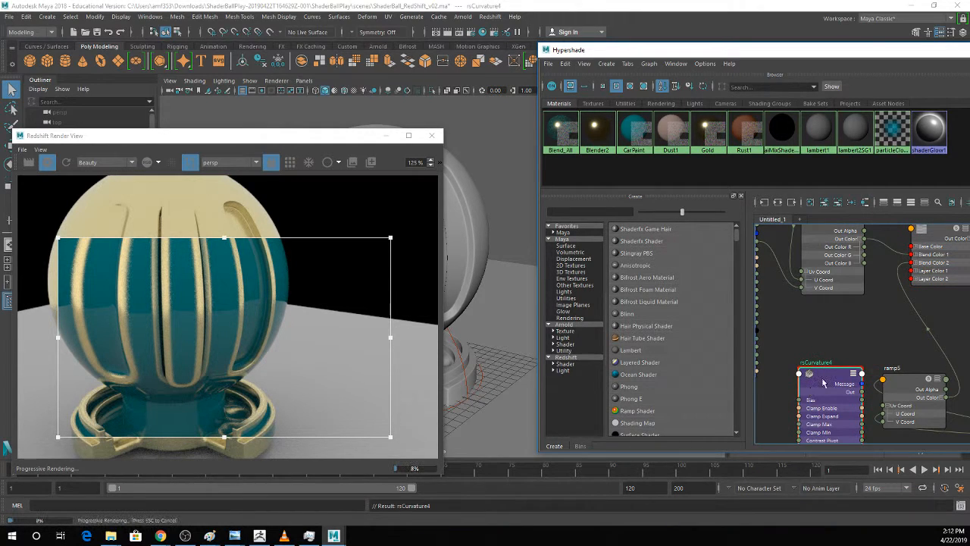
Move the new curvature node away from the ramp and connect its Out to the ramp's V Coord, removing the mistaken U Coord link.
{"action": "left_click_drag", "start_coordinate": [811, 391], "coordinate": [889, 412]}
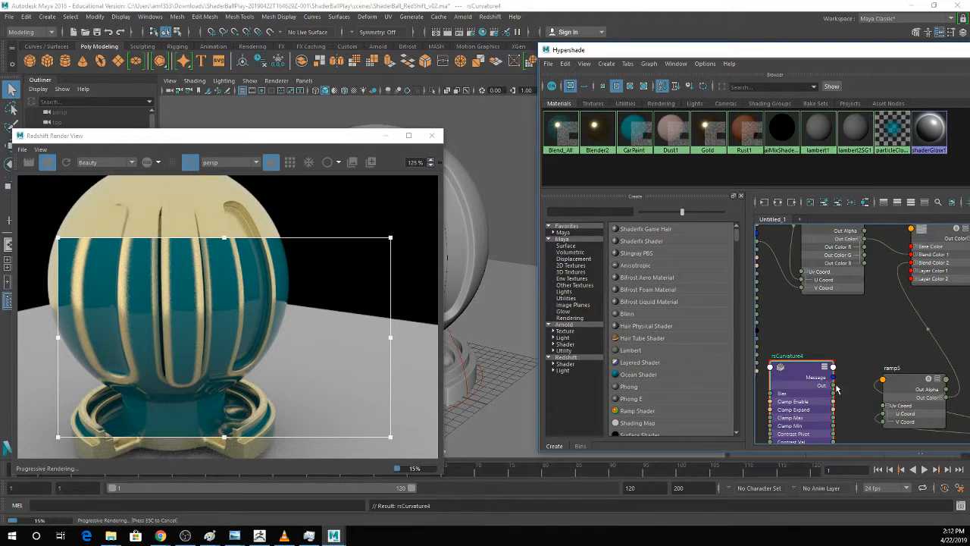
{"action": "left_click_drag", "start_coordinate": [834, 387], "coordinate": [876, 410]}
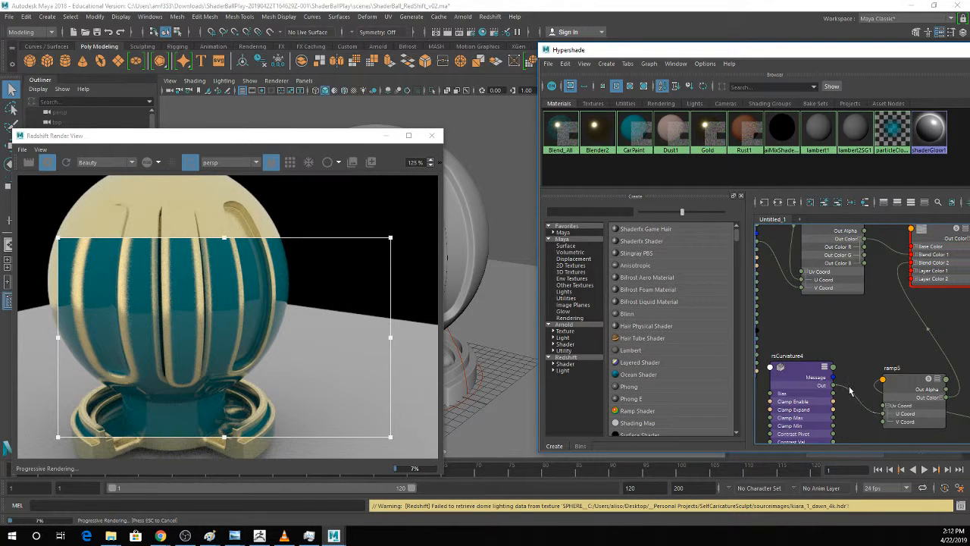
{"action": "left_click", "coordinate": [849, 391]}
{"action": "key", "text": "Delete"}
{"action": "left_click_drag", "start_coordinate": [834, 386], "coordinate": [882, 422]}
Apply the new curvature node to the shader ball in the viewport and reposition the Hypershade window beside the render view.
{"action": "left_click_drag", "start_coordinate": [795, 373], "coordinate": [809, 368]}
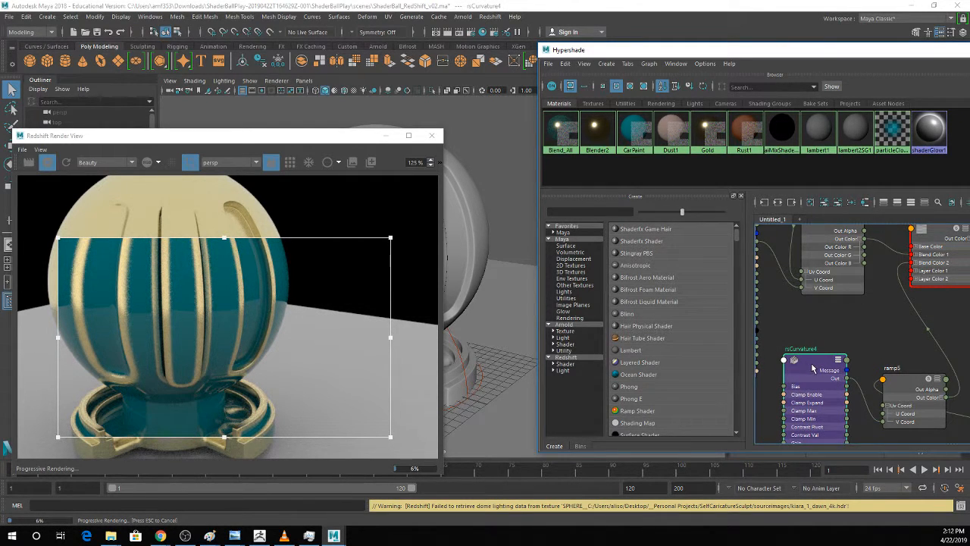
{"action": "middle_click_drag", "start_coordinate": [813, 368], "coordinate": [464, 232]}
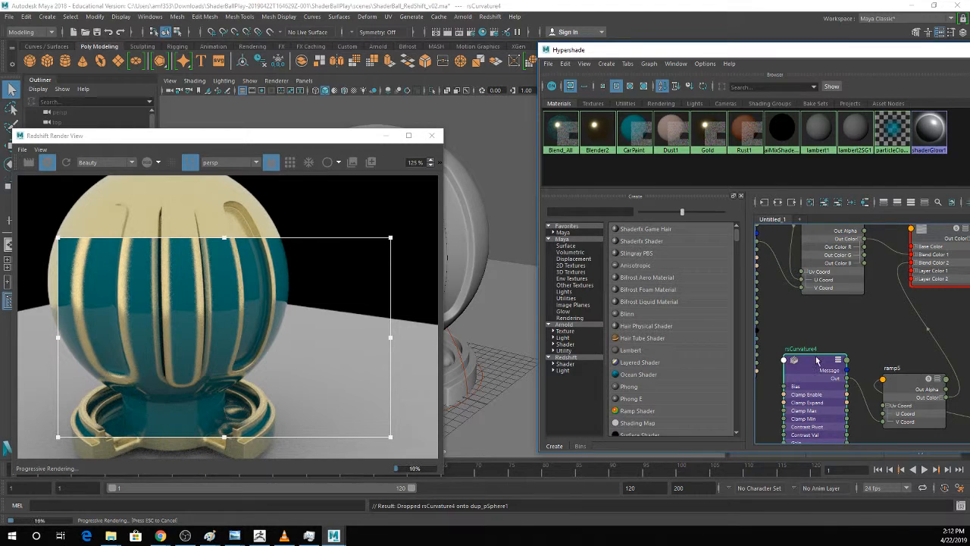
{"action": "middle_click_drag", "start_coordinate": [868, 363], "coordinate": [787, 361], "text": "alt"}
{"action": "scroll", "coordinate": [857, 364], "scroll_direction": "down", "scroll_amount": 4}
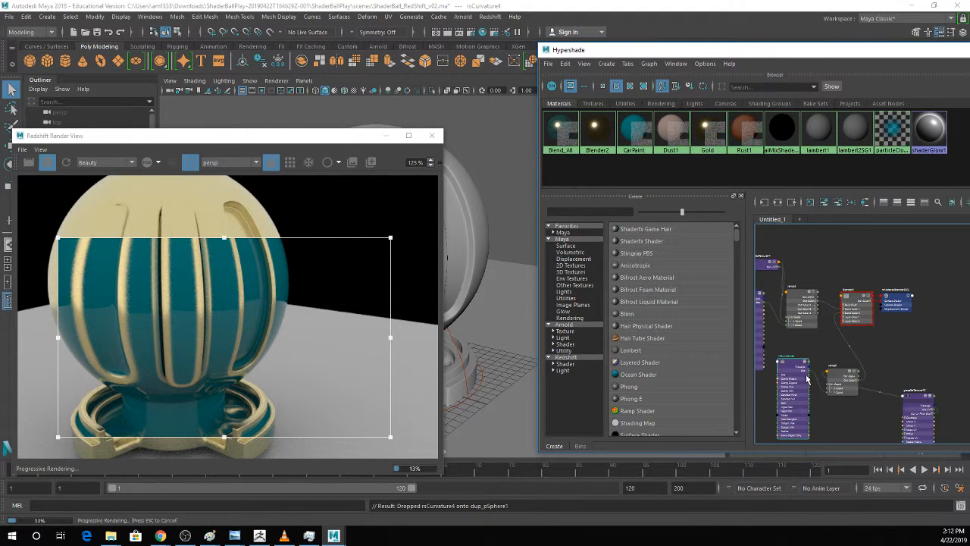
{"action": "left_click_drag", "start_coordinate": [740, 50], "coordinate": [669, 48]}
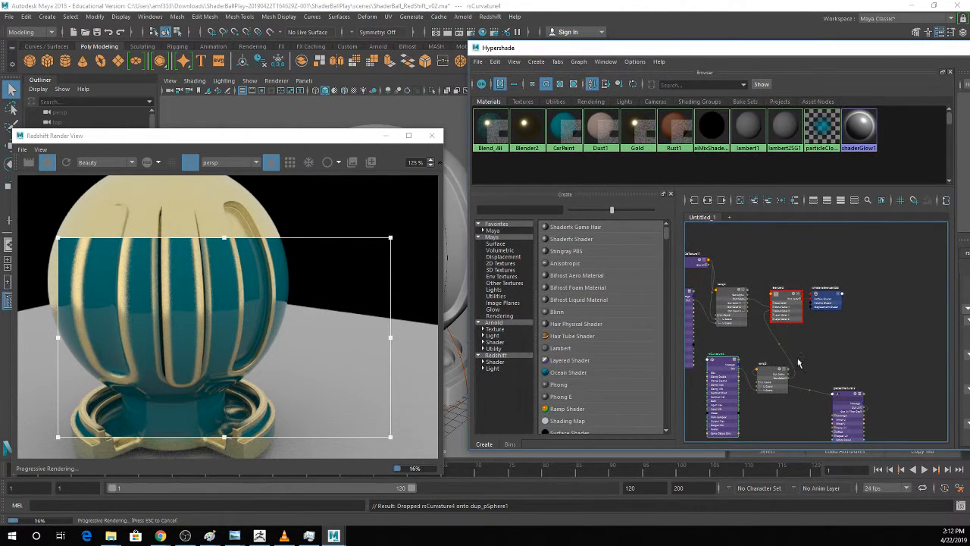
Create a RedshiftMaterial node in the graph and place it beside the ramp driven by the new curvature node.
{"action": "key", "text": "Tab"}
{"action": "type", "text": "mat"}
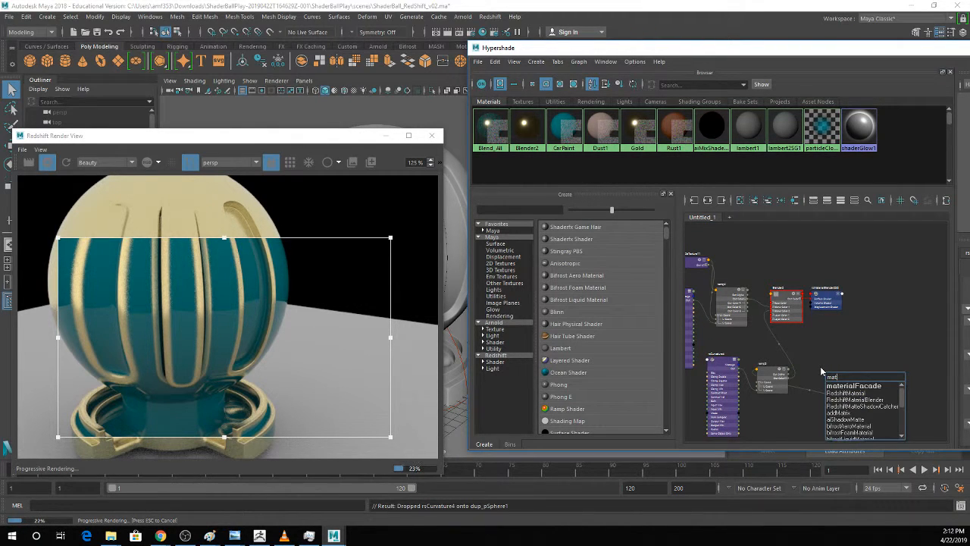
{"action": "type", "text": "l"}
{"action": "key", "text": "Down"}
{"action": "key", "text": "Return"}
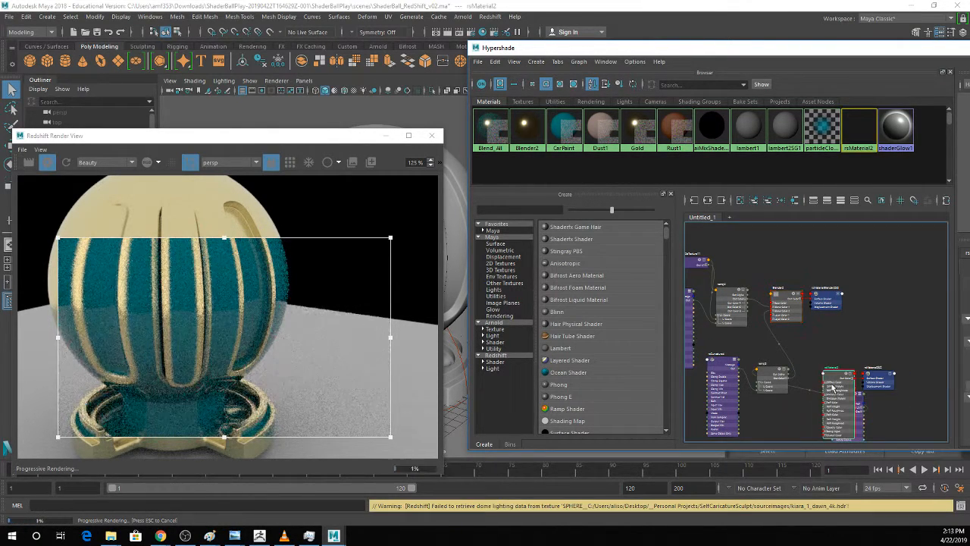
{"action": "left_click_drag", "start_coordinate": [831, 388], "coordinate": [811, 357]}
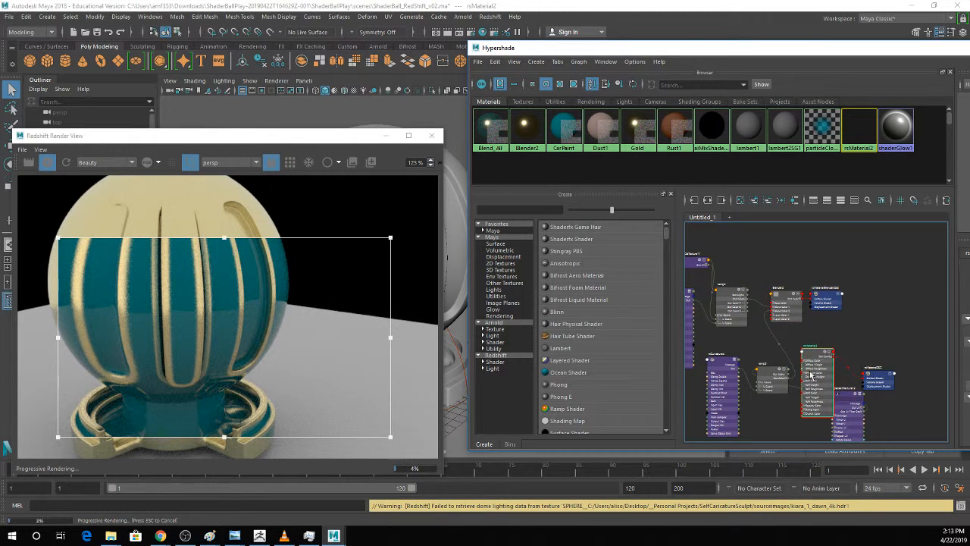
{"action": "scroll", "coordinate": [811, 375], "scroll_direction": "up", "scroll_amount": 2}
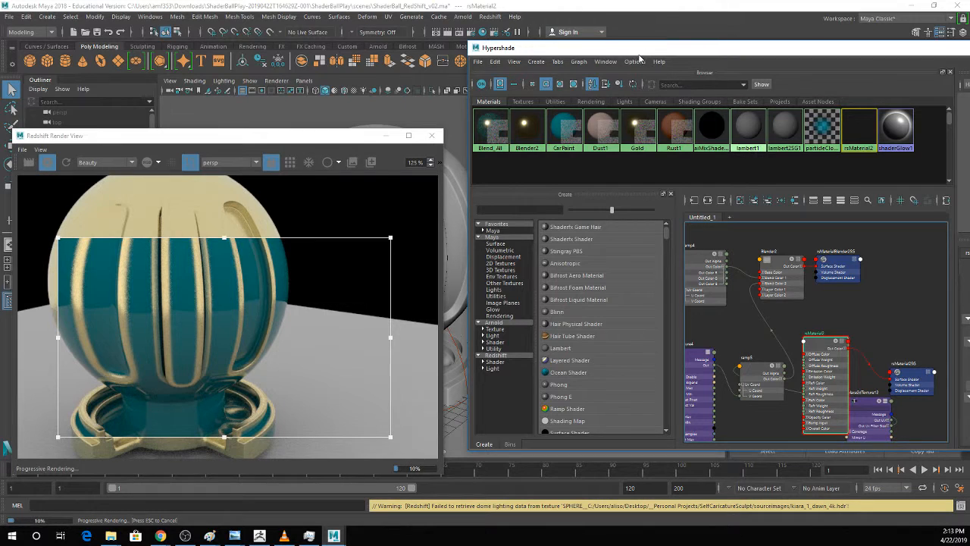
Connect the lower ramp's Out Color to the new material's Diffuse Color and apply that material to the shader ball.
{"action": "left_click_drag", "start_coordinate": [641, 48], "coordinate": [710, 50]}
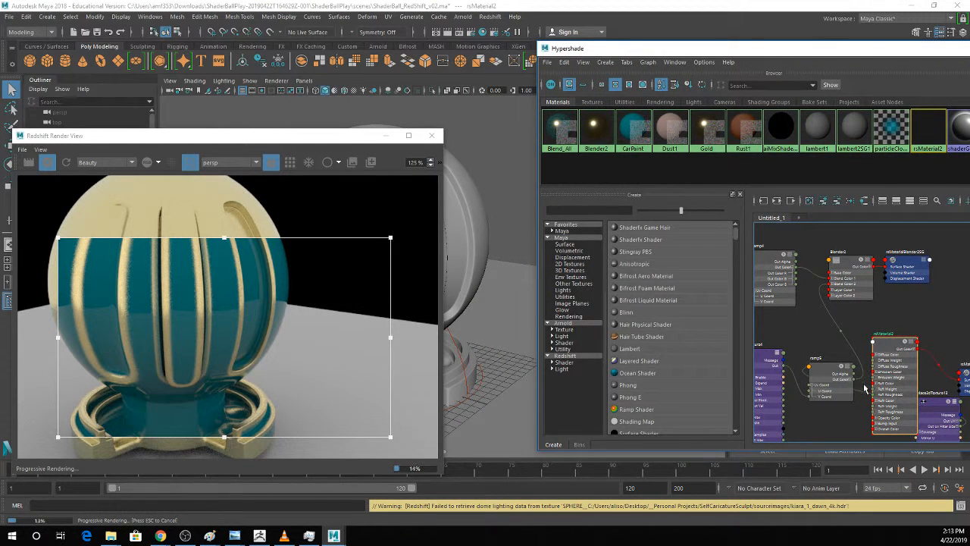
{"action": "left_click_drag", "start_coordinate": [854, 378], "coordinate": [874, 355]}
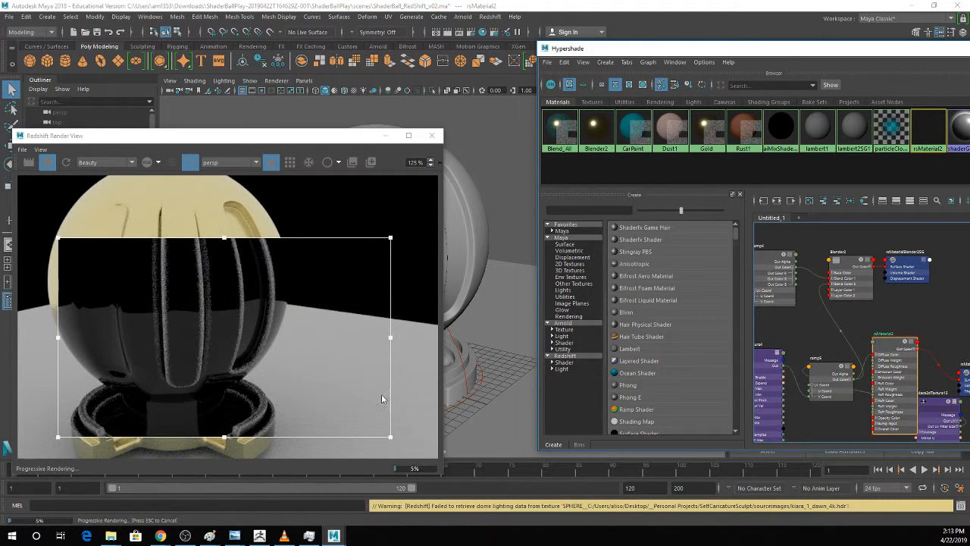
{"action": "left_click_drag", "start_coordinate": [697, 50], "coordinate": [589, 21]}
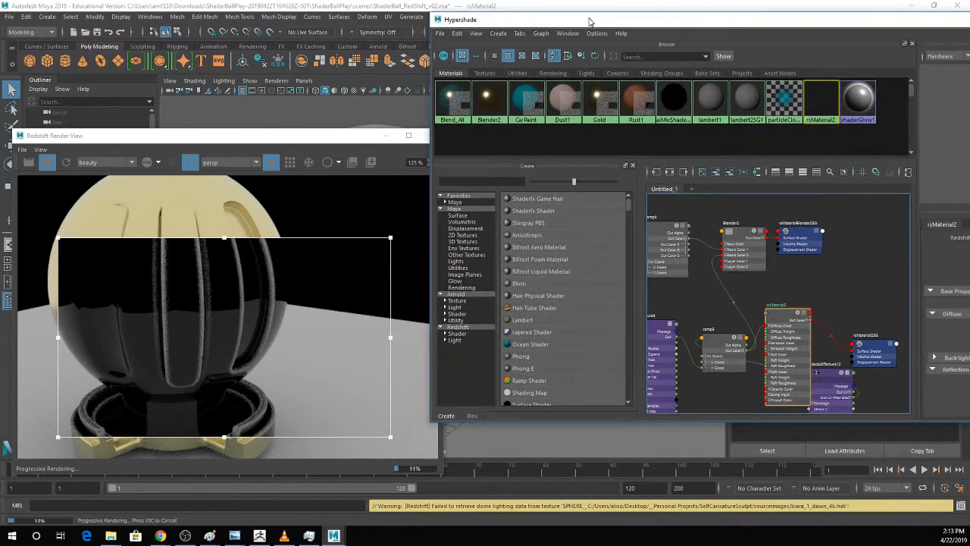
Set the new curvature node's Mode to Concave.
{"action": "left_click", "coordinate": [649, 329]}
{"action": "left_click_drag", "start_coordinate": [735, 21], "coordinate": [637, 40]}
{"action": "scroll", "coordinate": [909, 290], "scroll_direction": "up", "scroll_amount": 1}
{"action": "left_click", "coordinate": [939, 287]}
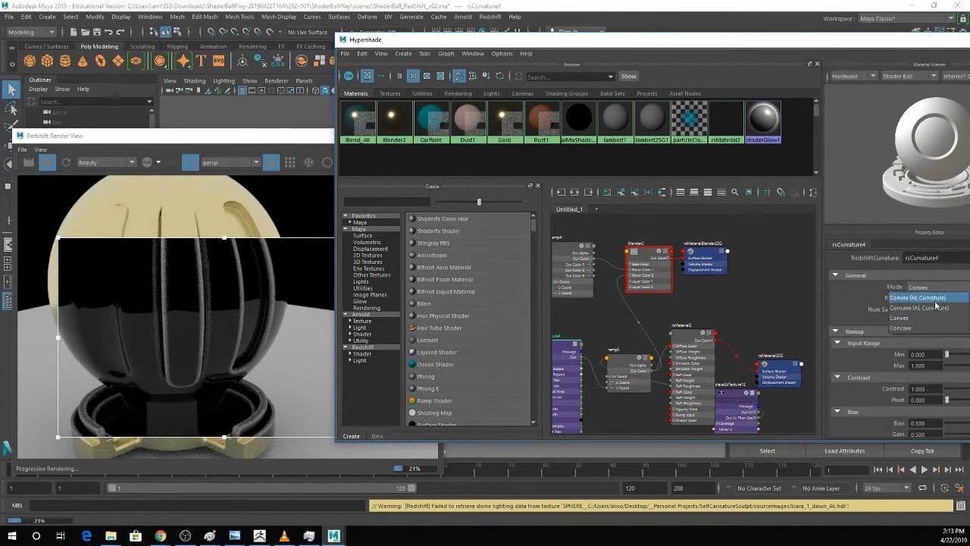
{"action": "left_click", "coordinate": [916, 327]}
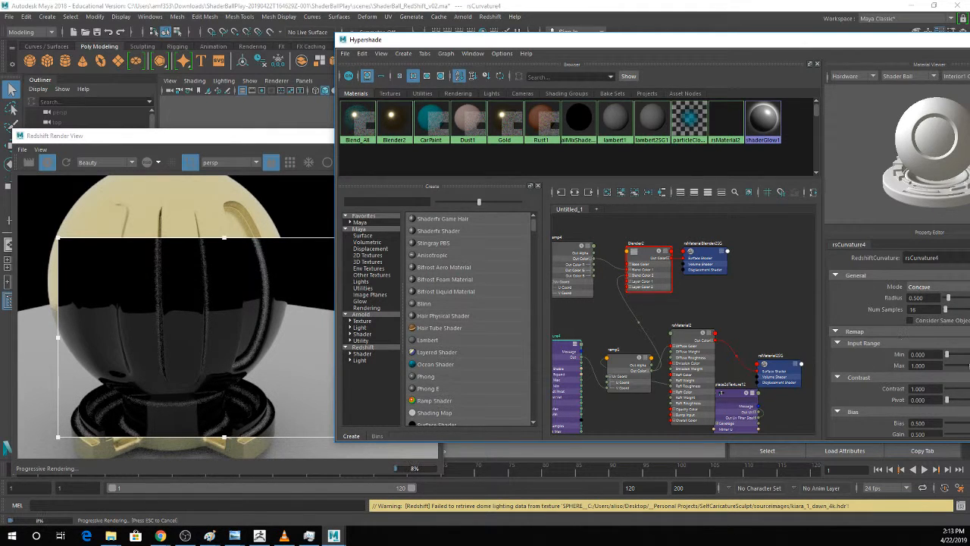
Set the curvature node's input range to a Min of 0.037 and a Max of about 0.71.
{"action": "left_click_drag", "start_coordinate": [718, 41], "coordinate": [659, 45]}
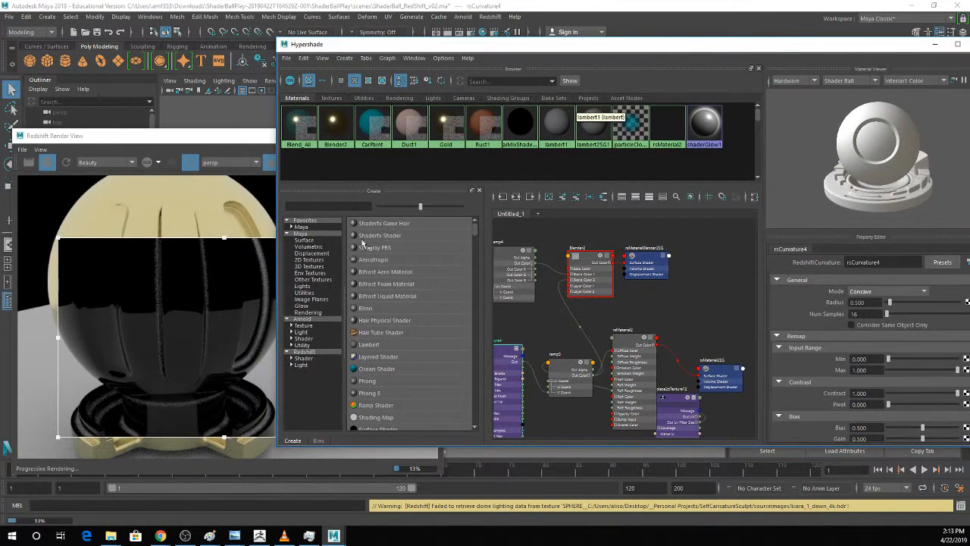
{"action": "left_click", "coordinate": [891, 360]}
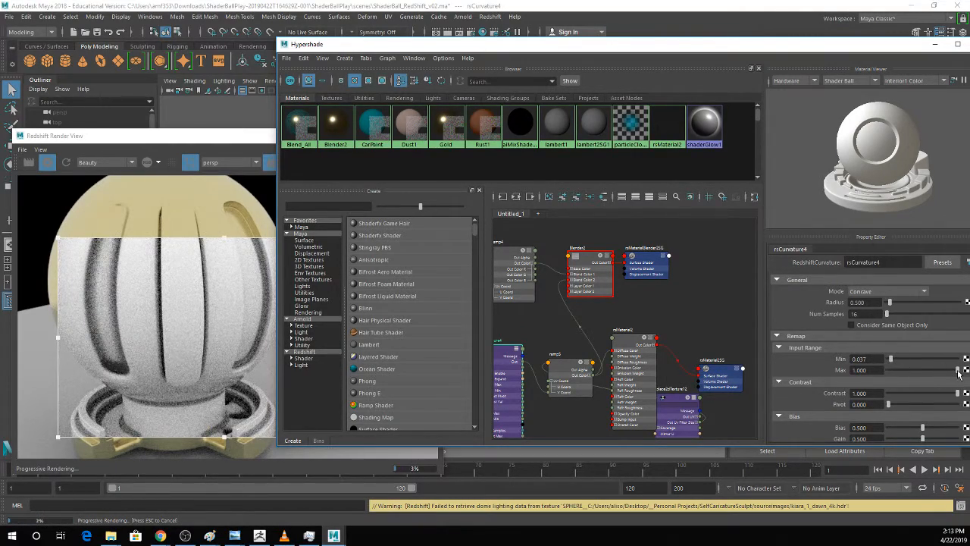
{"action": "left_click_drag", "start_coordinate": [958, 370], "coordinate": [938, 371]}
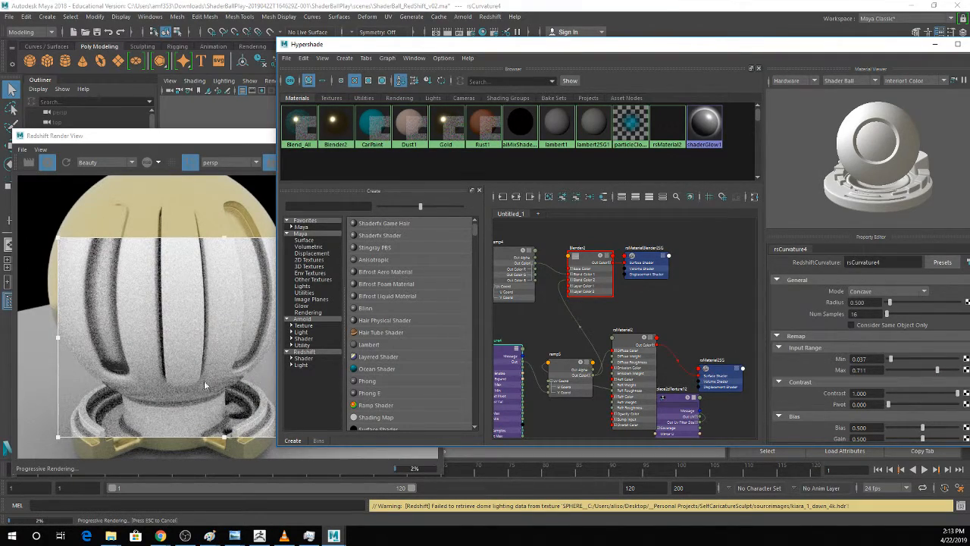
Sharpen ramp5 into a hard black-to-white edge by bringing both stops together at about 0.718.
{"action": "left_click", "coordinate": [570, 363]}
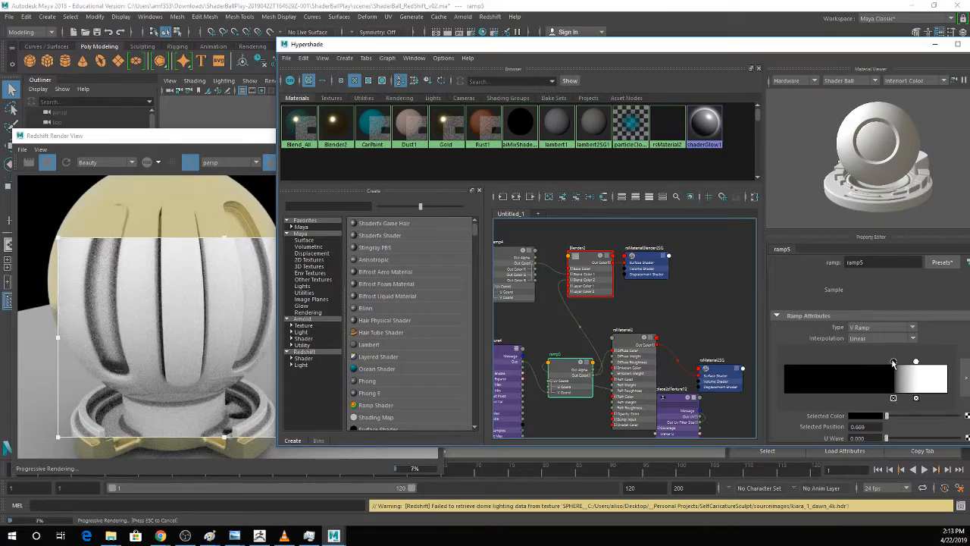
{"action": "left_click", "coordinate": [861, 363]}
{"action": "left_click_drag", "start_coordinate": [862, 362], "coordinate": [902, 370]}
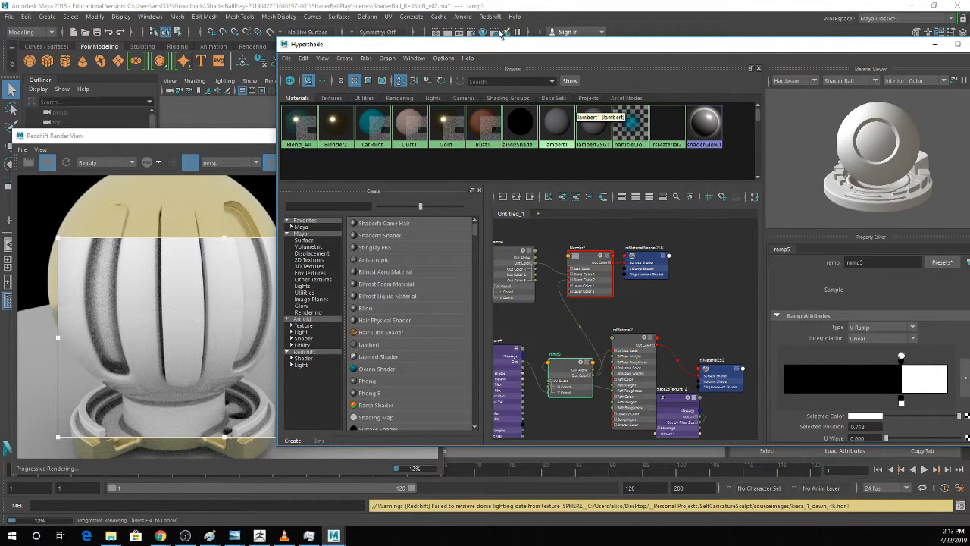
Move ramp5 next to the Blender2 node and reapply the Blender2 material to the shader ball.
{"action": "left_click_drag", "start_coordinate": [500, 44], "coordinate": [631, 45]}
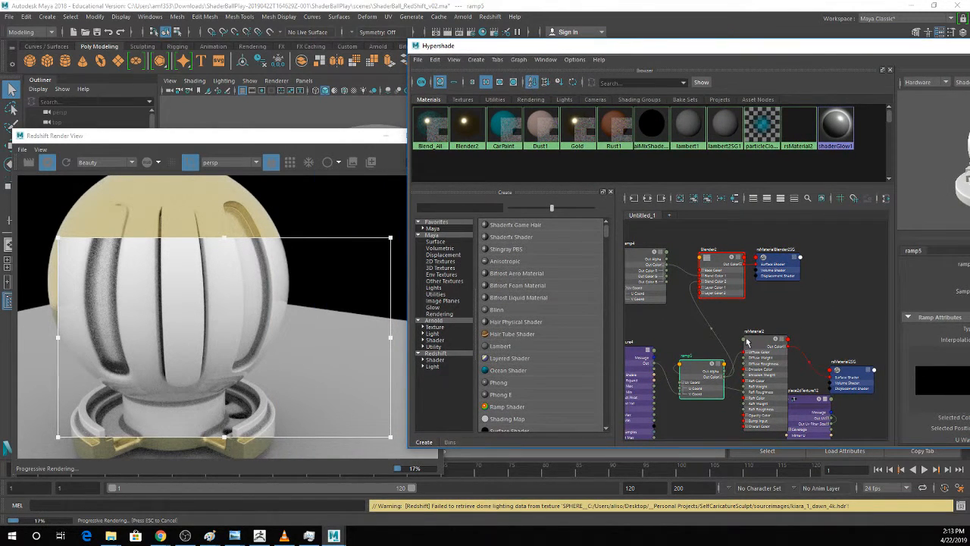
{"action": "left_click_drag", "start_coordinate": [700, 365], "coordinate": [649, 304]}
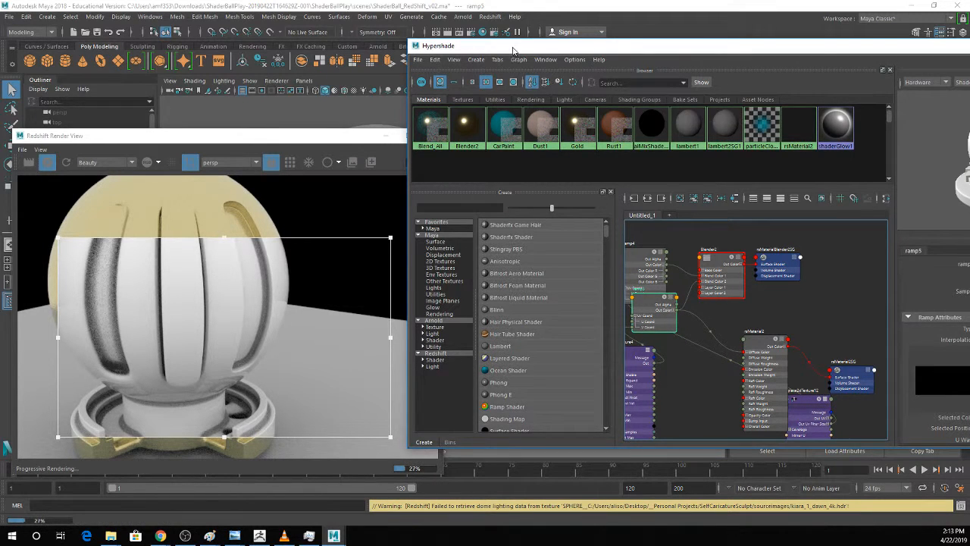
{"action": "left_click_drag", "start_coordinate": [686, 45], "coordinate": [773, 47]}
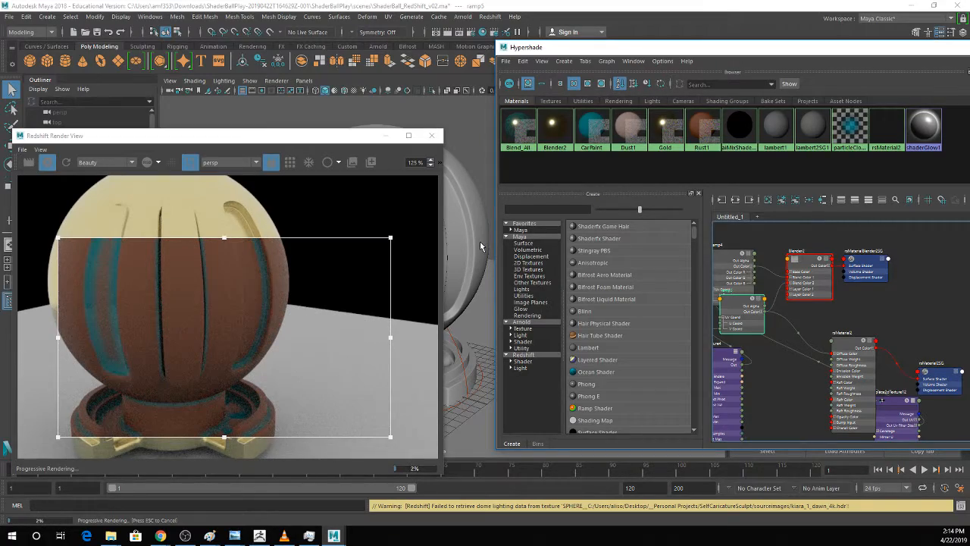
Invert ramp5 so white comes before black, with the white stop at 0.715.
{"action": "left_click_drag", "start_coordinate": [657, 48], "coordinate": [445, 39]}
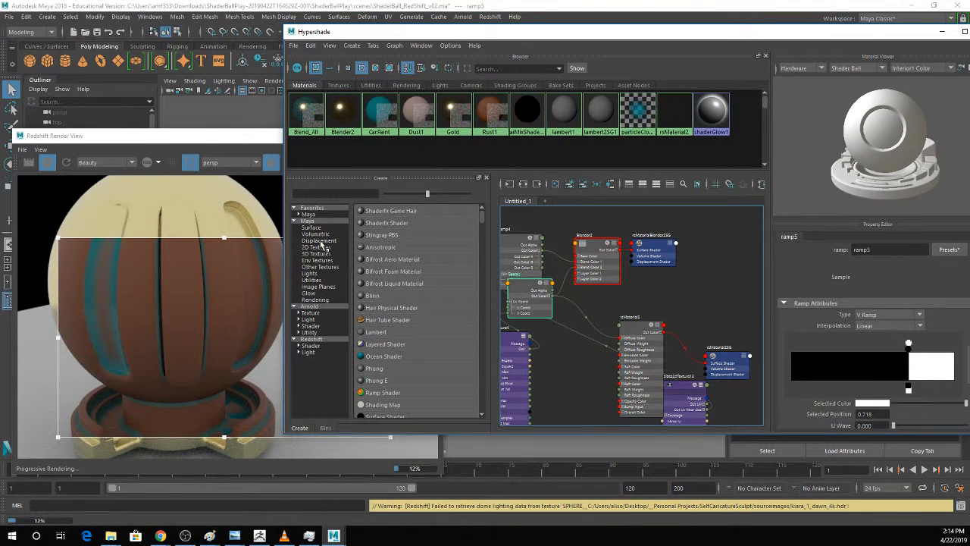
{"action": "left_click_drag", "start_coordinate": [204, 139], "coordinate": [146, 115]}
{"action": "left_click", "coordinate": [909, 345]}
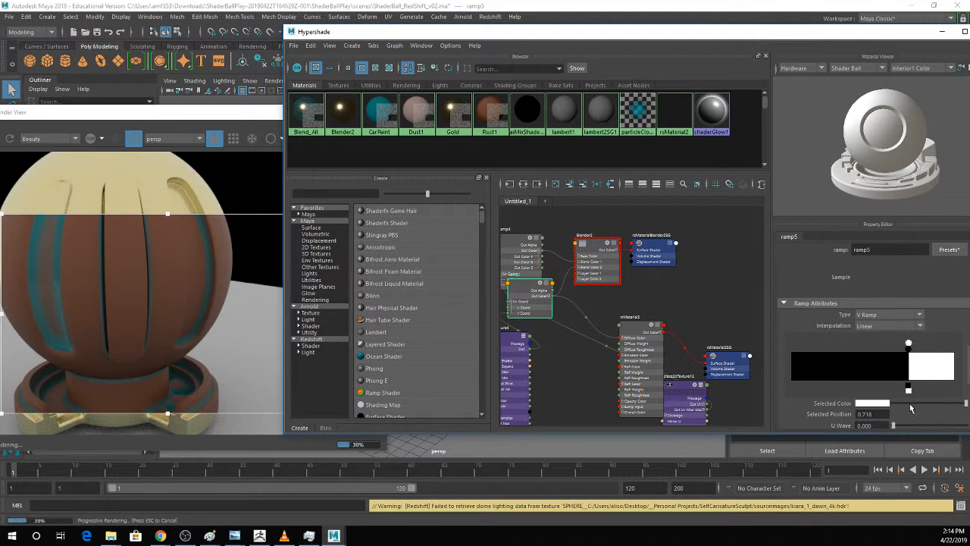
{"action": "left_click_drag", "start_coordinate": [910, 405], "coordinate": [967, 403]}
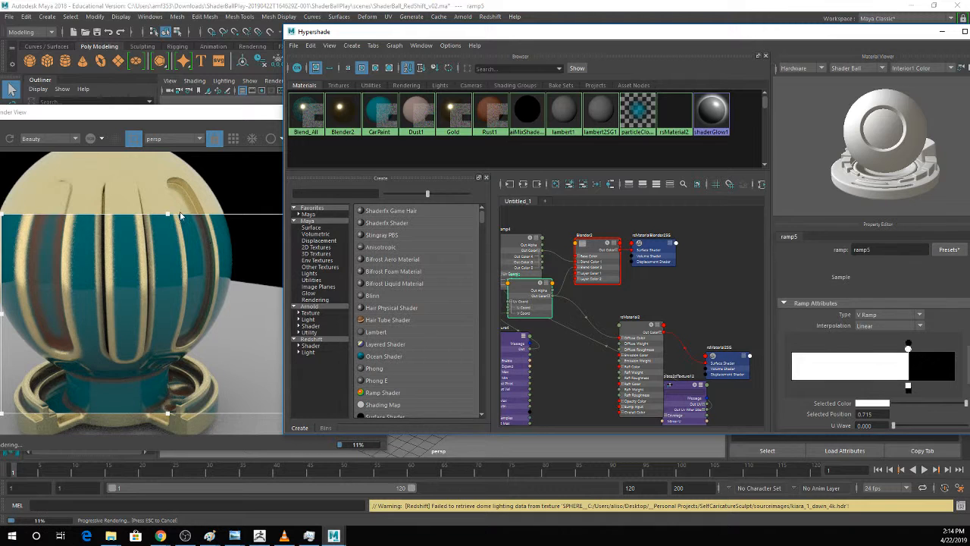
Extend the render region upward over the whole ball, then stop the progressive render and reposition the render view.
{"action": "left_click_drag", "start_coordinate": [168, 217], "coordinate": [168, 154]}
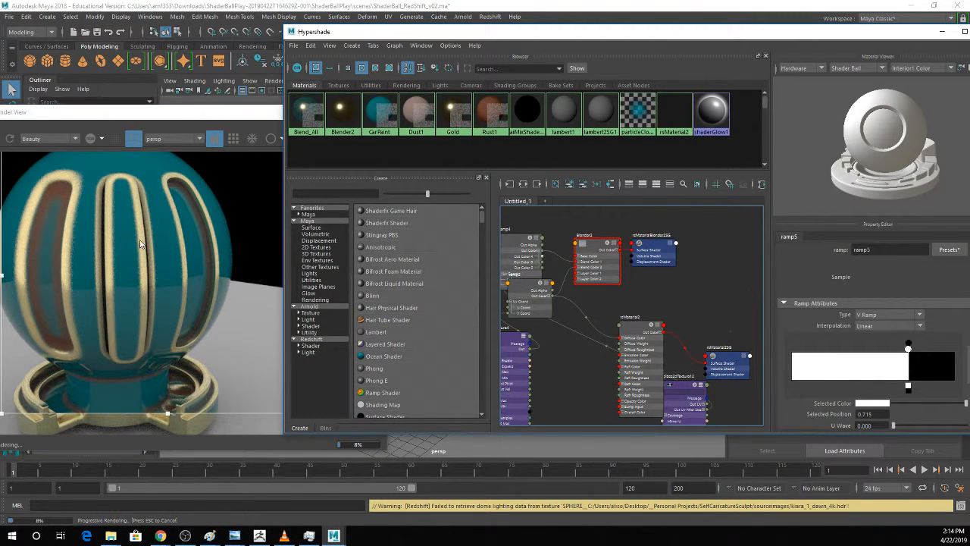
{"action": "left_click_drag", "start_coordinate": [136, 111], "coordinate": [417, 111]}
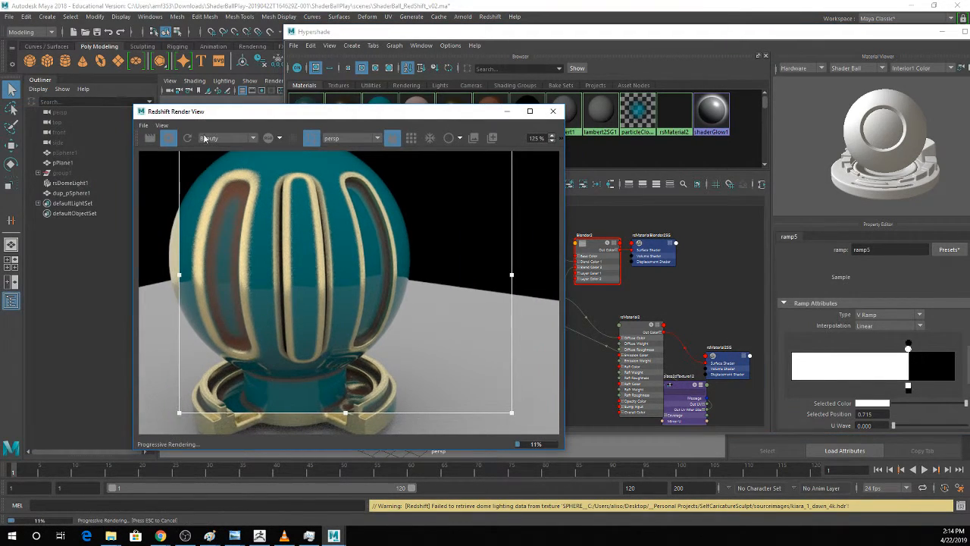
{"action": "left_click", "coordinate": [168, 137]}
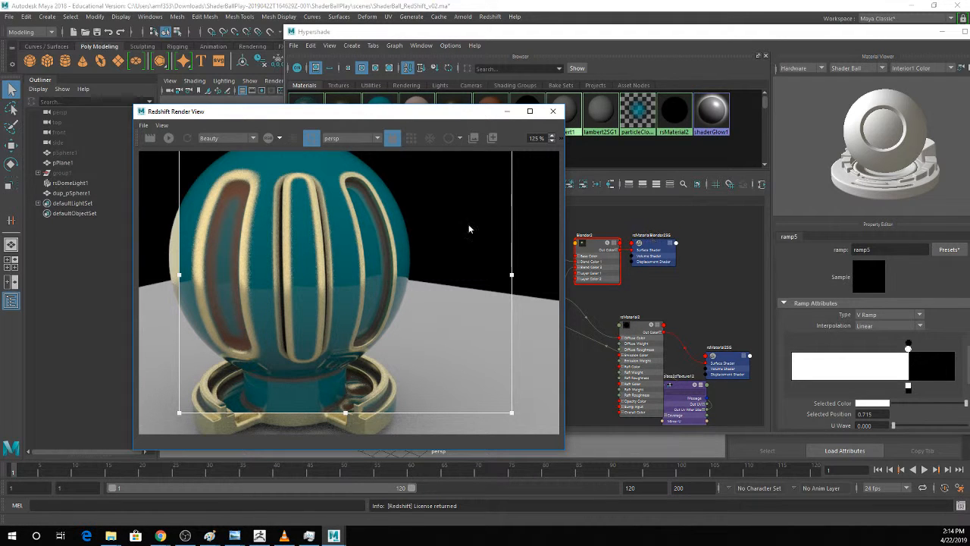
{"action": "left_click_drag", "start_coordinate": [349, 114], "coordinate": [231, 100]}
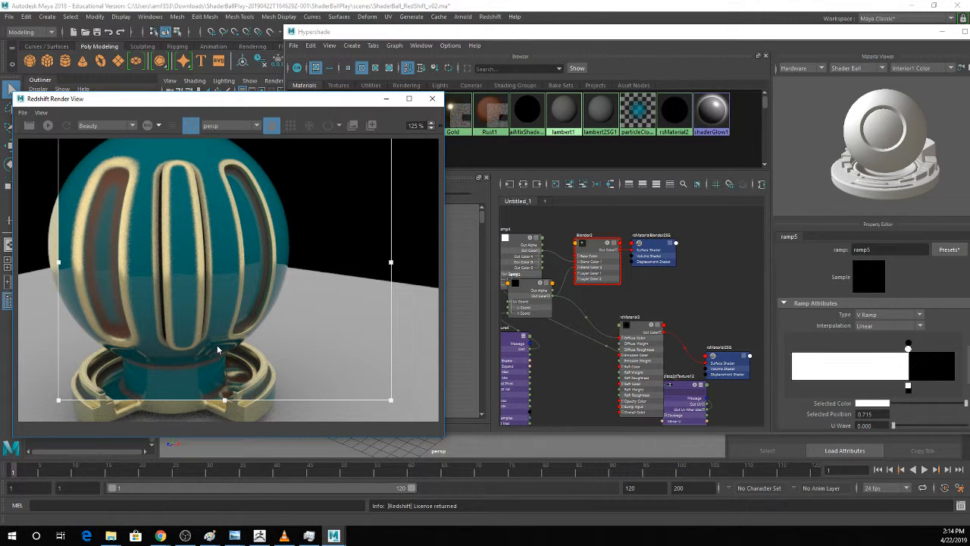
Review the layer settings of Blender2 and bring the CarPaint material into the node graph.
{"action": "left_click", "coordinate": [595, 249]}
{"action": "scroll", "coordinate": [848, 386], "scroll_direction": "down", "scroll_amount": 5}
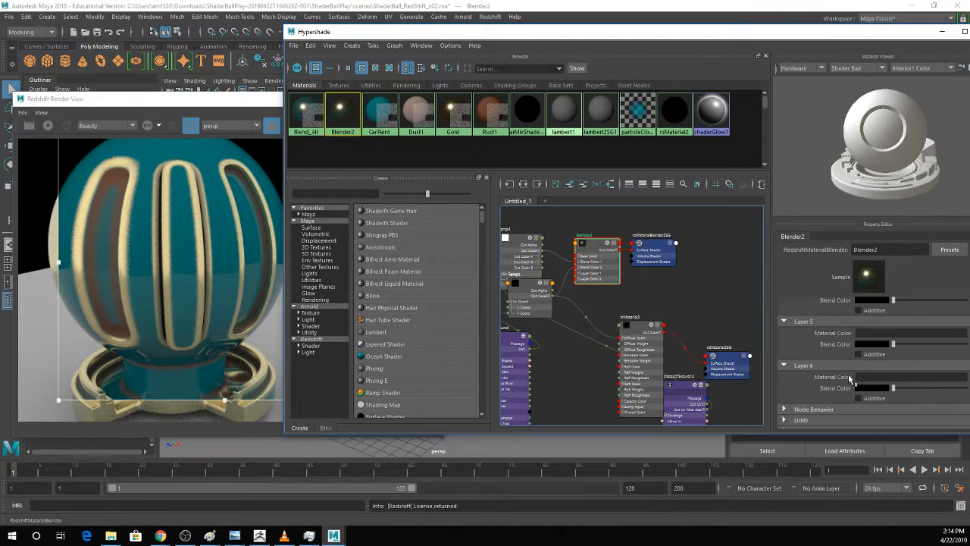
{"action": "scroll", "coordinate": [849, 386], "scroll_direction": "up", "scroll_amount": 3}
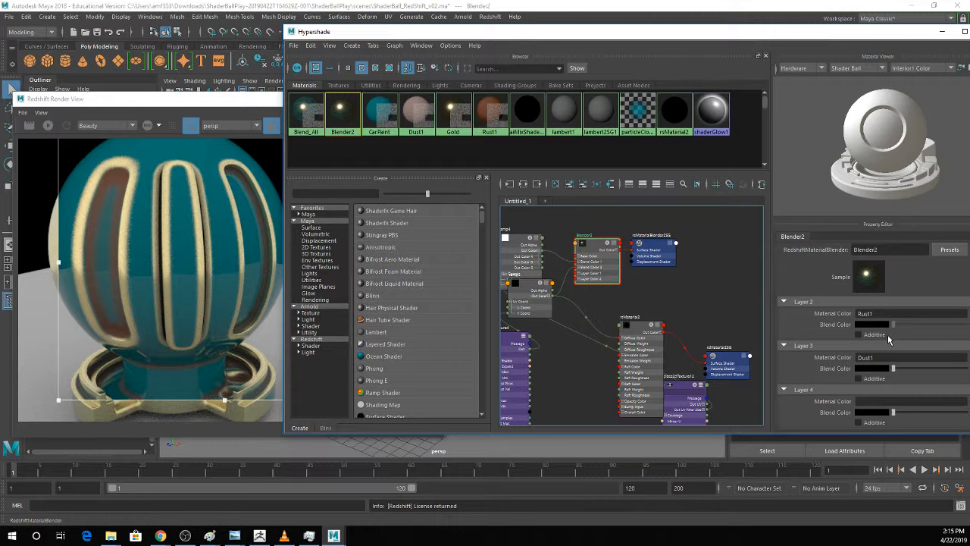
{"action": "scroll", "coordinate": [889, 341], "scroll_direction": "up", "scroll_amount": 2}
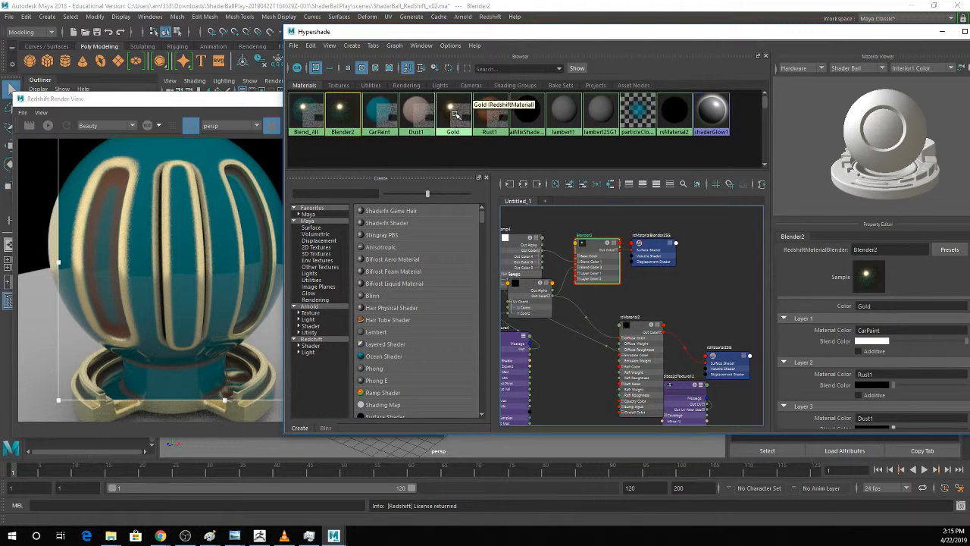
{"action": "middle_click_drag", "start_coordinate": [454, 113], "coordinate": [478, 118]}
{"action": "left_click", "coordinate": [416, 128]}
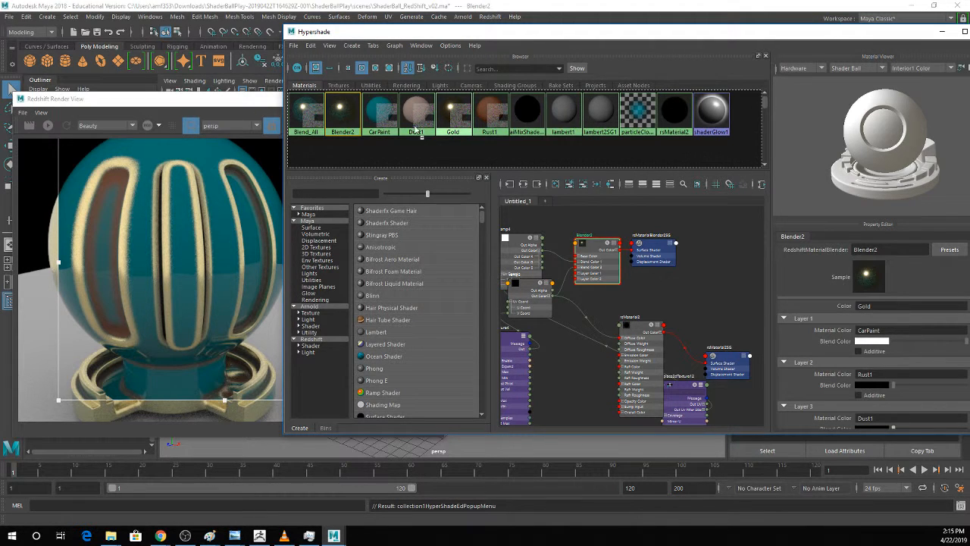
{"action": "right_click", "coordinate": [397, 120]}
{"action": "left_click", "coordinate": [375, 110]}
{"action": "middle_click_drag", "start_coordinate": [380, 110], "coordinate": [797, 383]}
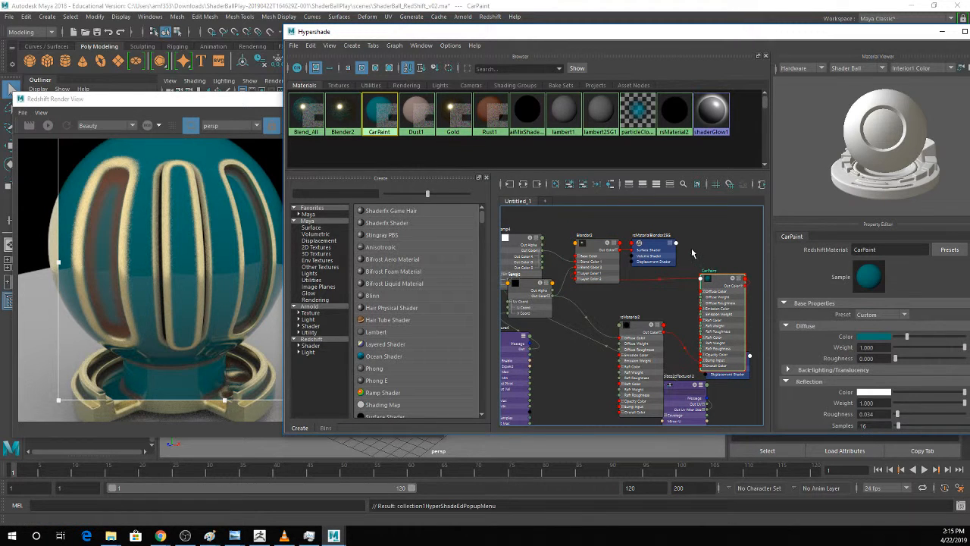
Assign CarPaint as the Layer 4 Material Color of Blender2.
{"action": "left_click", "coordinate": [598, 247]}
{"action": "scroll", "coordinate": [889, 347], "scroll_direction": "down", "scroll_amount": 1}
{"action": "scroll", "coordinate": [890, 347], "scroll_direction": "down", "scroll_amount": 2}
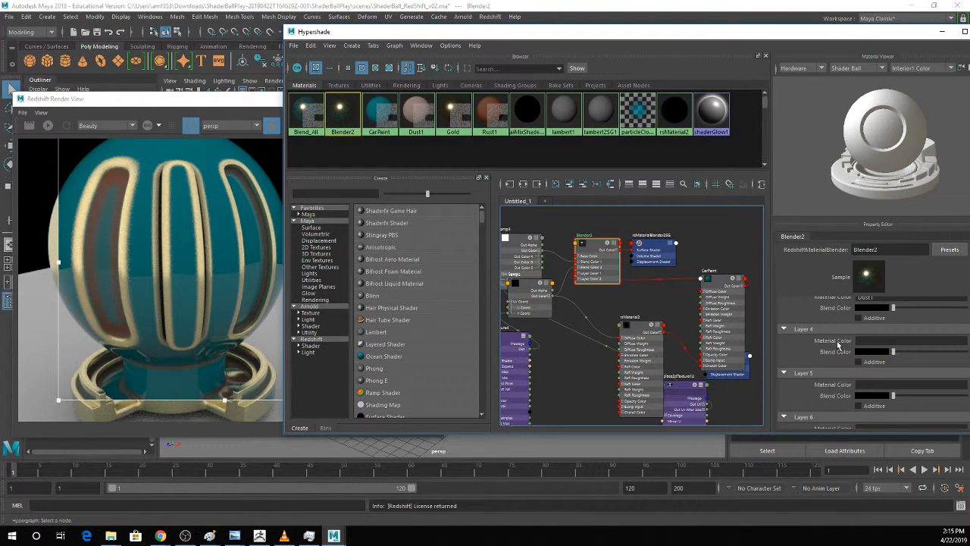
{"action": "middle_click_drag", "start_coordinate": [381, 128], "coordinate": [830, 341]}
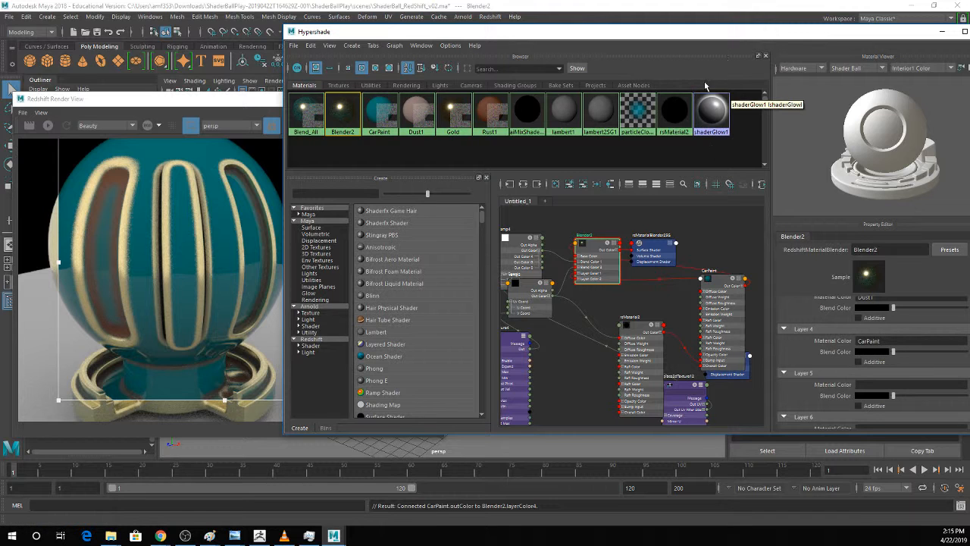
Map Blender2's Layer 4 Blend Color with a new File texture node and display its attributes.
{"action": "middle_click_drag", "start_coordinate": [729, 346], "coordinate": [640, 350], "text": "alt"}
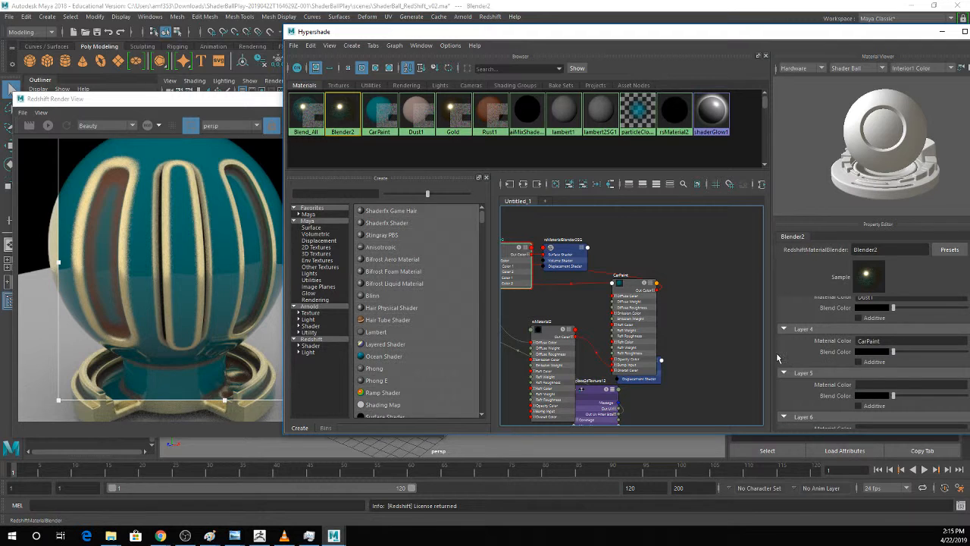
{"action": "left_click_drag", "start_coordinate": [703, 41], "coordinate": [581, 53]}
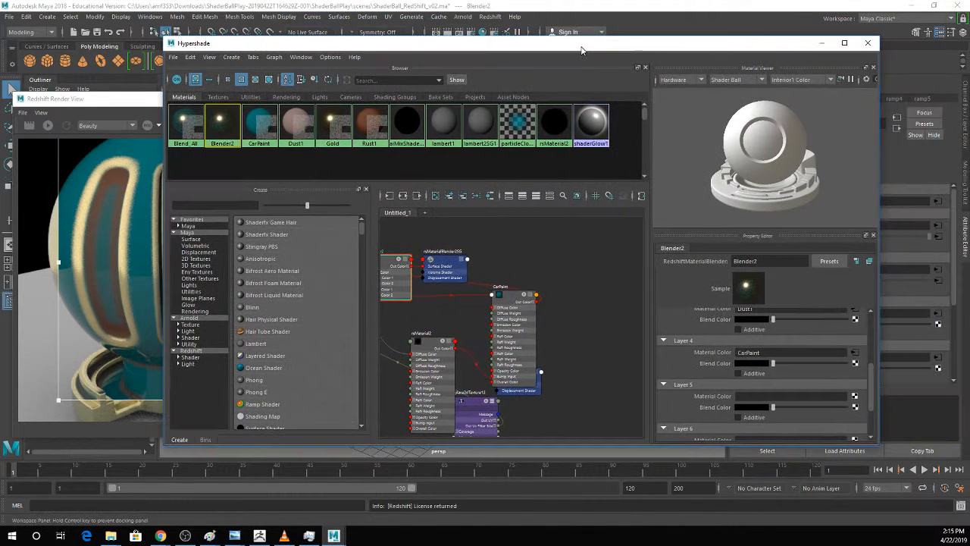
{"action": "left_click", "coordinate": [854, 363]}
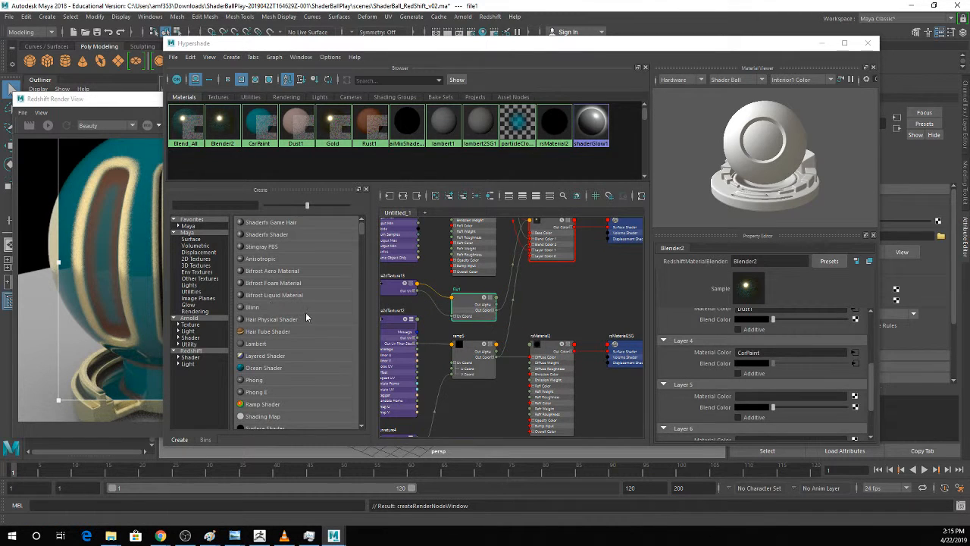
{"action": "left_click", "coordinate": [855, 363]}
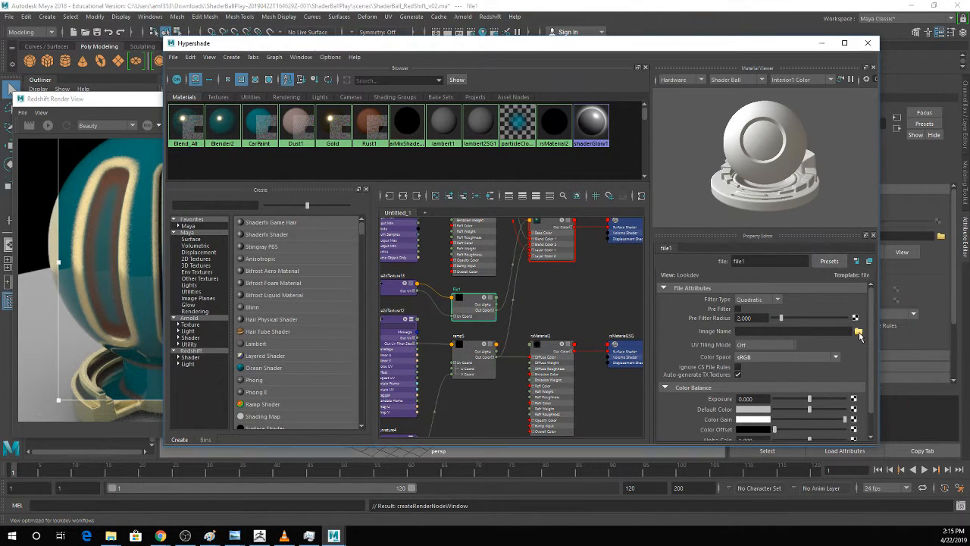
Load scratchTexture.jpg as the image of the file1 texture and start the progressive render.
{"action": "left_click", "coordinate": [858, 332]}
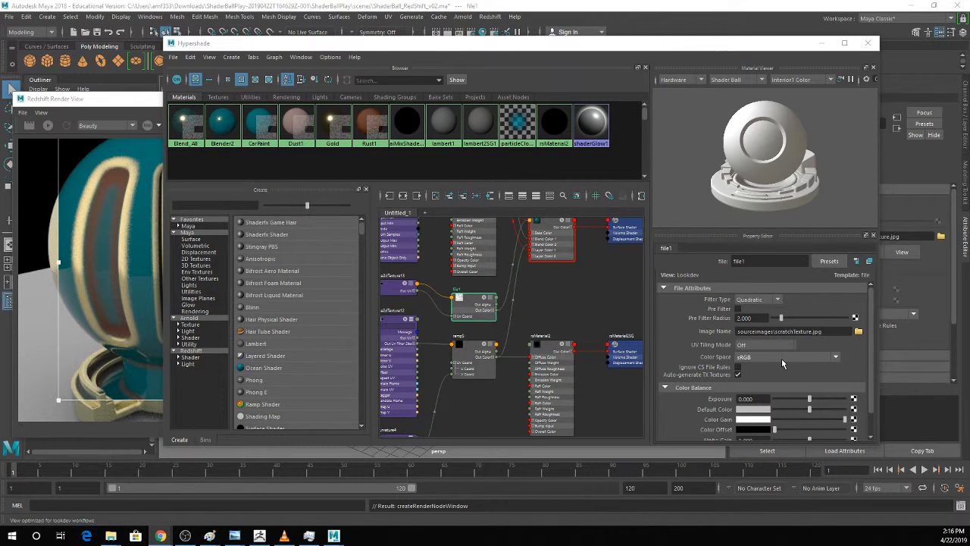
{"action": "left_click", "coordinate": [47, 126]}
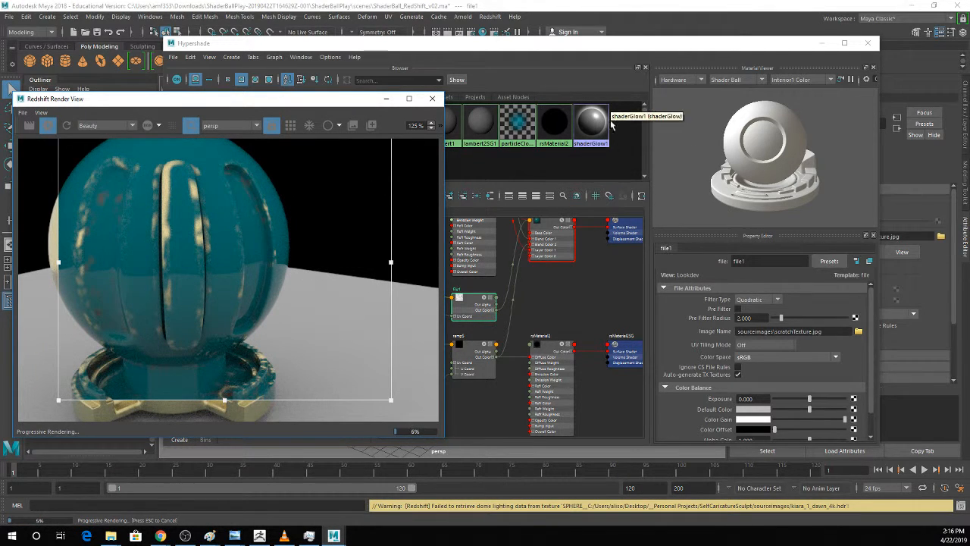
Try the Alpha Is Luminance option on the file1 texture, switching it on and back off.
{"action": "left_click", "coordinate": [758, 39]}
{"action": "scroll", "coordinate": [798, 326], "scroll_direction": "down", "scroll_amount": 1}
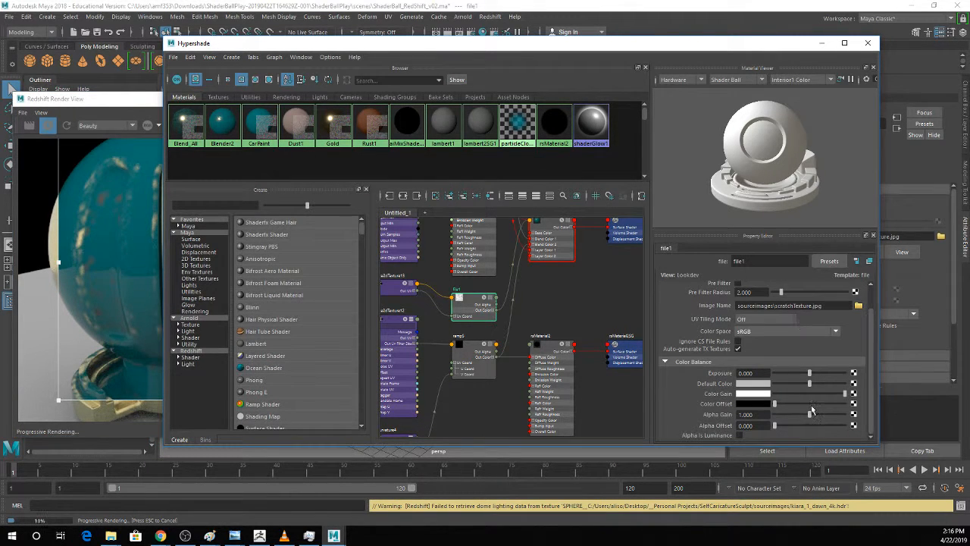
{"action": "left_click", "coordinate": [740, 435]}
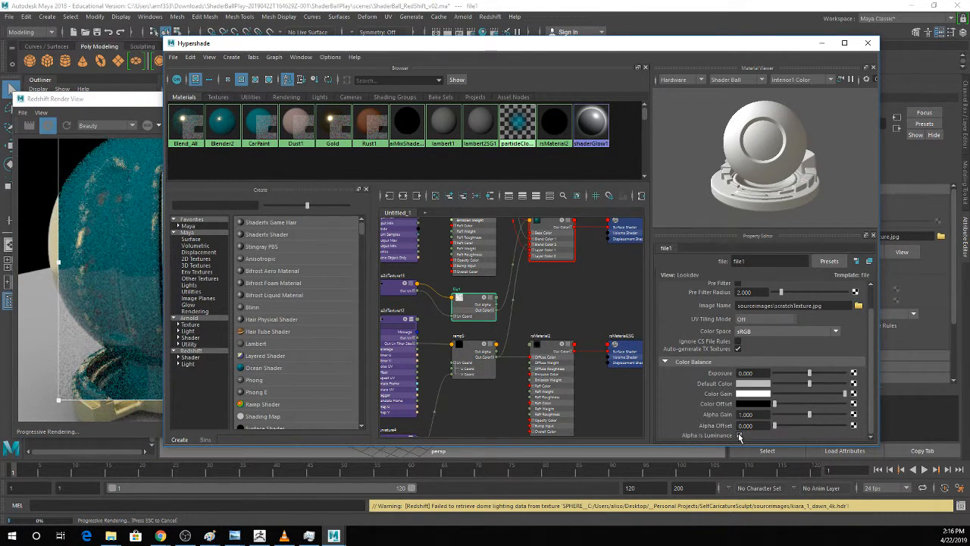
{"action": "left_click", "coordinate": [741, 435]}
{"action": "scroll", "coordinate": [807, 344], "scroll_direction": "up", "scroll_amount": 1}
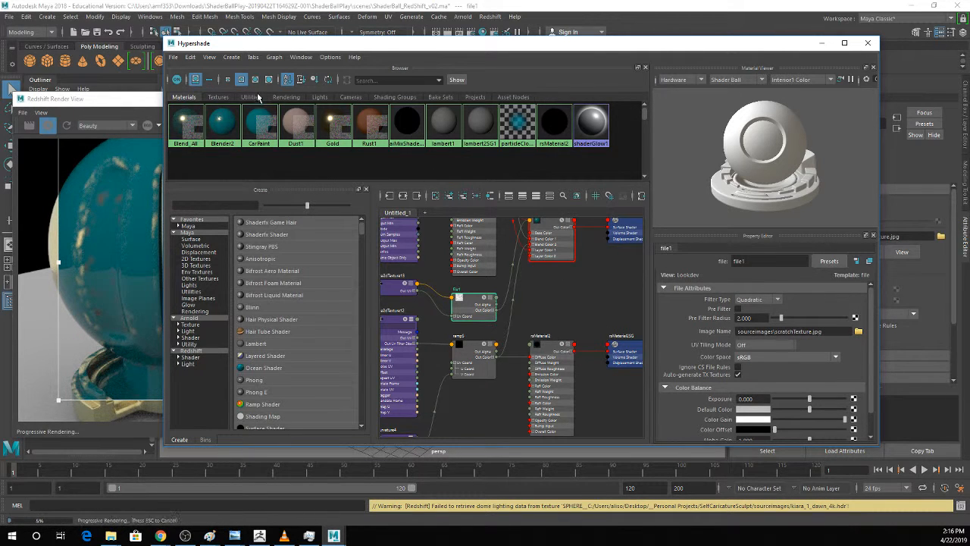
Graph the file1 texture network, set its 2D placement Repeat UV to 3 by 3, and uncover the render.
{"action": "left_click", "coordinate": [218, 97]}
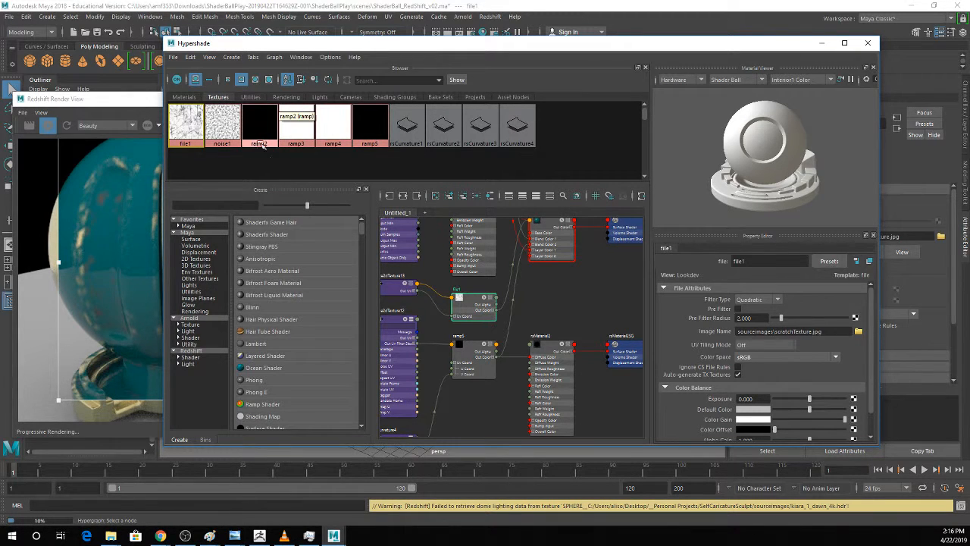
{"action": "left_click", "coordinate": [402, 196]}
{"action": "left_click", "coordinate": [429, 314]}
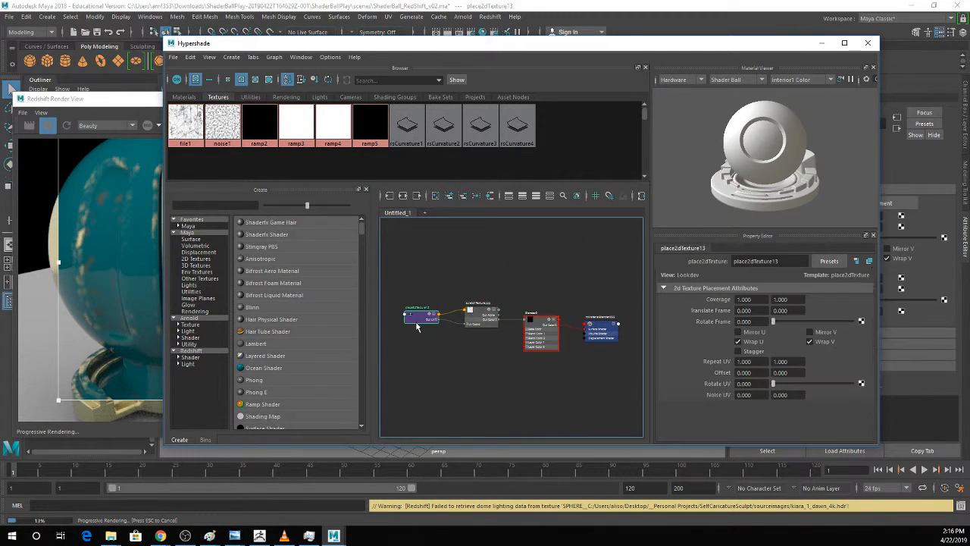
{"action": "left_click_drag", "start_coordinate": [757, 361], "coordinate": [672, 362]}
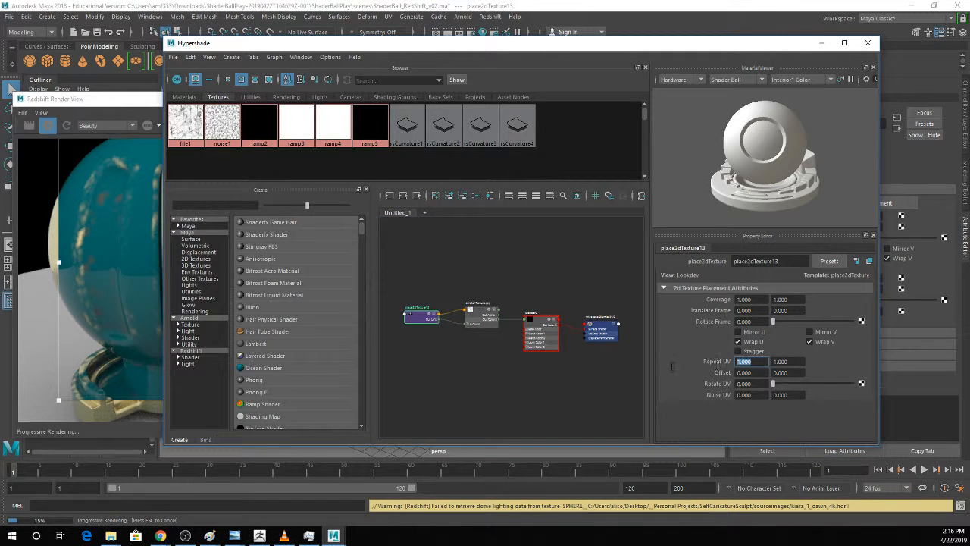
{"action": "type", "text": "3"}
{"action": "key", "text": "Tab"}
{"action": "type", "text": "3"}
{"action": "key", "text": "Tab"}
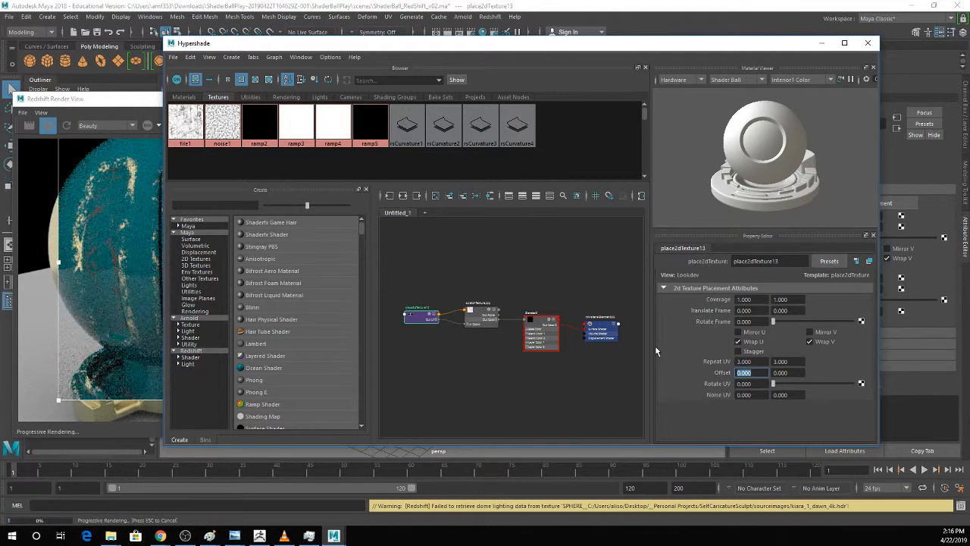
{"action": "left_click_drag", "start_coordinate": [399, 44], "coordinate": [555, 54]}
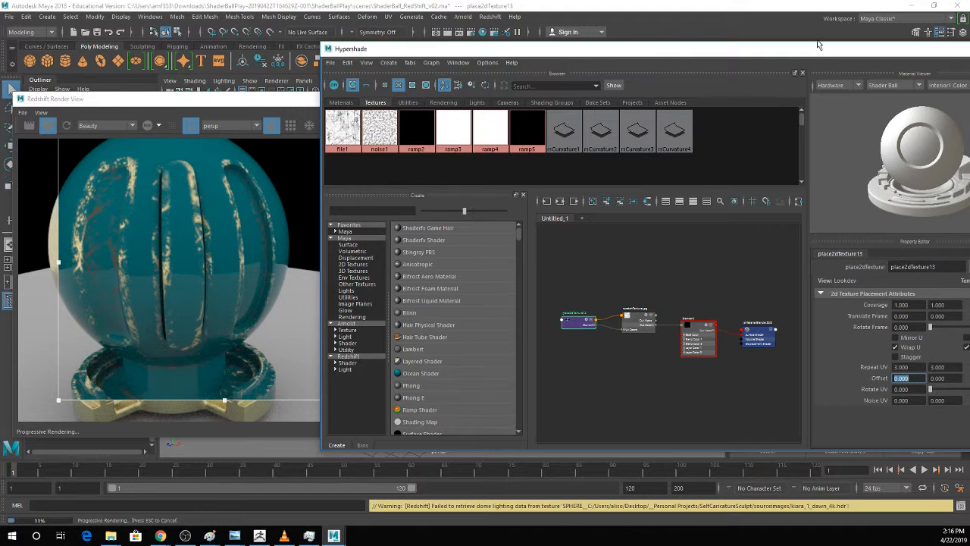
{"action": "left_click_drag", "start_coordinate": [817, 44], "coordinate": [764, 41]}
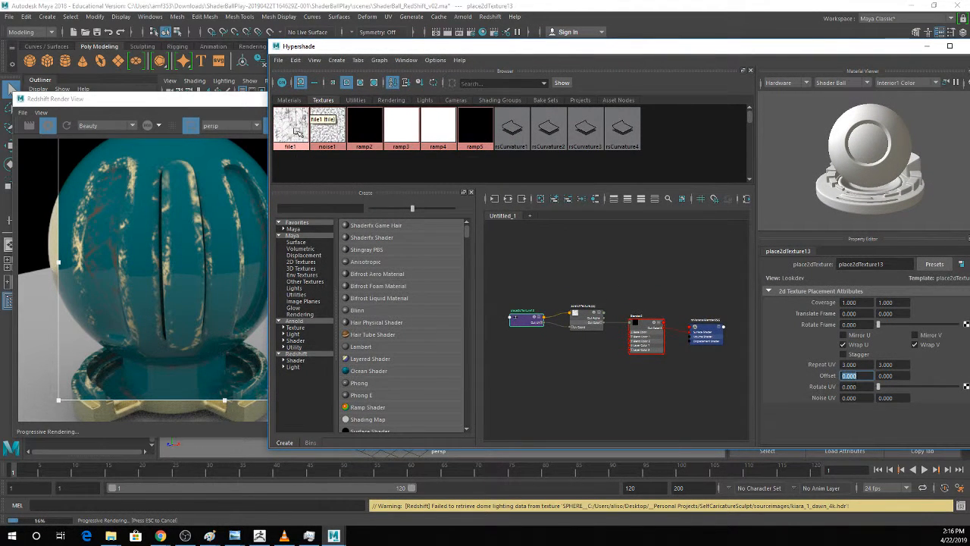
Graph the Blend_All material network and display its base and layer settings.
{"action": "left_click", "coordinate": [291, 100]}
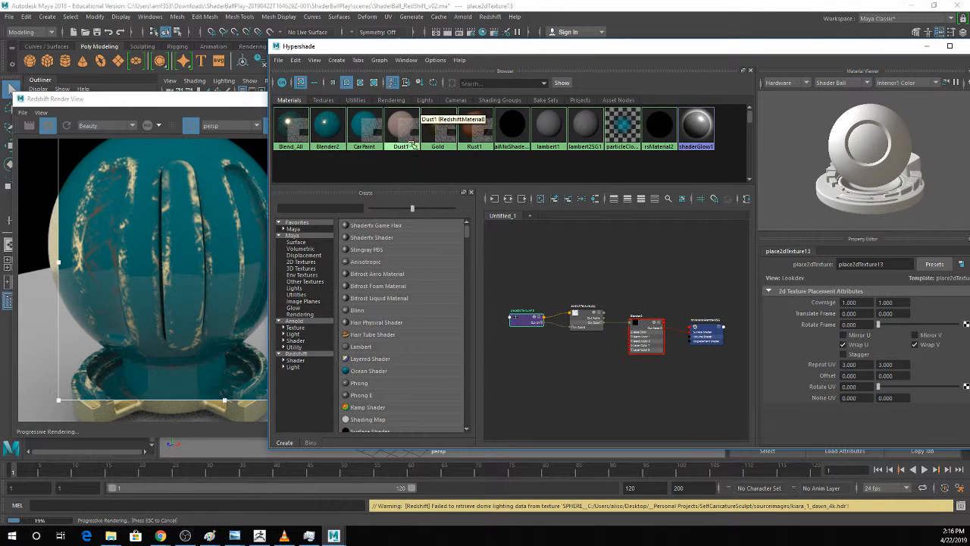
{"action": "left_click", "coordinate": [292, 128]}
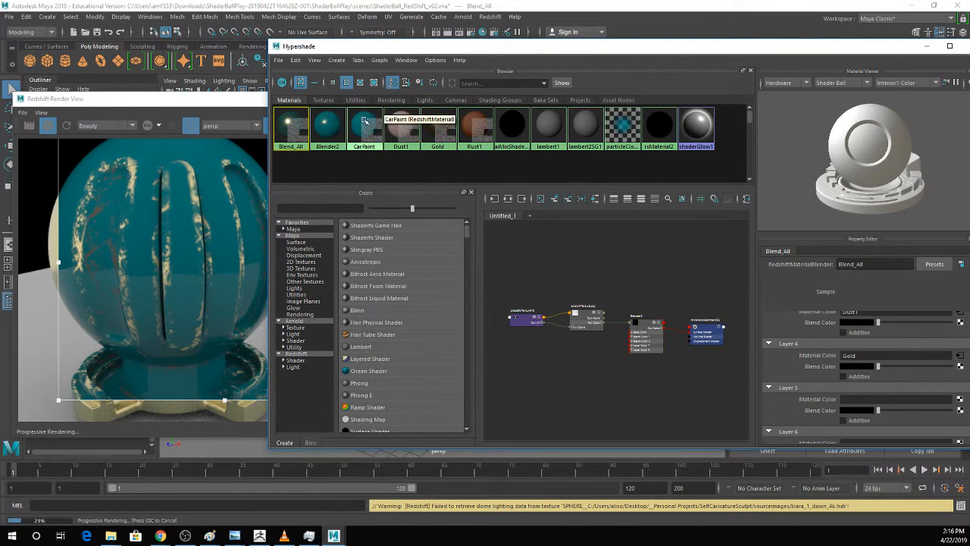
{"action": "left_click", "coordinate": [507, 200]}
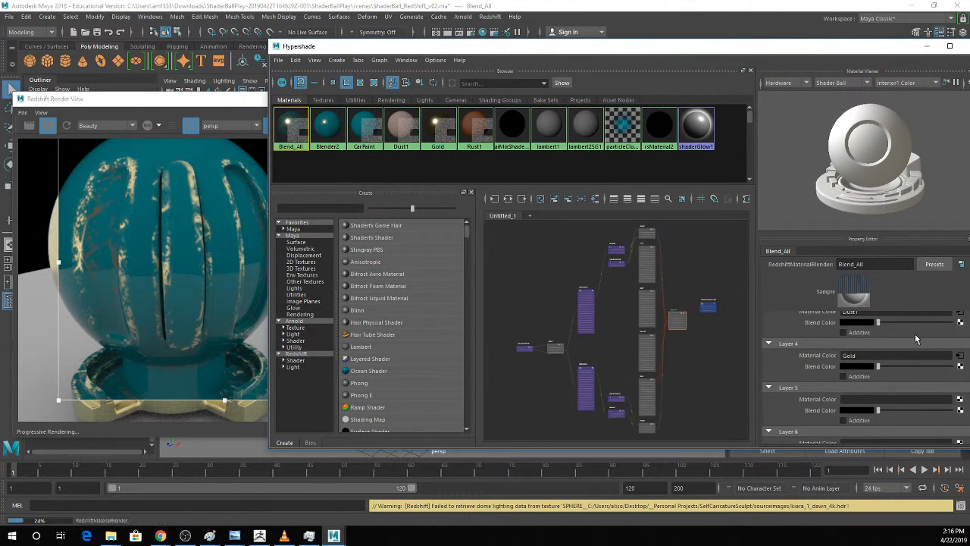
{"action": "scroll", "coordinate": [915, 333], "scroll_direction": "up", "scroll_amount": 3}
{"action": "left_click_drag", "start_coordinate": [709, 52], "coordinate": [668, 44]}
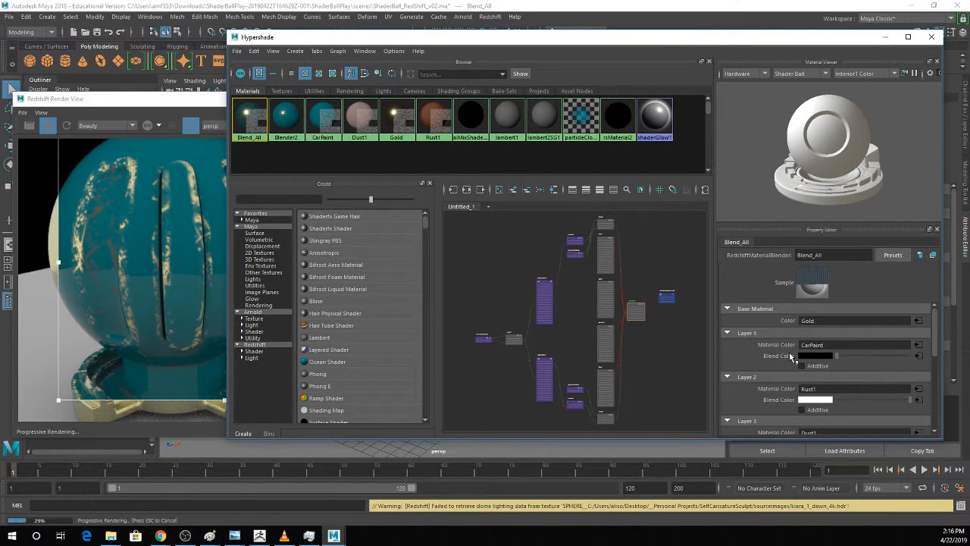
Assign CarPaint as the Layer 4 Material Color of Blend_All.
{"action": "scroll", "coordinate": [793, 354], "scroll_direction": "down", "scroll_amount": 2}
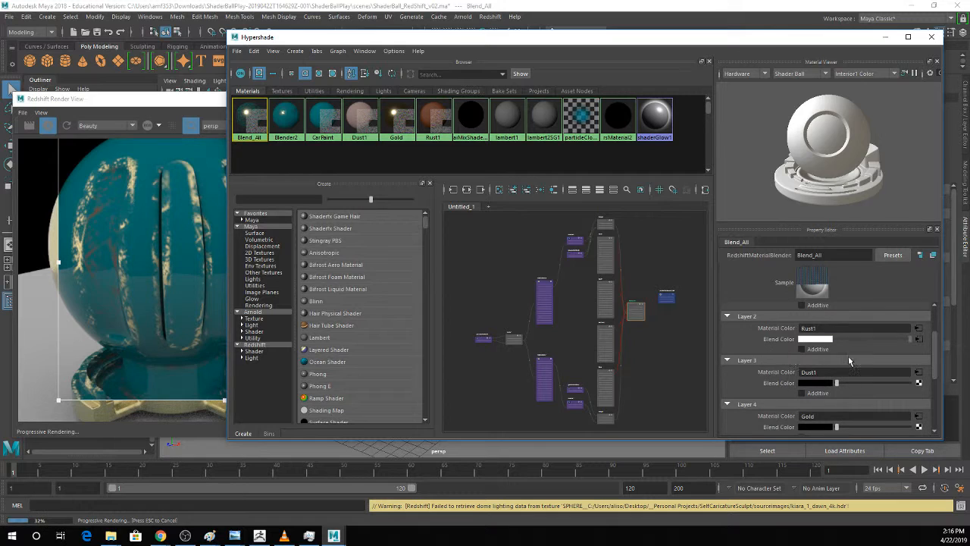
{"action": "scroll", "coordinate": [848, 358], "scroll_direction": "down", "scroll_amount": 2}
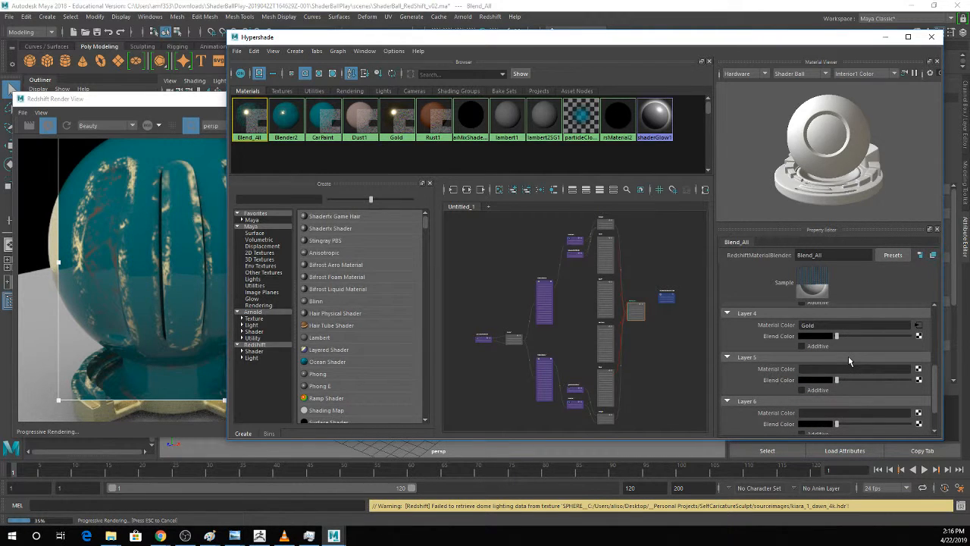
{"action": "scroll", "coordinate": [848, 357], "scroll_direction": "up", "scroll_amount": 1}
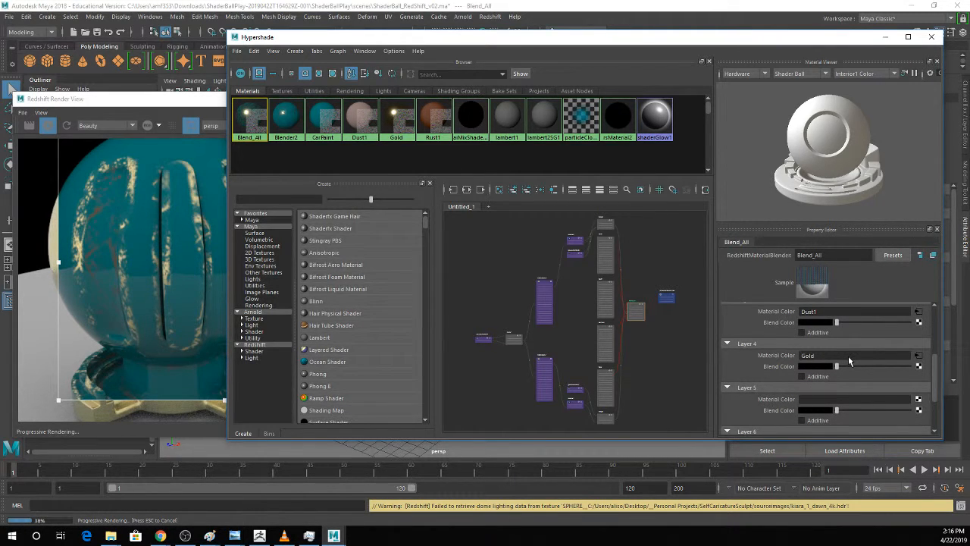
{"action": "scroll", "coordinate": [848, 361], "scroll_direction": "up", "scroll_amount": 1}
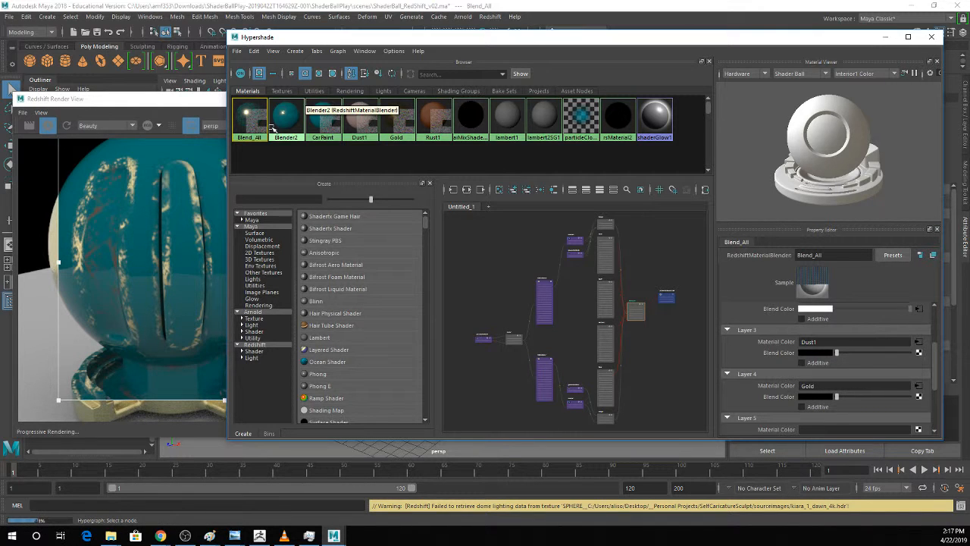
{"action": "middle_click_drag", "start_coordinate": [316, 117], "coordinate": [789, 389]}
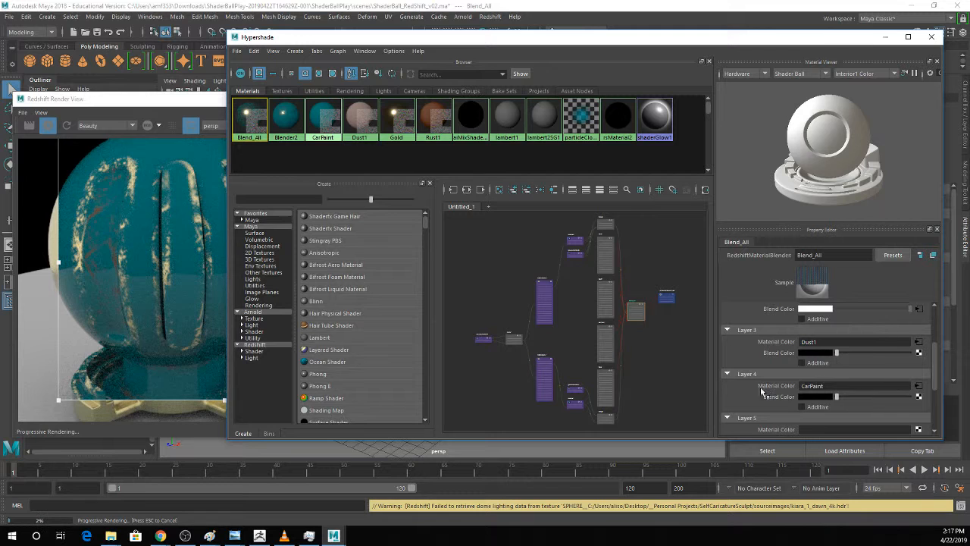
Replace the ramp on Blend_All's Layer 1 Blend Color with the file1 texture.
{"action": "scroll", "coordinate": [888, 391], "scroll_direction": "up", "scroll_amount": 5}
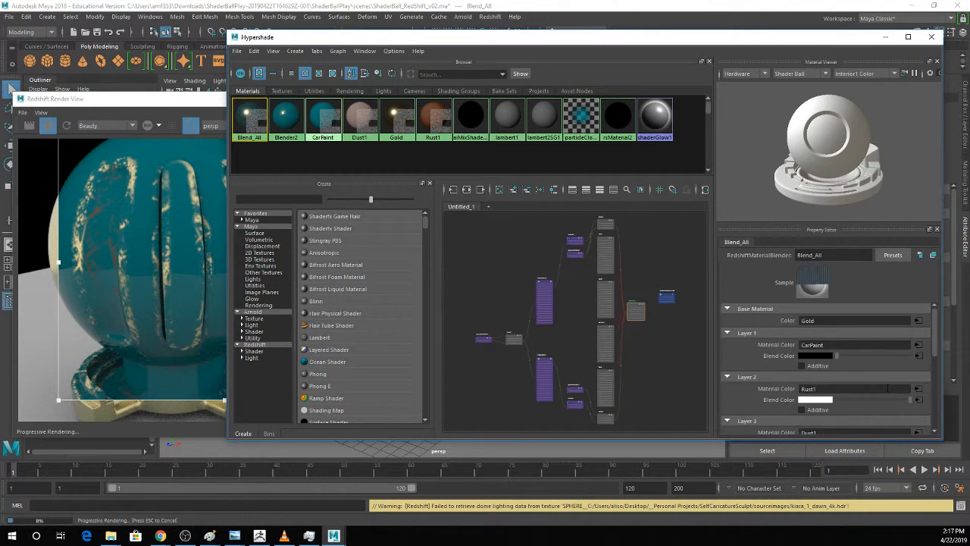
{"action": "left_click", "coordinate": [918, 356]}
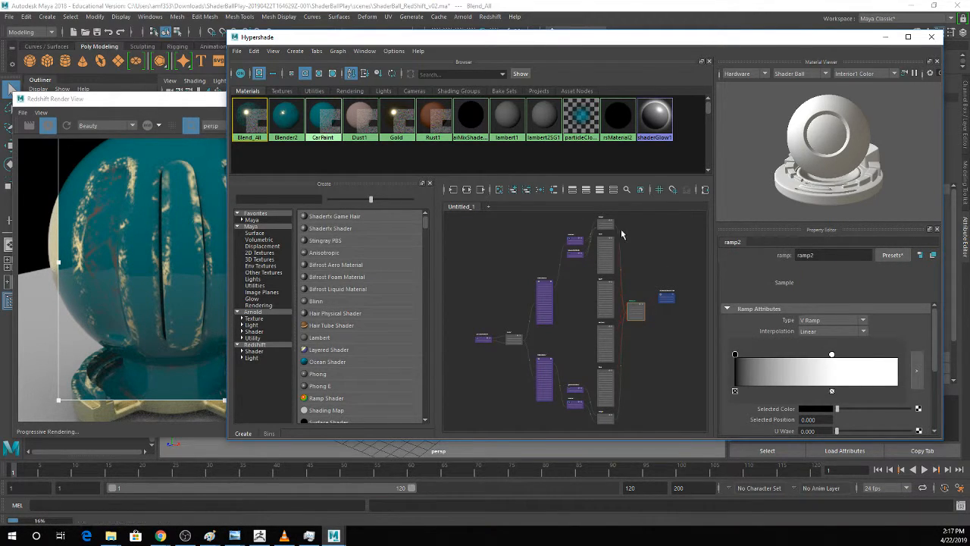
{"action": "scroll", "coordinate": [640, 306], "scroll_direction": "up", "scroll_amount": 3}
{"action": "left_click", "coordinate": [638, 315]}
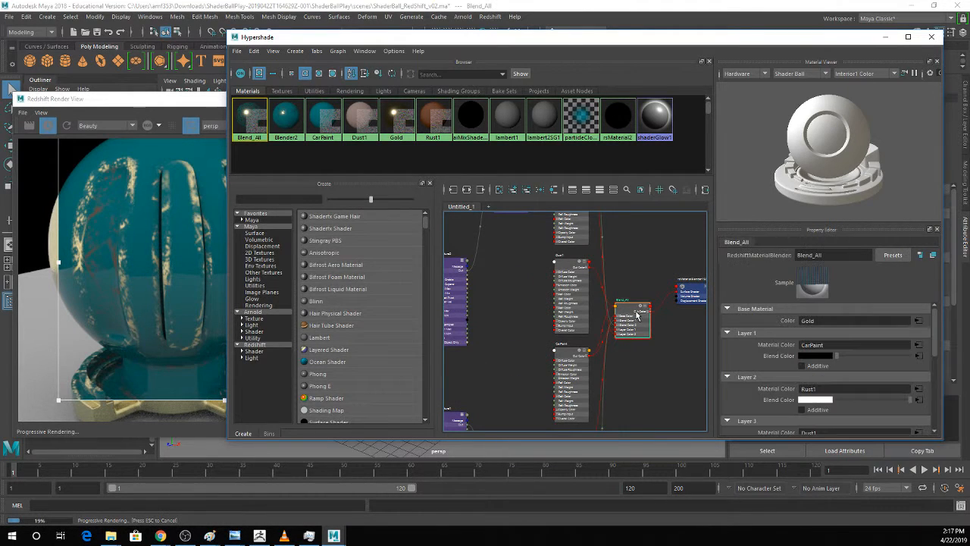
{"action": "right_click", "coordinate": [788, 356]}
{"action": "left_click", "coordinate": [822, 383]}
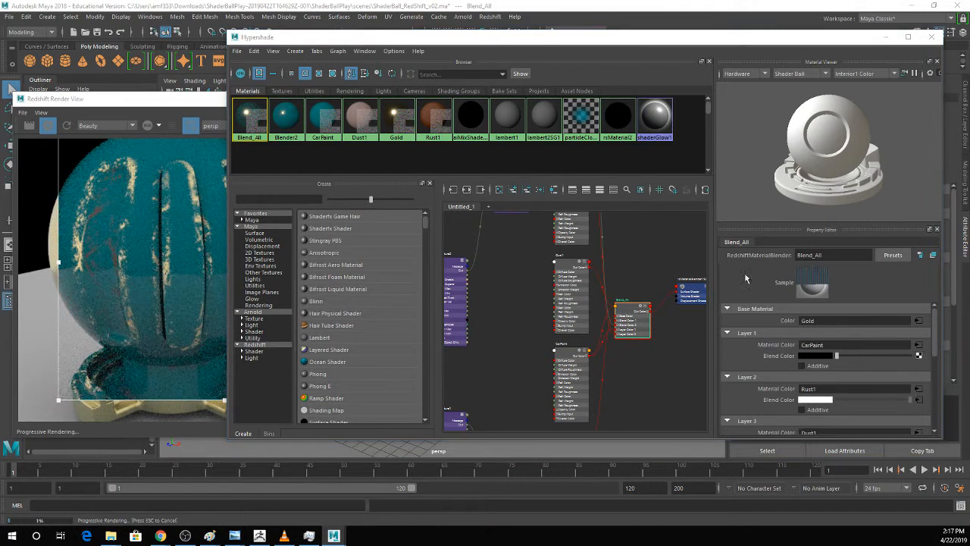
{"action": "left_click", "coordinate": [278, 92]}
{"action": "middle_click_drag", "start_coordinate": [248, 114], "coordinate": [791, 357]}
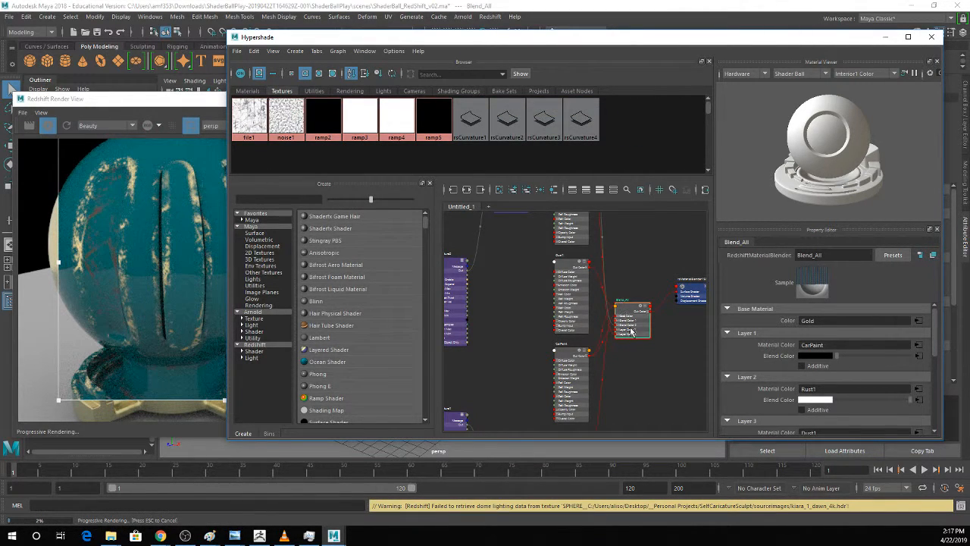
Adjust Layer 4's Blend Color on Blend_All and break the layer's Material Color connection.
{"action": "scroll", "coordinate": [873, 309], "scroll_direction": "down", "scroll_amount": 5}
{"action": "scroll", "coordinate": [873, 306], "scroll_direction": "up", "scroll_amount": 1}
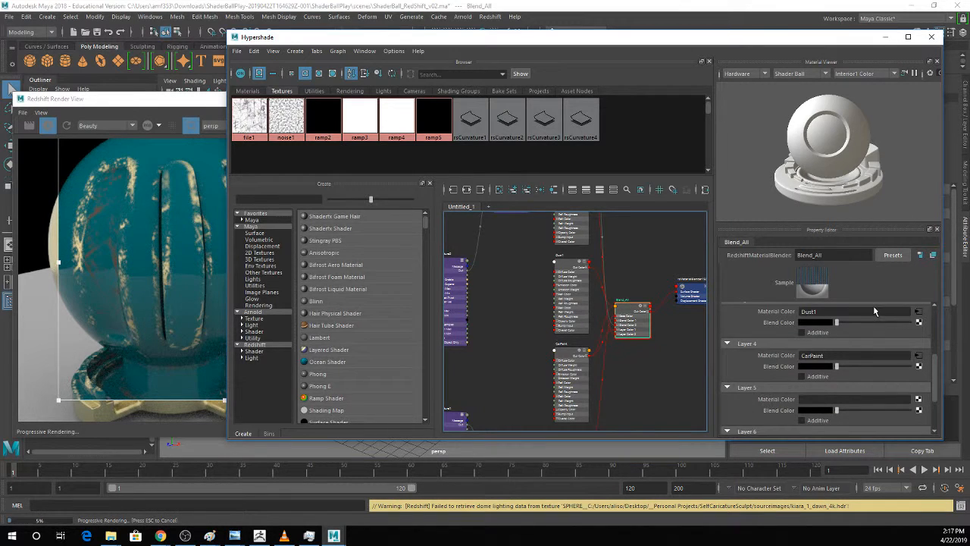
{"action": "left_click_drag", "start_coordinate": [836, 367], "coordinate": [813, 359]}
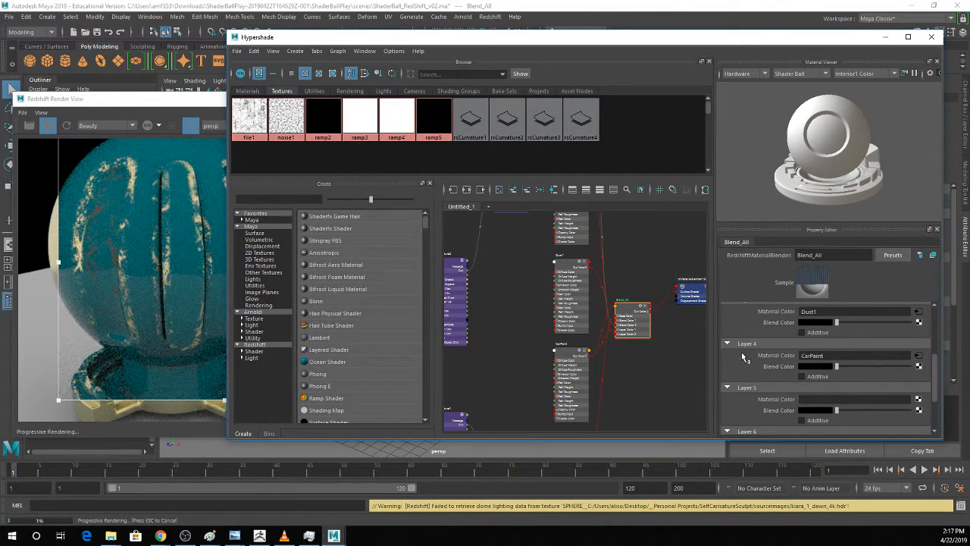
{"action": "right_click", "coordinate": [775, 362]}
{"action": "left_click", "coordinate": [829, 367]}
{"action": "scroll", "coordinate": [833, 364], "scroll_direction": "up", "scroll_amount": 3}
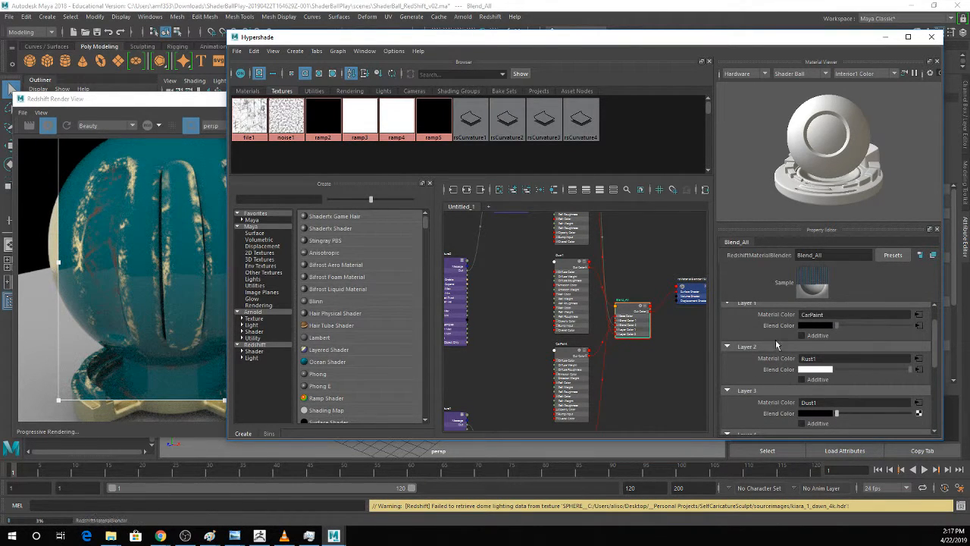
{"action": "scroll", "coordinate": [872, 353], "scroll_direction": "up", "scroll_amount": 1}
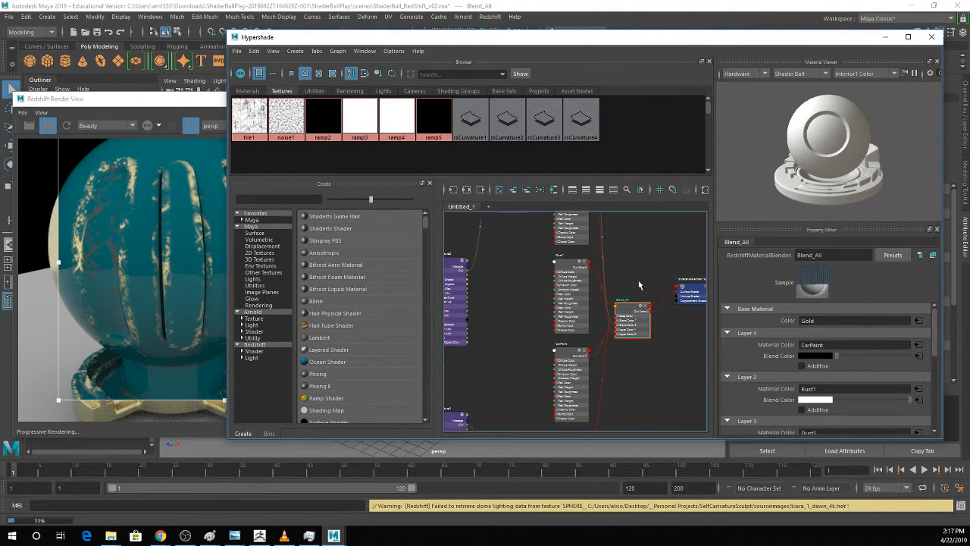
{"action": "middle_click_drag", "start_coordinate": [638, 282], "coordinate": [680, 367], "text": "alt"}
{"action": "scroll", "coordinate": [667, 378], "scroll_direction": "up", "scroll_amount": 5}
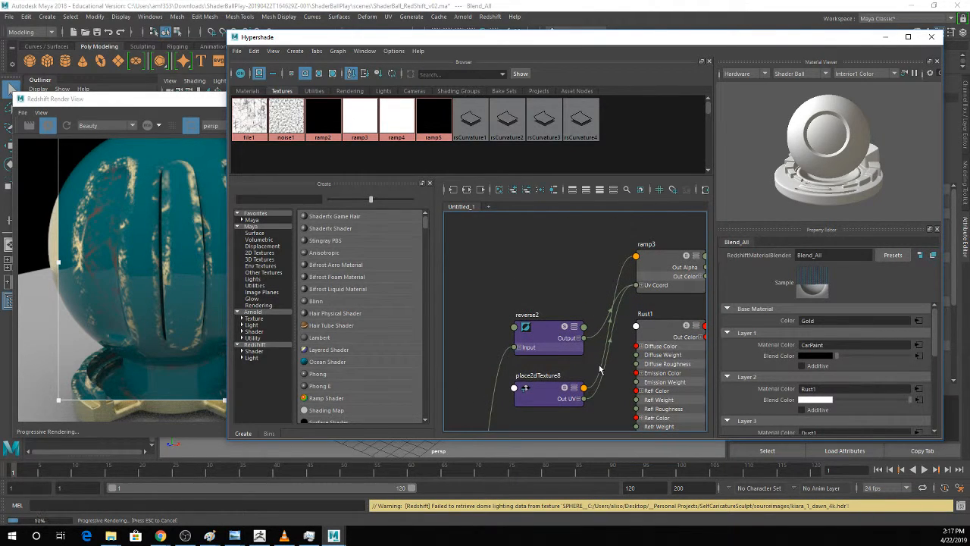
{"action": "scroll", "coordinate": [599, 369], "scroll_direction": "down", "scroll_amount": 3}
{"action": "middle_click_drag", "start_coordinate": [579, 400], "coordinate": [582, 314], "text": "alt"}
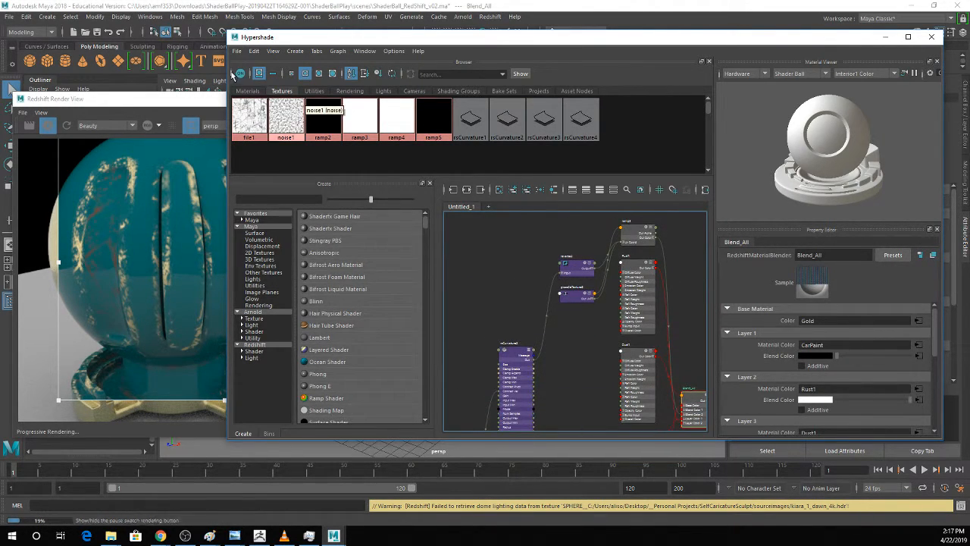
Assign the aiMixShader7SG1 material to the shader ball in the viewport and select the ball's geometry.
{"action": "left_click", "coordinate": [247, 90]}
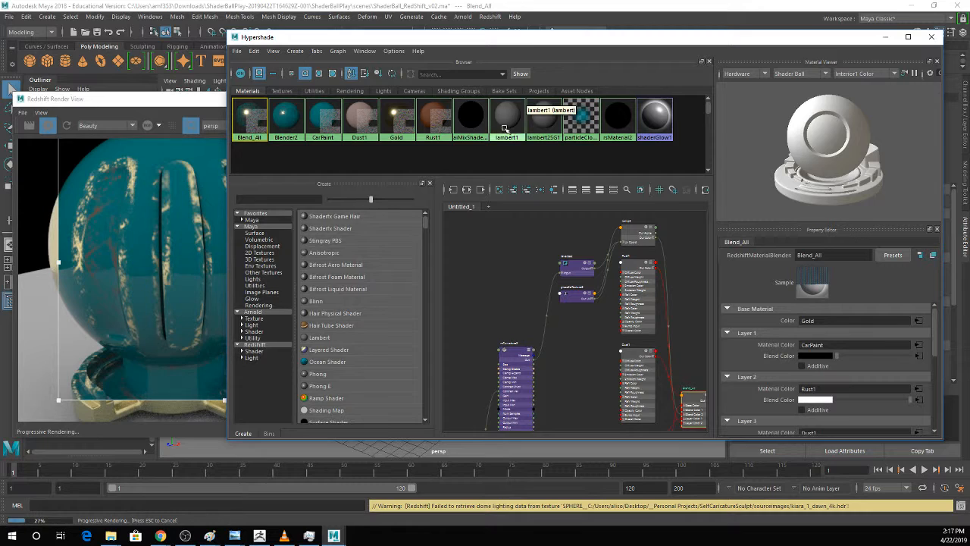
{"action": "left_click", "coordinate": [479, 117]}
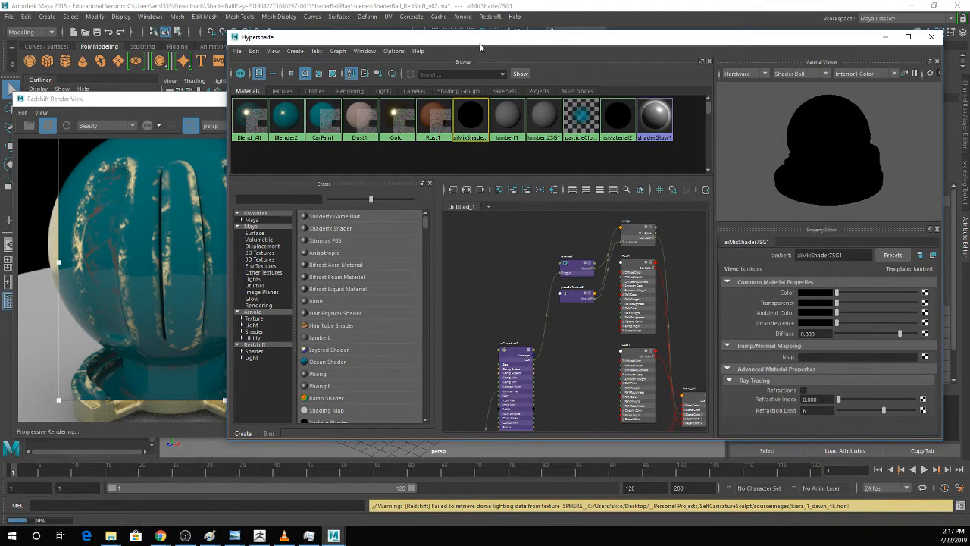
{"action": "left_click_drag", "start_coordinate": [483, 38], "coordinate": [740, 79]}
{"action": "middle_click_drag", "start_coordinate": [712, 159], "coordinate": [456, 238]}
{"action": "left_click_drag", "start_coordinate": [647, 81], "coordinate": [626, 81]}
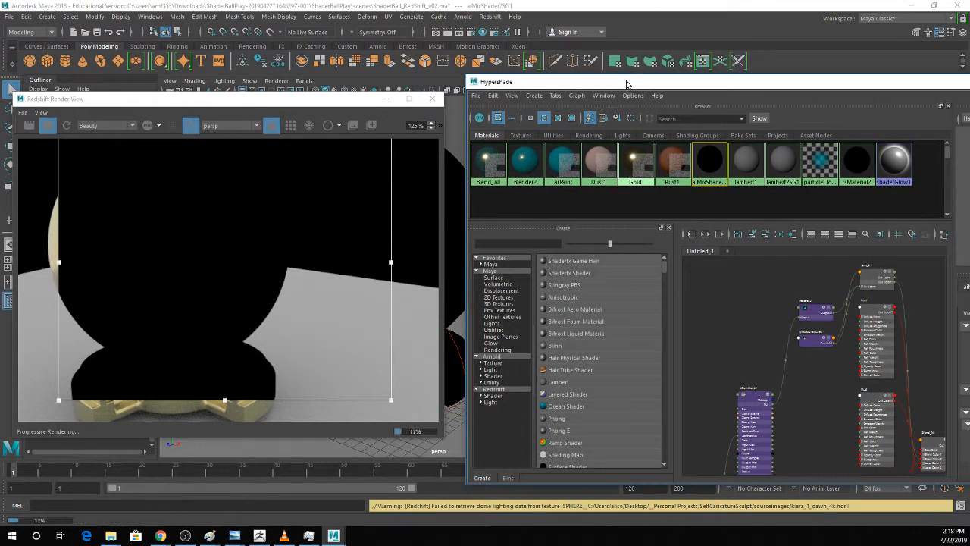
{"action": "left_click", "coordinate": [455, 250]}
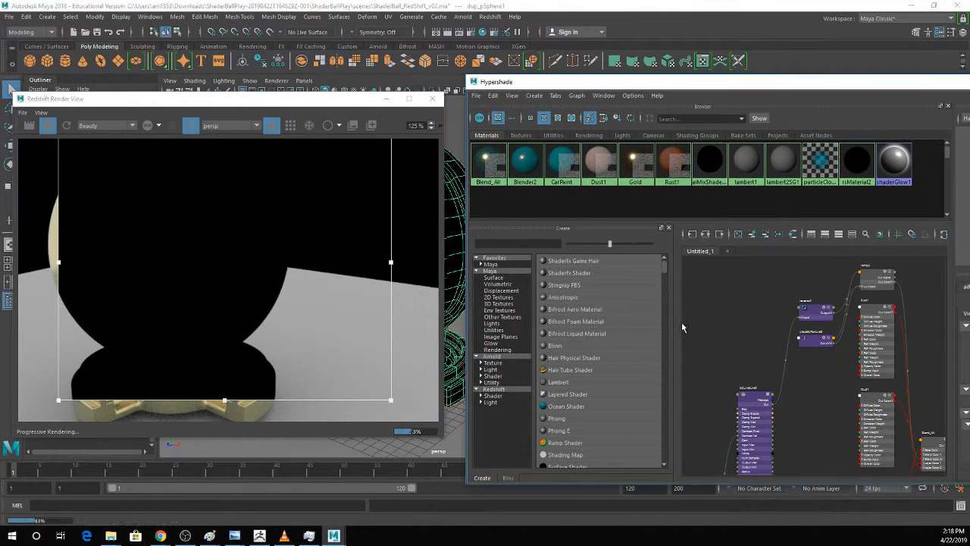
Assign the Blend_All material to the shader ball in the viewport.
{"action": "middle_click_drag", "start_coordinate": [681, 321], "coordinate": [548, 283], "text": "alt"}
{"action": "left_click_drag", "start_coordinate": [704, 85], "coordinate": [441, 69]}
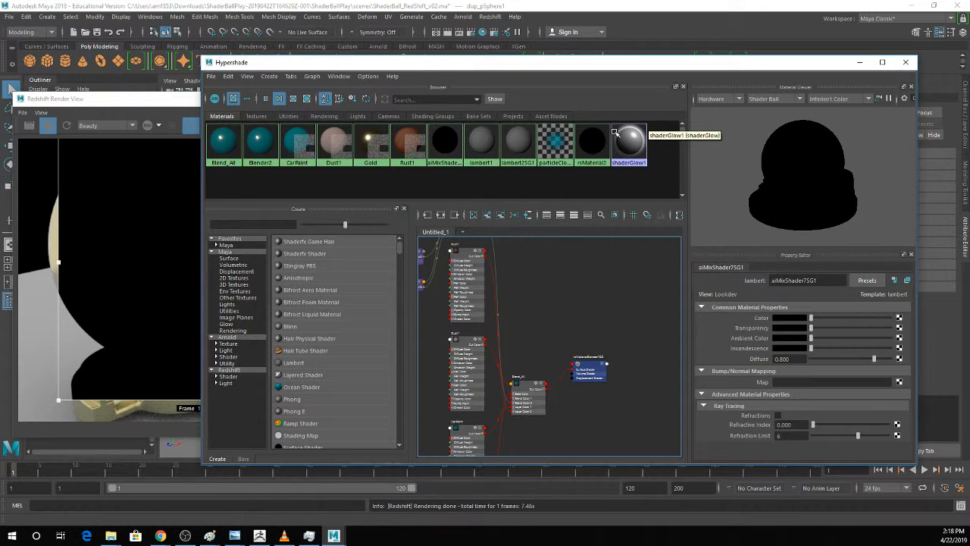
{"action": "left_click", "coordinate": [250, 146]}
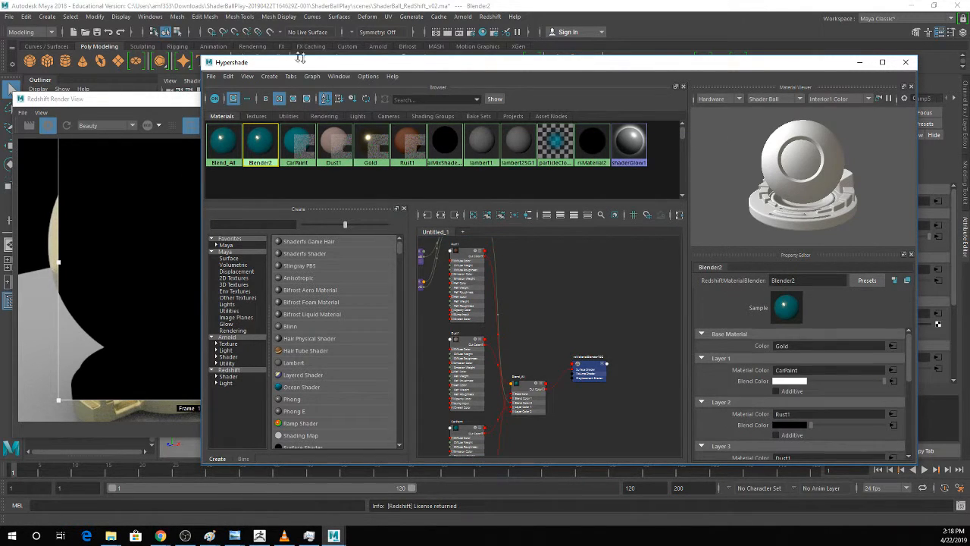
{"action": "left_click_drag", "start_coordinate": [498, 63], "coordinate": [778, 74]}
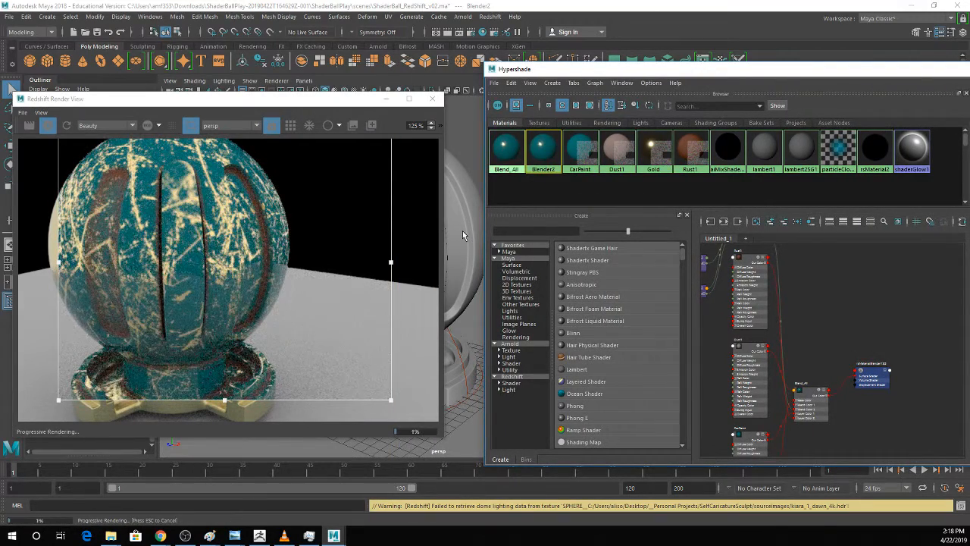
Delete the Blender2 material from the scene.
{"action": "left_click", "coordinate": [505, 149]}
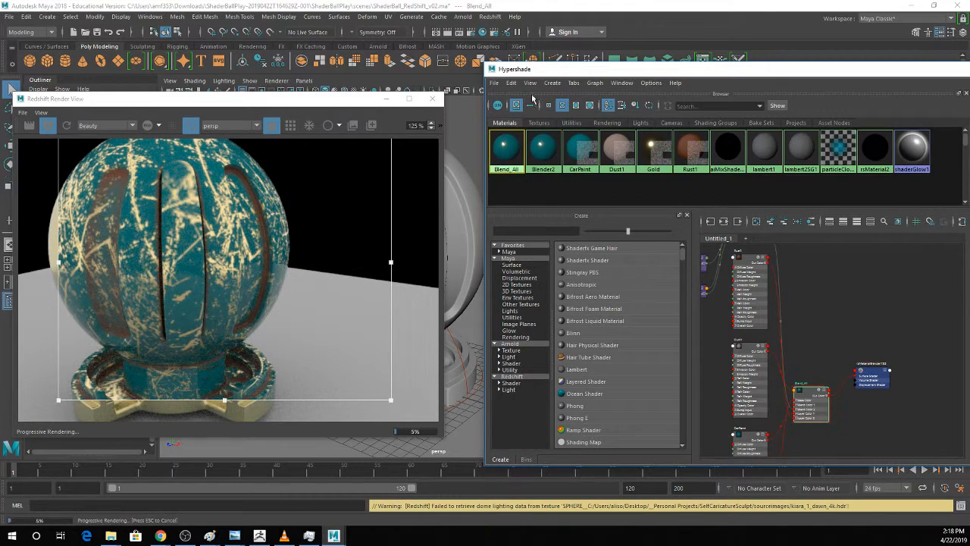
{"action": "left_click_drag", "start_coordinate": [537, 71], "coordinate": [335, 50]}
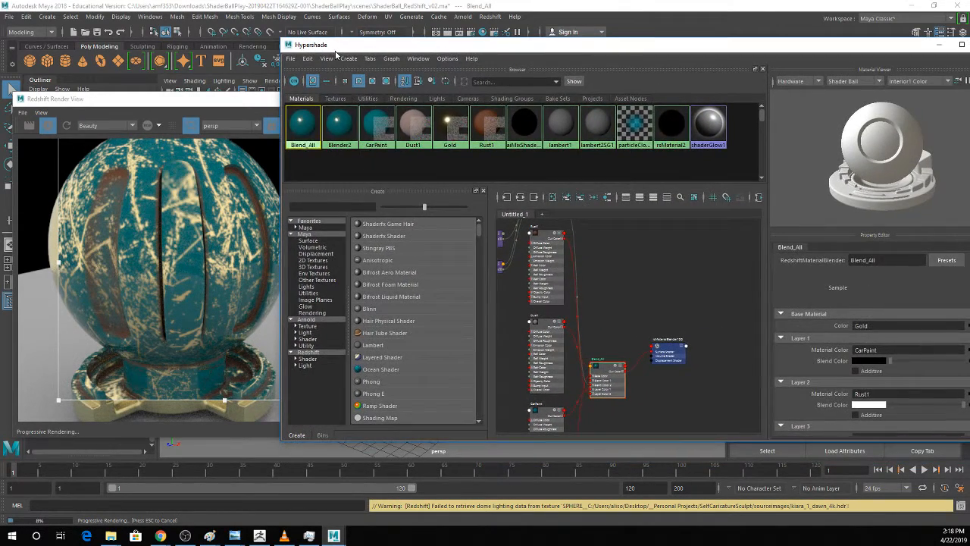
{"action": "left_click", "coordinate": [323, 137]}
{"action": "key", "text": "Delete"}
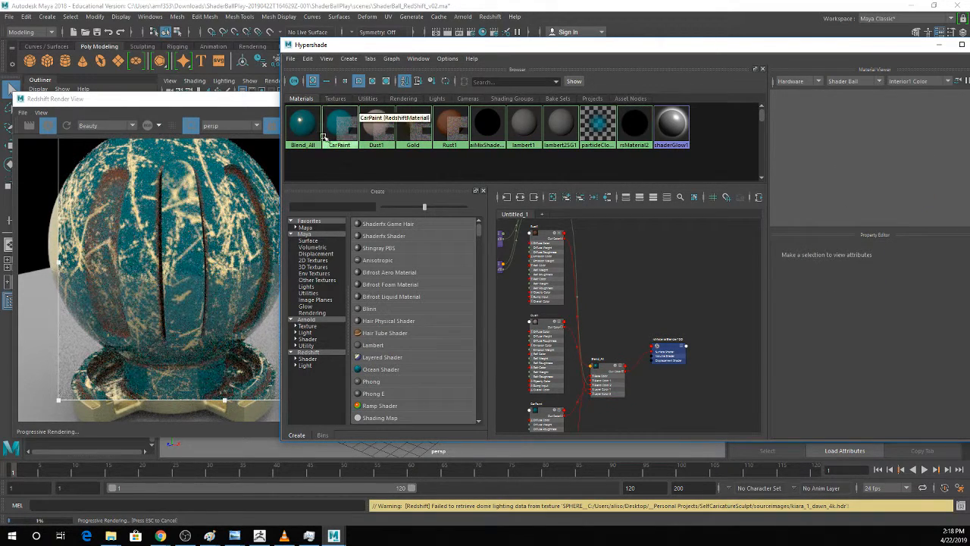
Review the layer settings of Blend_All and move the Rust1 node away from the ramp3 connections in the node graph.
{"action": "left_click", "coordinate": [312, 133]}
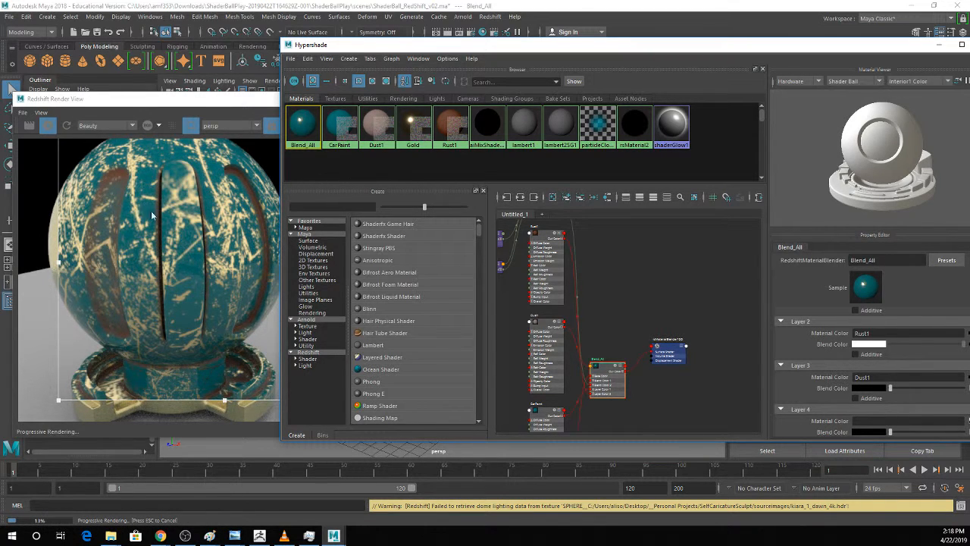
{"action": "scroll", "coordinate": [905, 356], "scroll_direction": "down", "scroll_amount": 1}
{"action": "scroll", "coordinate": [904, 353], "scroll_direction": "up", "scroll_amount": 2}
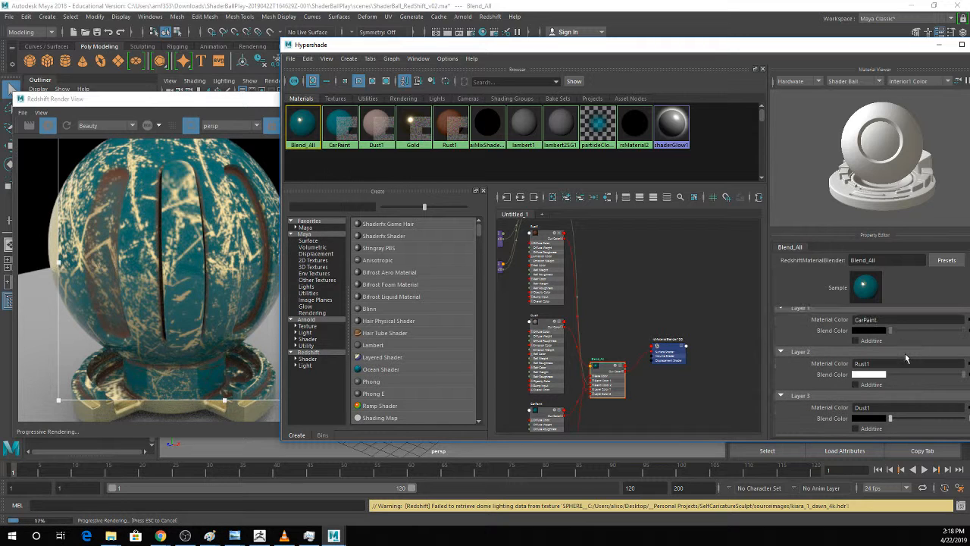
{"action": "scroll", "coordinate": [898, 361], "scroll_direction": "up", "scroll_amount": 1}
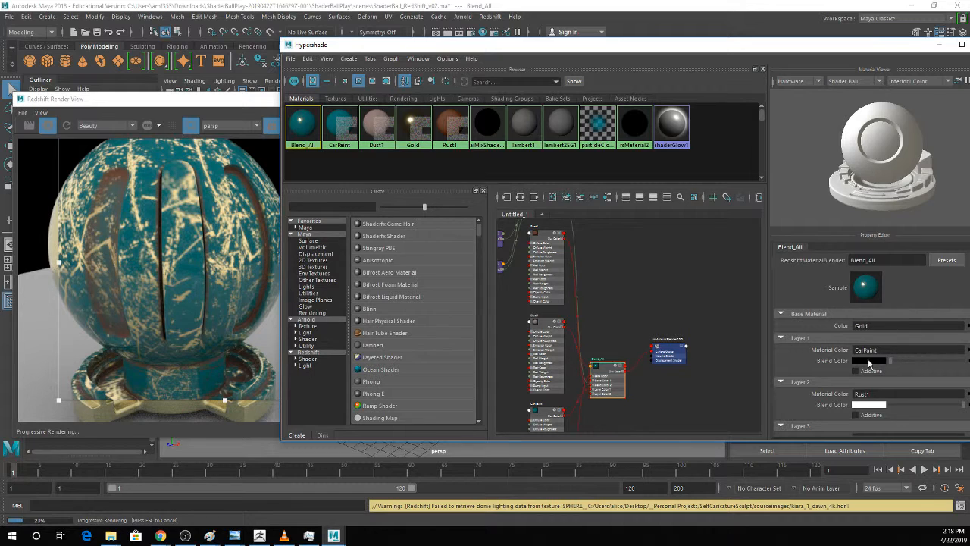
{"action": "middle_click_drag", "start_coordinate": [607, 294], "coordinate": [709, 372], "text": "alt"}
{"action": "scroll", "coordinate": [649, 347], "scroll_direction": "up", "scroll_amount": 2}
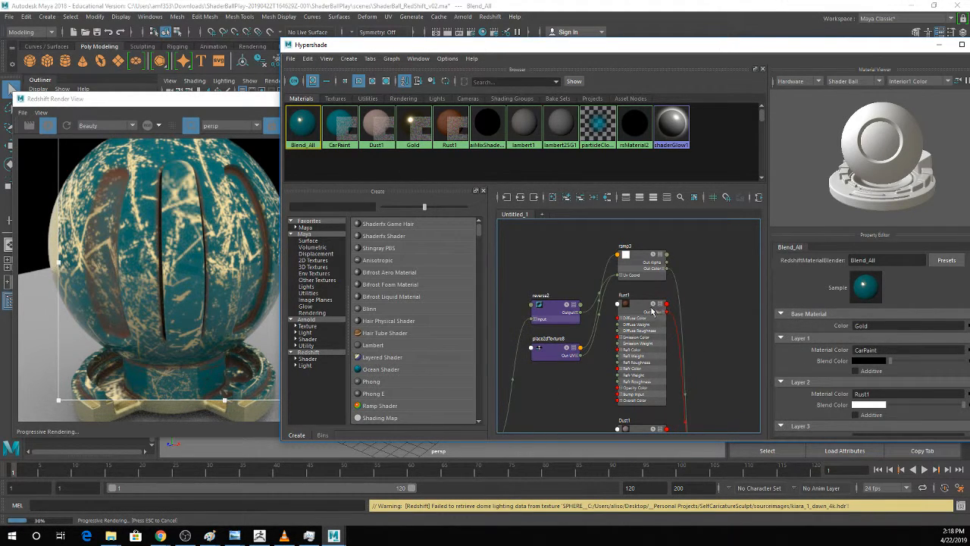
{"action": "left_click_drag", "start_coordinate": [641, 309], "coordinate": [731, 302]}
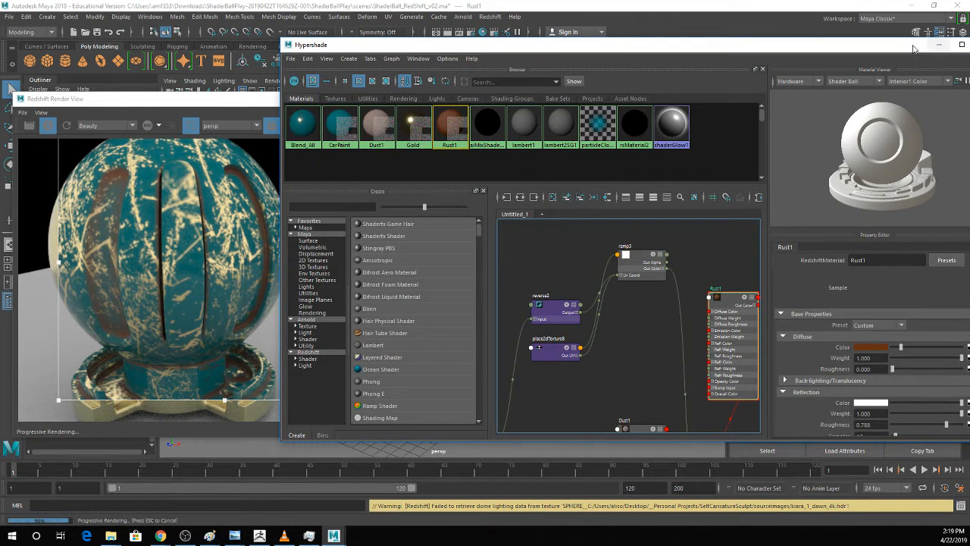
Minimize the Hypershade and the Redshift Render View to uncover the viewport.
{"action": "left_click_drag", "start_coordinate": [913, 44], "coordinate": [787, 63]}
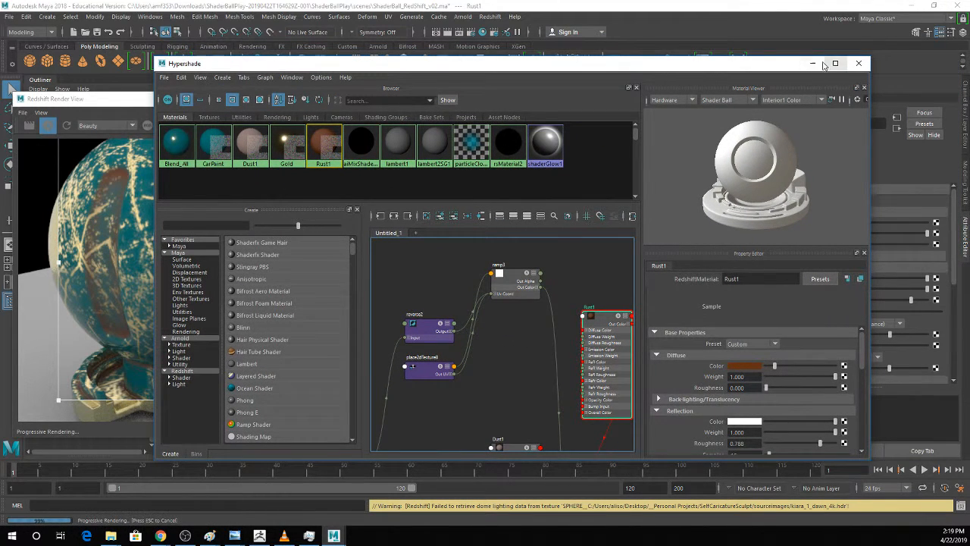
{"action": "left_click", "coordinate": [812, 65]}
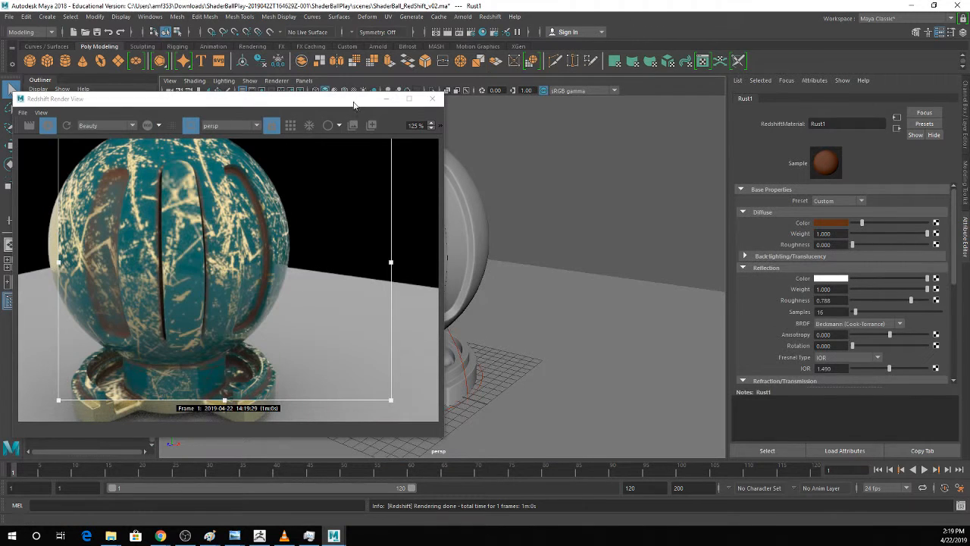
{"action": "left_click", "coordinate": [386, 99]}
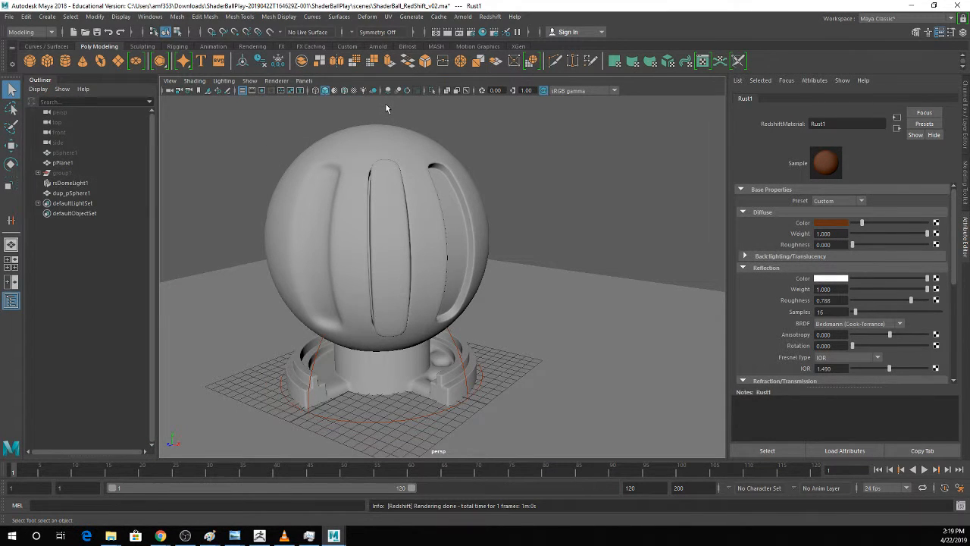
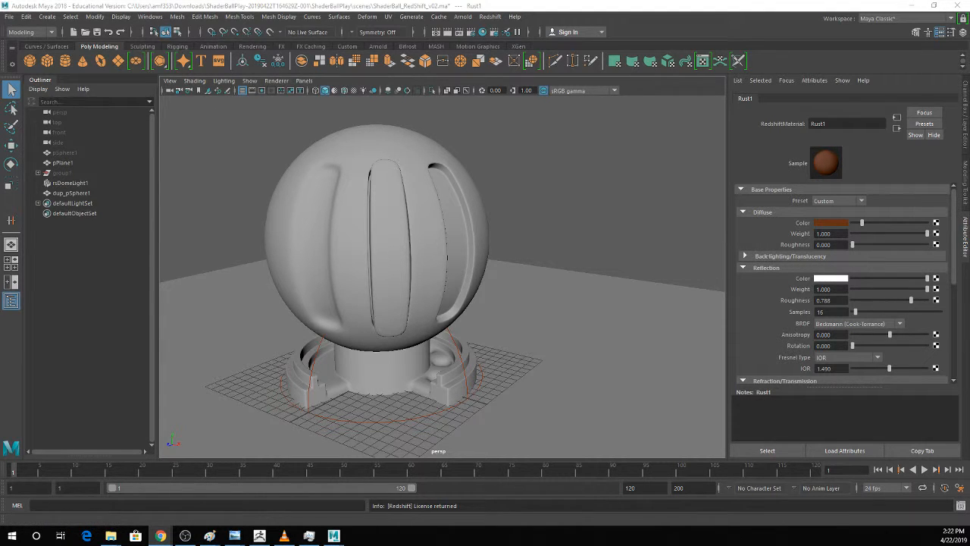
Switch to the Week 4 - Procedural Texturing document in Google Docs and read its due dates and requirements.
{"action": "left_click_drag", "start_coordinate": [0, 47], "coordinate": [956, 1]}
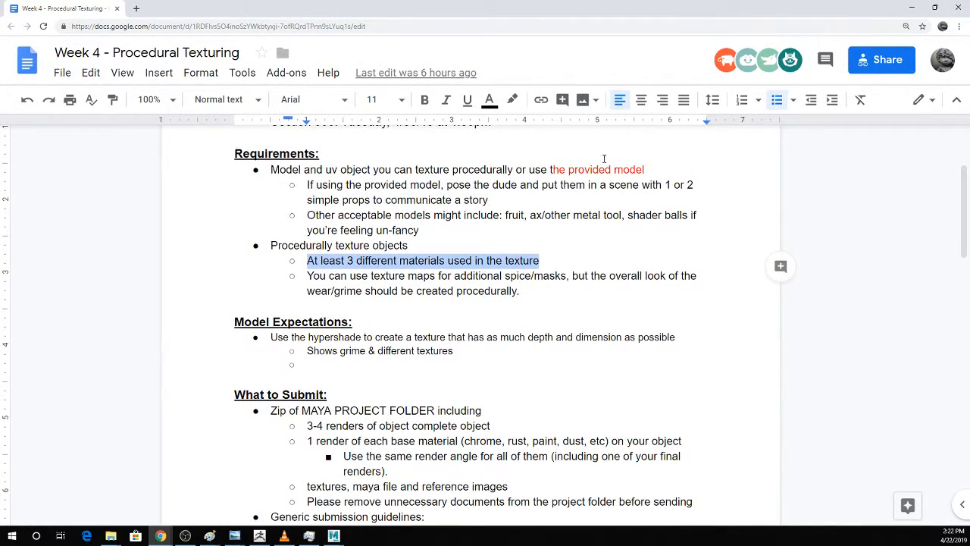
{"action": "scroll", "coordinate": [536, 224], "scroll_direction": "up", "scroll_amount": 2}
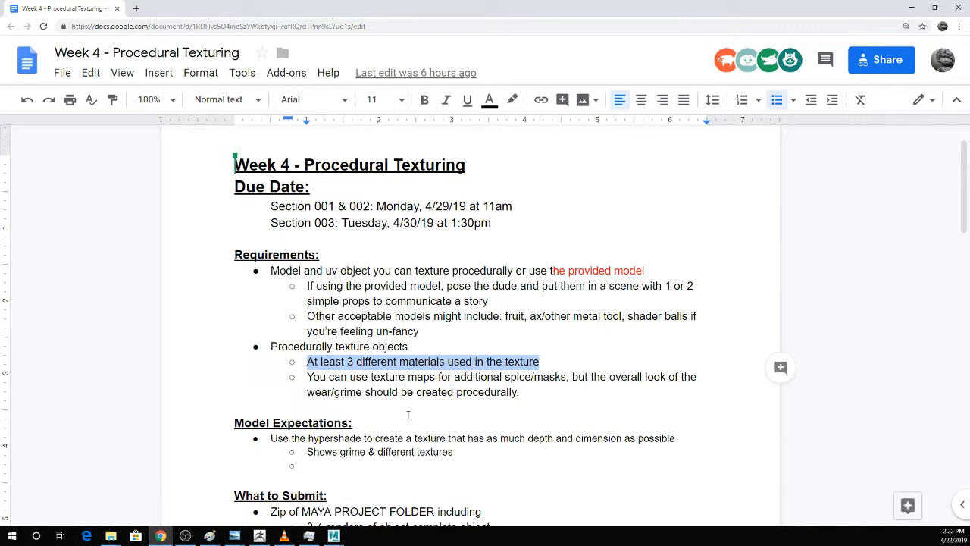
Switch to Maya, inspect the Gold and CarPaint materials in the Hypershade, and minimize the Hypershade again.
{"action": "mouse_move", "coordinate": [334, 536]}
{"action": "left_click", "coordinate": [400, 485]}
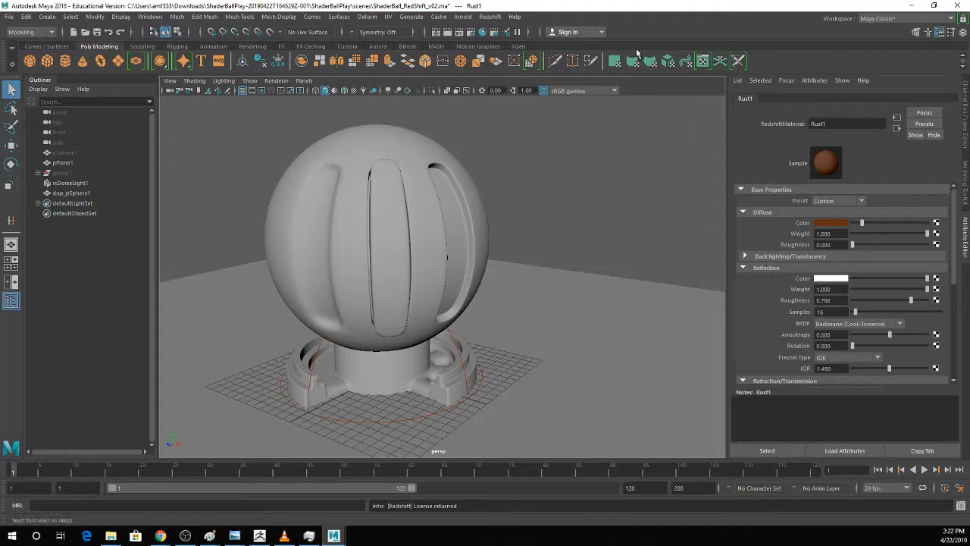
{"action": "left_click", "coordinate": [482, 31]}
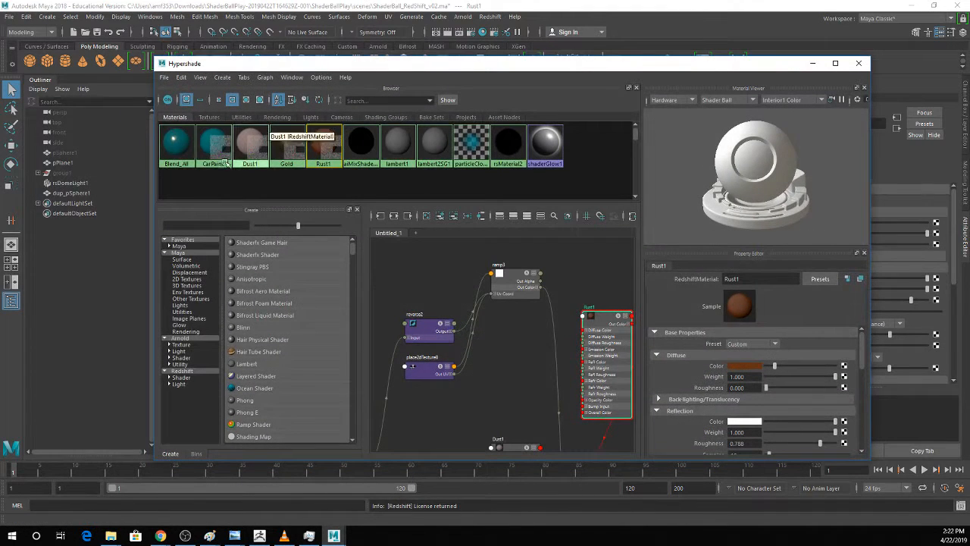
{"action": "left_click", "coordinate": [288, 146]}
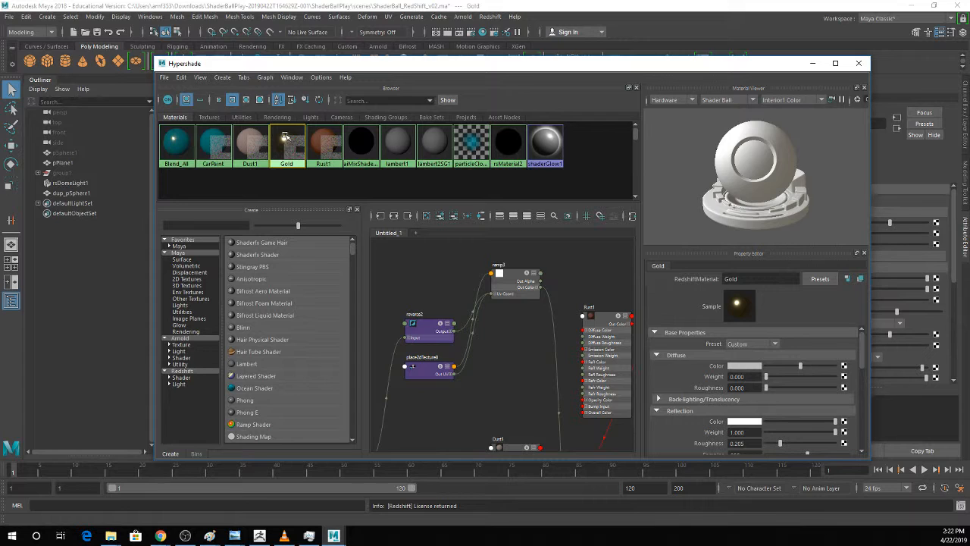
{"action": "left_click", "coordinate": [204, 140]}
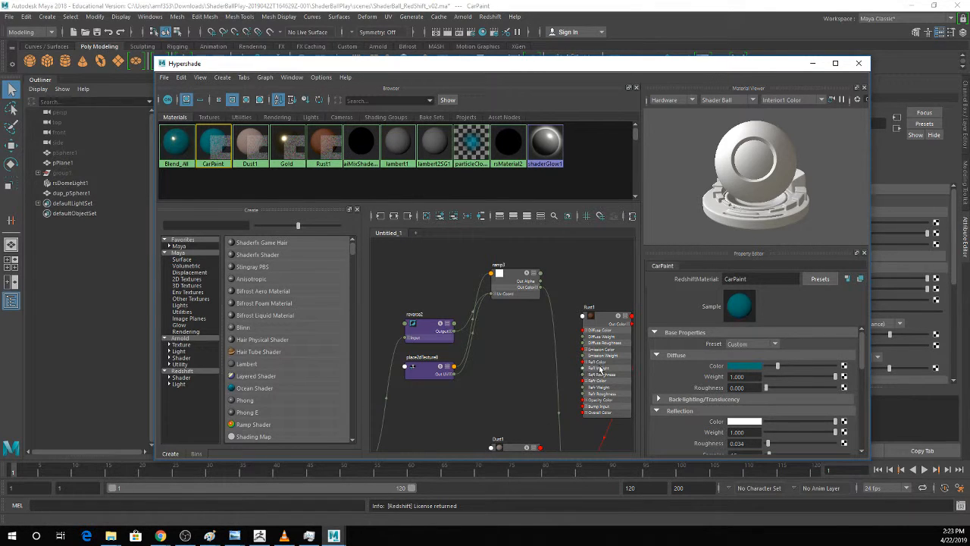
{"action": "left_click", "coordinate": [813, 64]}
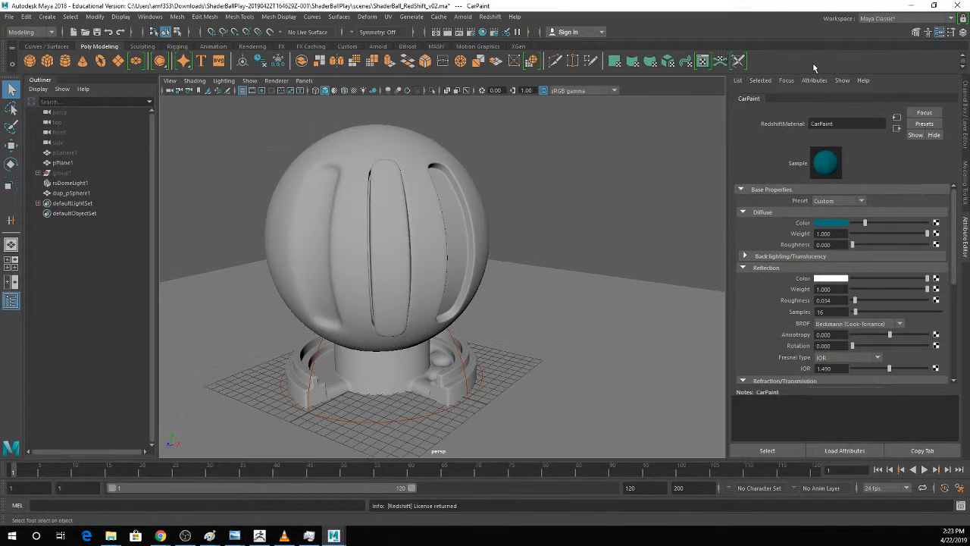
Switch back to the Procedural Texturing document and highlight the Model Expectations about depth, grime and different textures while reading them.
{"action": "mouse_move", "coordinate": [160, 535]}
{"action": "left_click", "coordinate": [391, 497]}
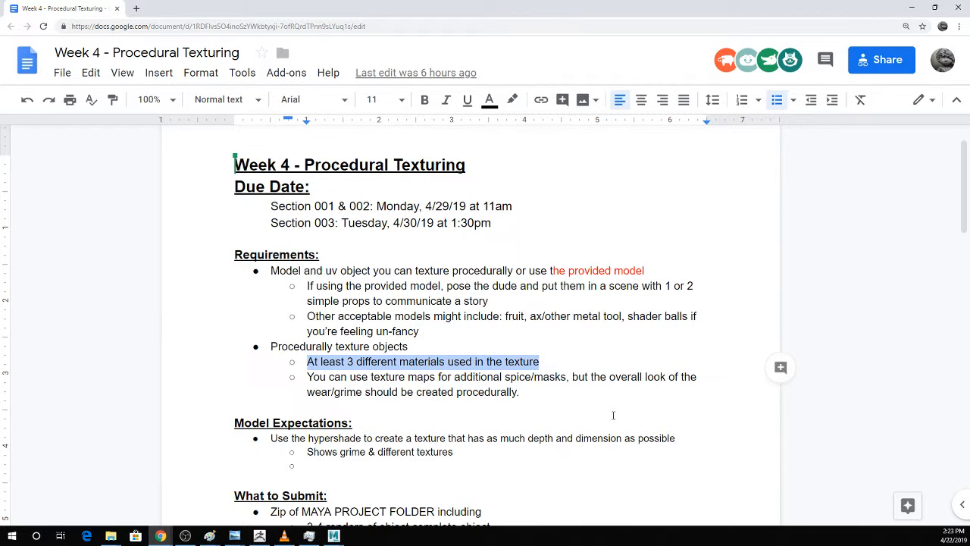
{"action": "scroll", "coordinate": [475, 468], "scroll_direction": "down", "scroll_amount": 1}
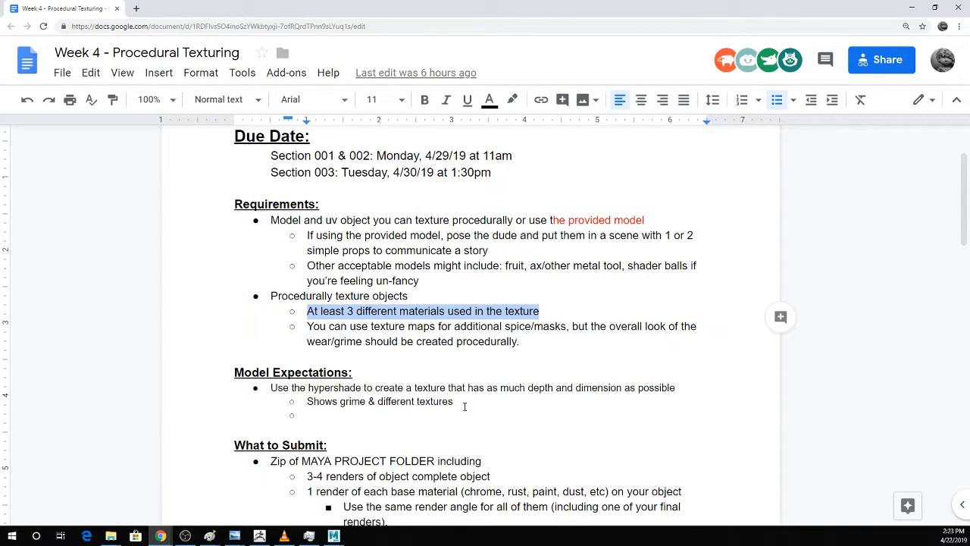
{"action": "left_click_drag", "start_coordinate": [465, 406], "coordinate": [256, 390]}
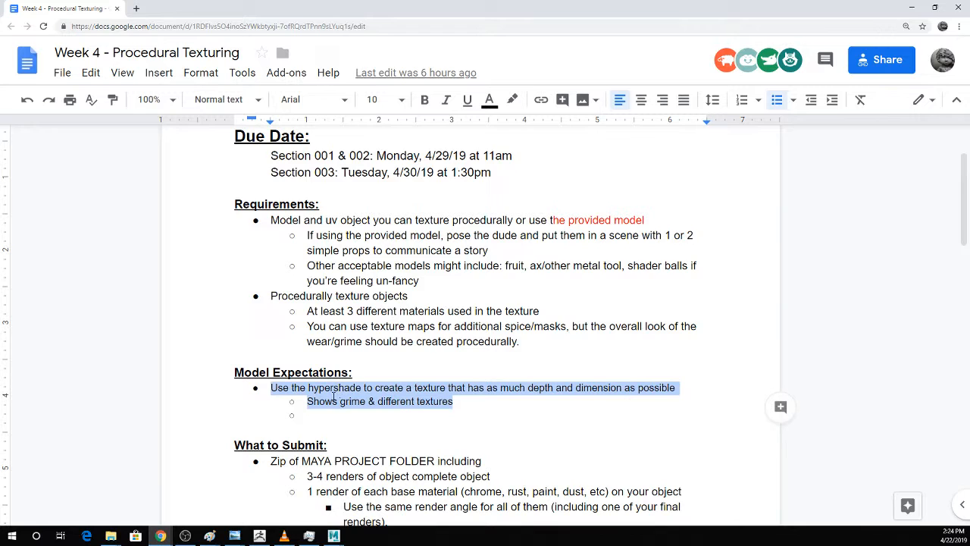
{"action": "left_click", "coordinate": [499, 400]}
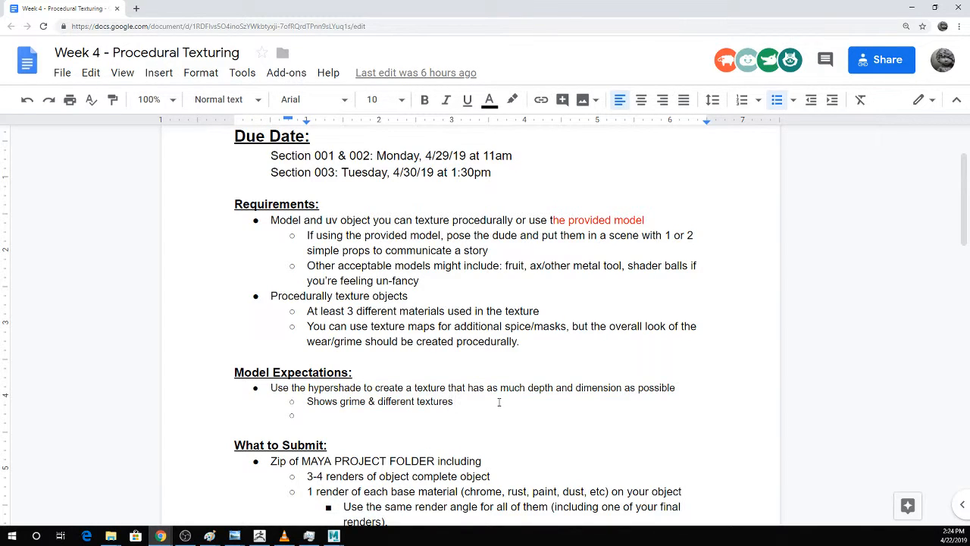
Enlarge the page and read the What to Submit section, highlighting the one-render-per-base-material requirement.
{"action": "key", "text": "ctrl+plus"}
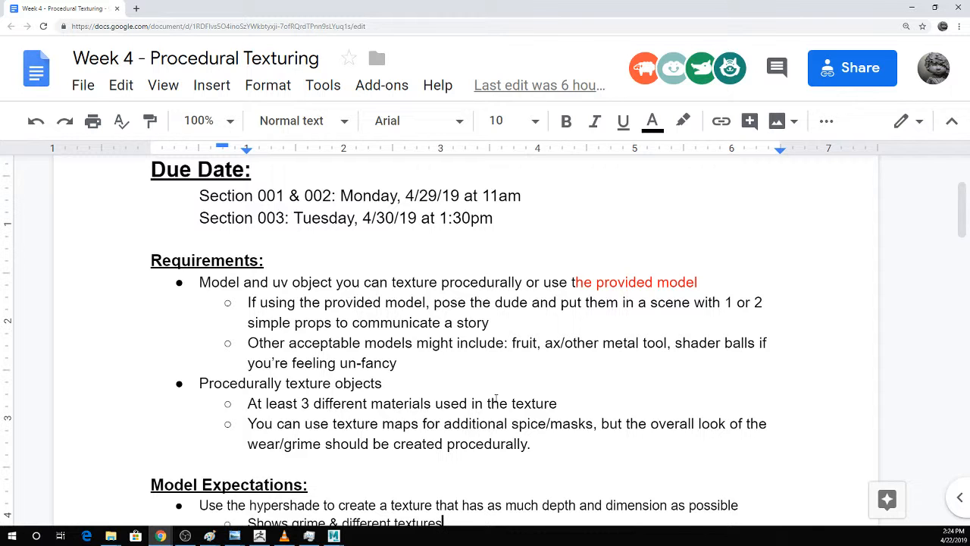
{"action": "scroll", "coordinate": [459, 213], "scroll_direction": "down", "scroll_amount": 2}
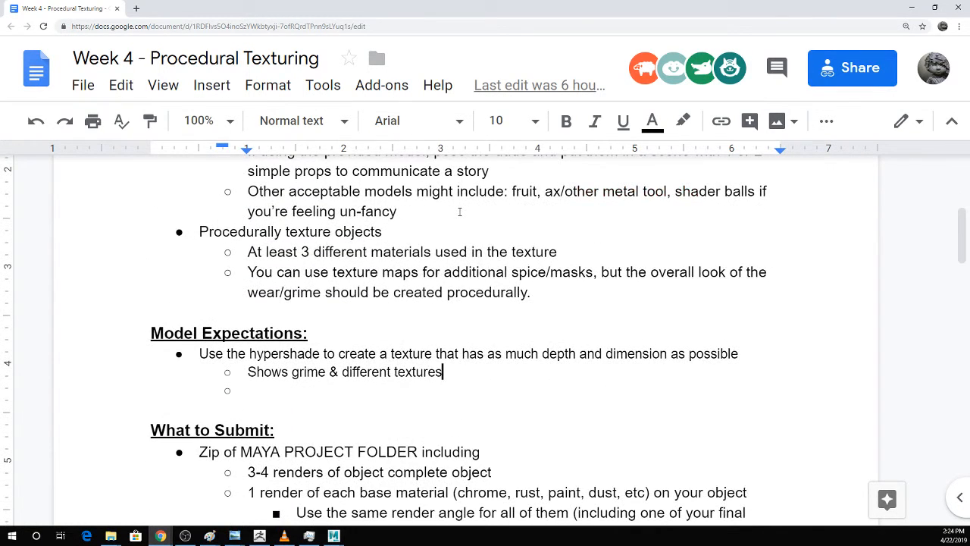
{"action": "scroll", "coordinate": [459, 212], "scroll_direction": "down", "scroll_amount": 2}
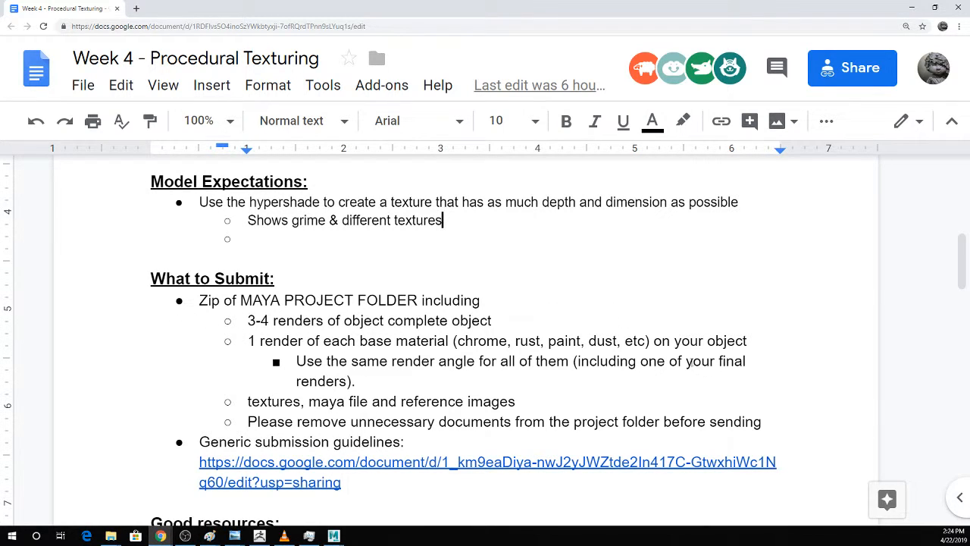
{"action": "left_click_drag", "start_coordinate": [373, 384], "coordinate": [251, 340]}
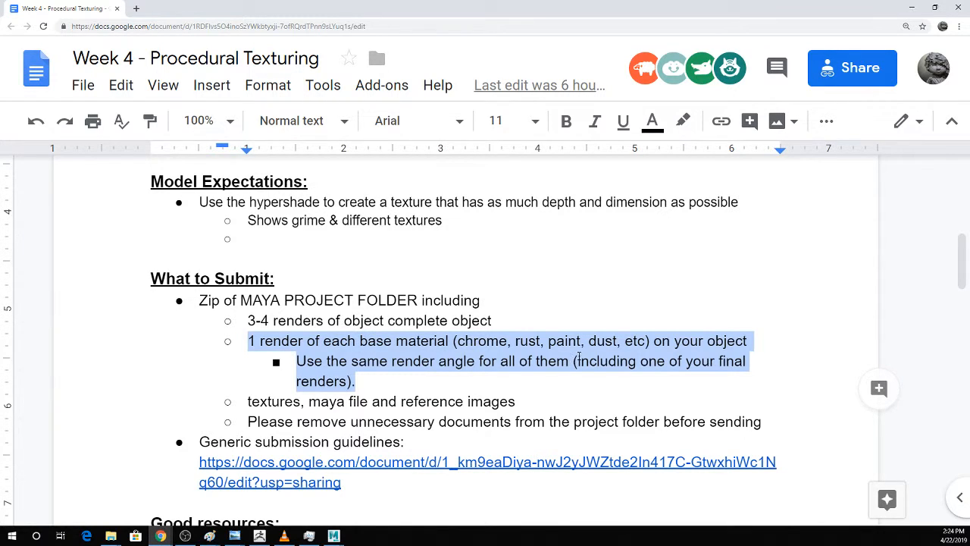
{"action": "left_click", "coordinate": [579, 361]}
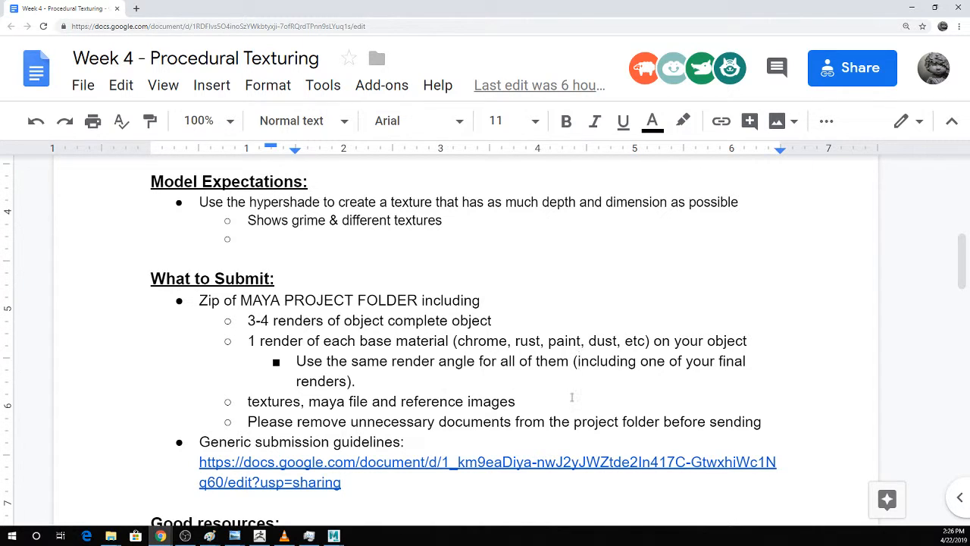
{"action": "scroll", "coordinate": [571, 396], "scroll_direction": "down", "scroll_amount": 1}
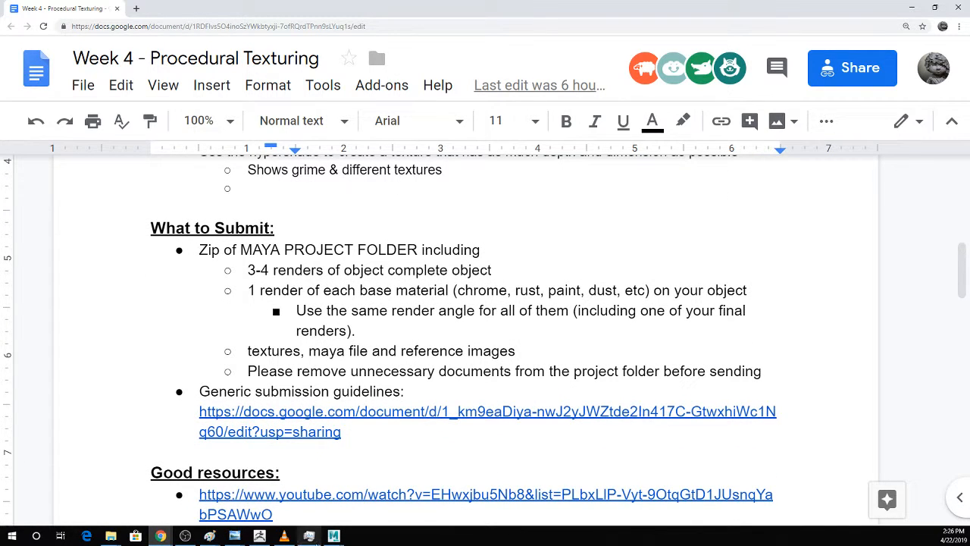
{"action": "mouse_move", "coordinate": [311, 537]}
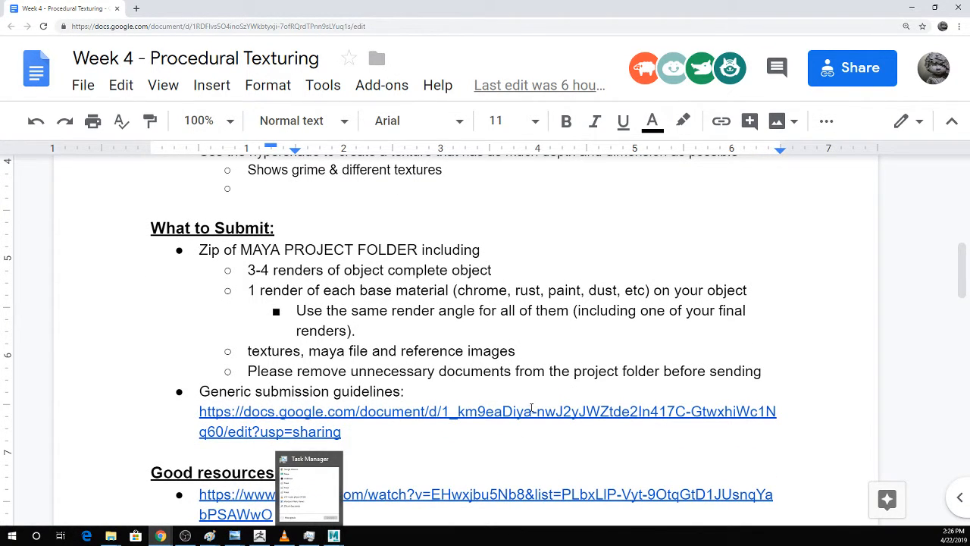
Insert "fire hydrants," before "shader balls" in the list of other acceptable models under Requirements.
{"action": "scroll", "coordinate": [319, 164], "scroll_direction": "up", "scroll_amount": 5}
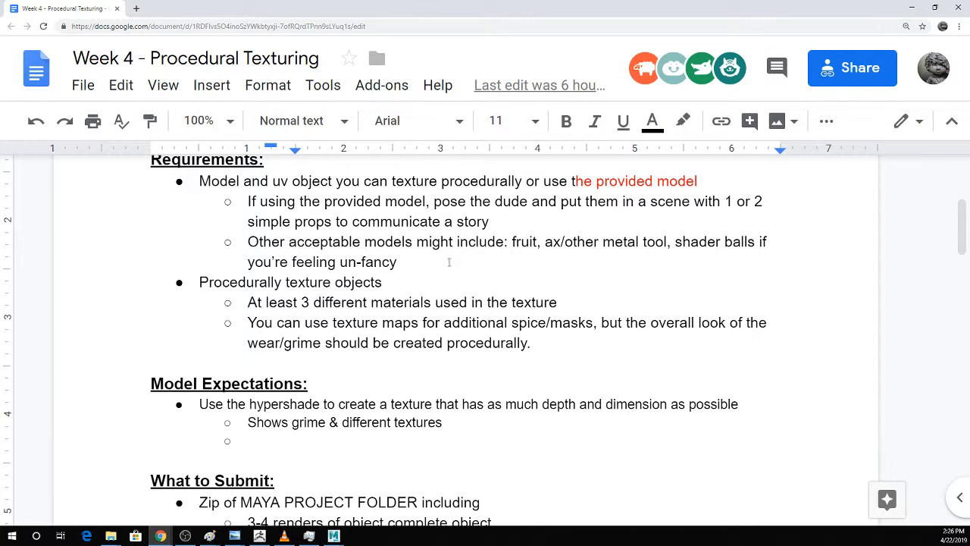
{"action": "left_click", "coordinate": [534, 261]}
{"action": "left_click", "coordinate": [671, 241]}
{"action": "type", "text": "fore j"}
{"action": "key", "text": "BackSpace"}
{"action": "key", "text": "BackSpace"}
{"action": "key", "text": "BackSpace"}
{"action": "key", "text": "BackSpace"}
{"action": "key", "text": "BackSpace"}
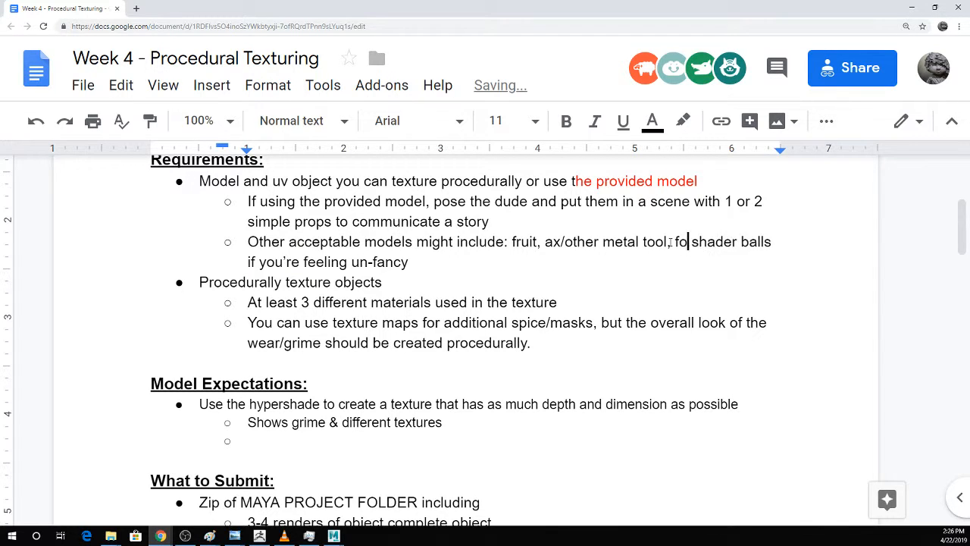
{"action": "type", "text": "ire hydrant"}
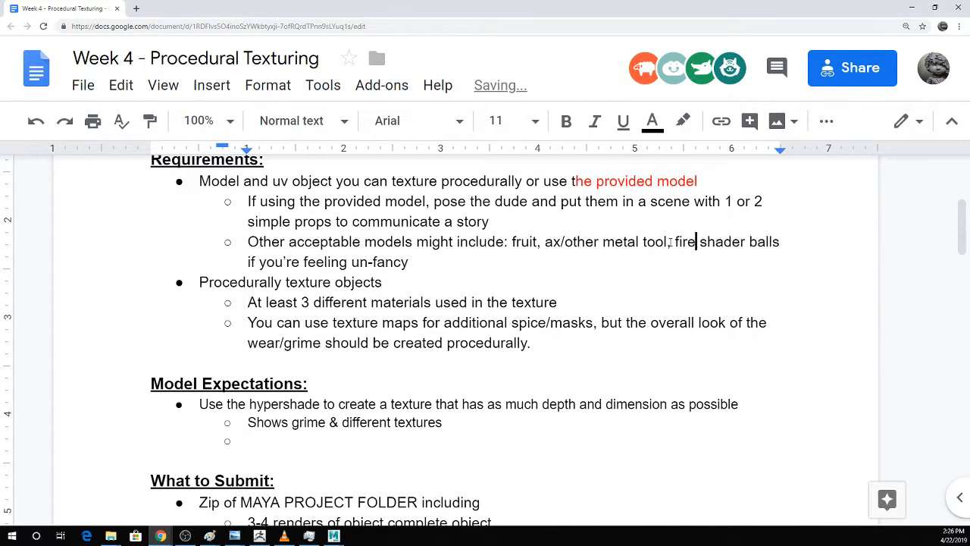
{"action": "type", "text": "s,"}
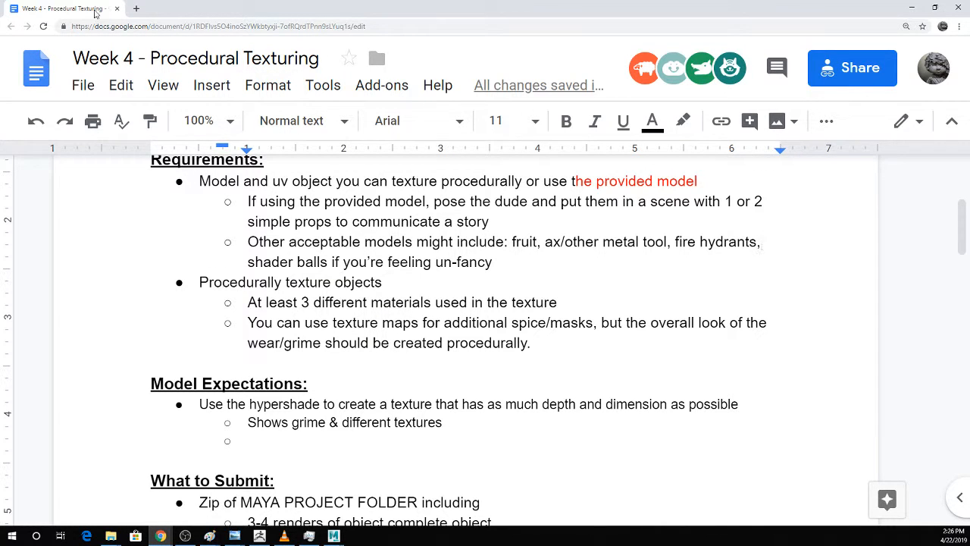
Close the Procedural Texturing document and open the Week 4 - Pre Prod 2, Digigal Floor Plan document at its Requirements section.
{"action": "left_click", "coordinate": [117, 8]}
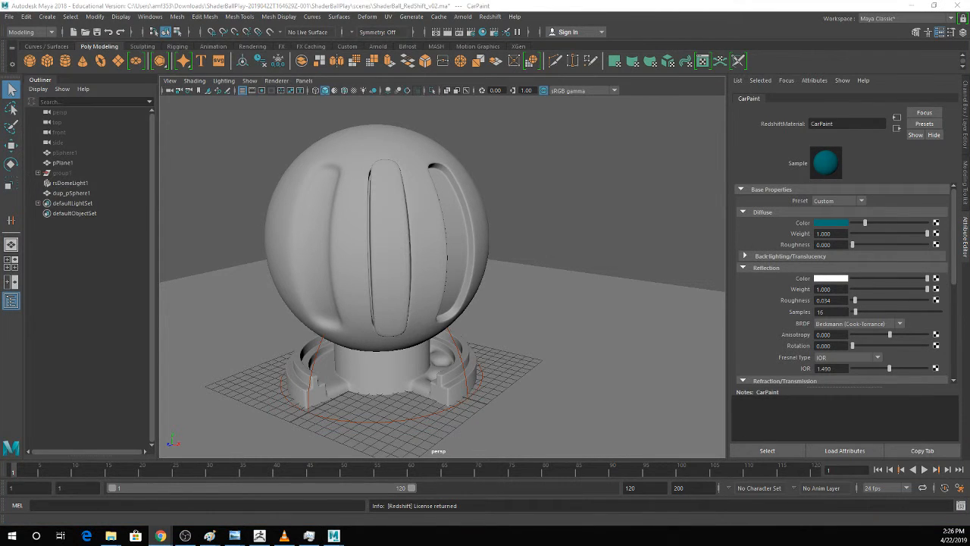
{"action": "left_click_drag", "start_coordinate": [0, 51], "coordinate": [607, 2]}
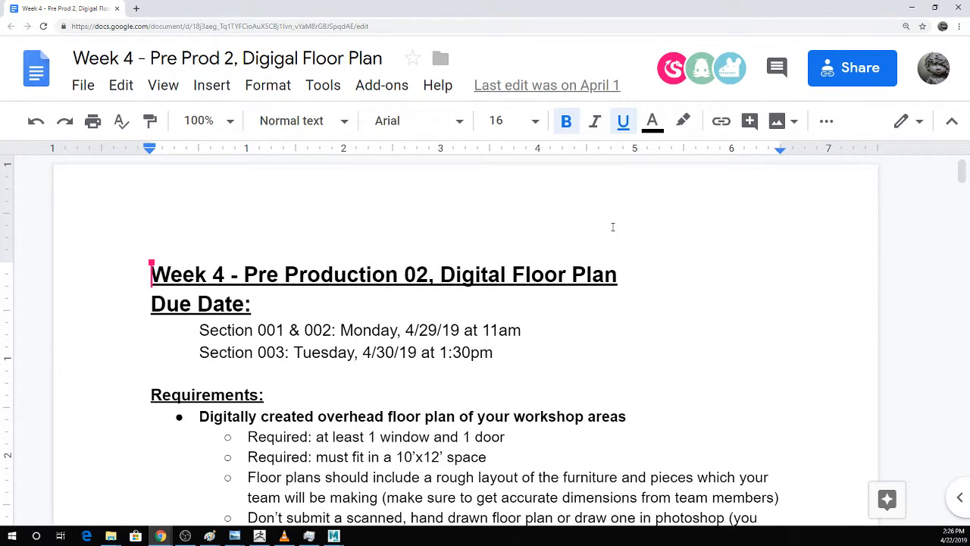
{"action": "scroll", "coordinate": [589, 251], "scroll_direction": "down", "scroll_amount": 1}
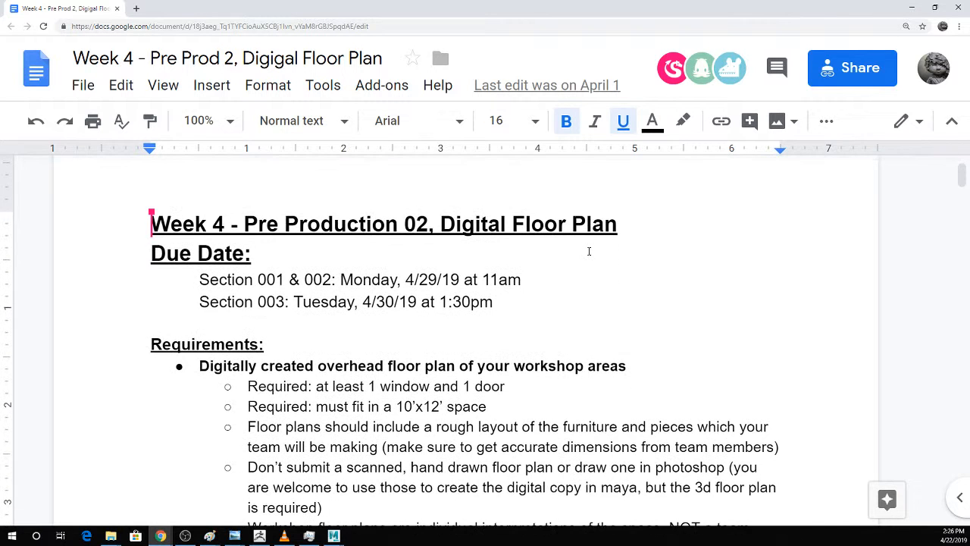
{"action": "scroll", "coordinate": [589, 251], "scroll_direction": "down", "scroll_amount": 1}
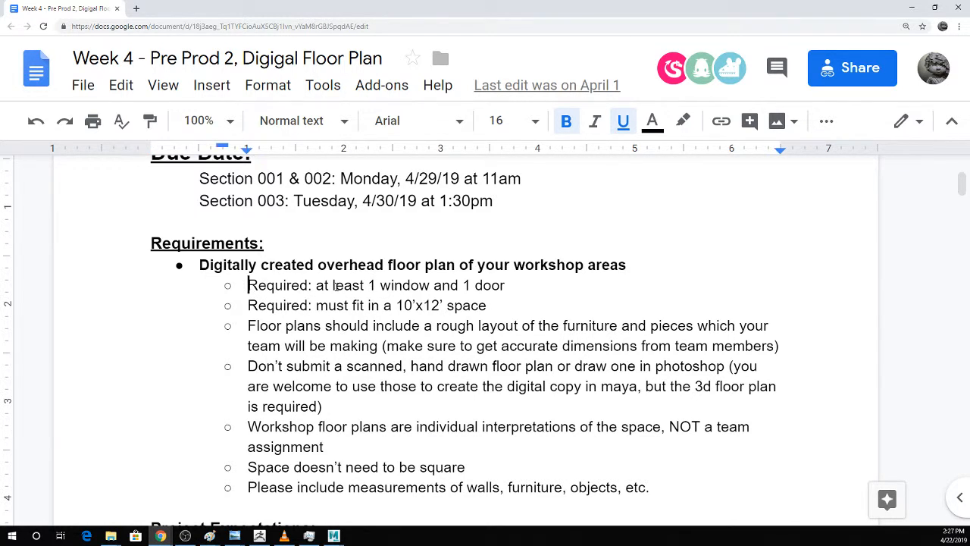
Highlight in turn the requirements for at least one window and one door and for fitting a 10'x12' space.
{"action": "triple_click", "coordinate": [260, 287]}
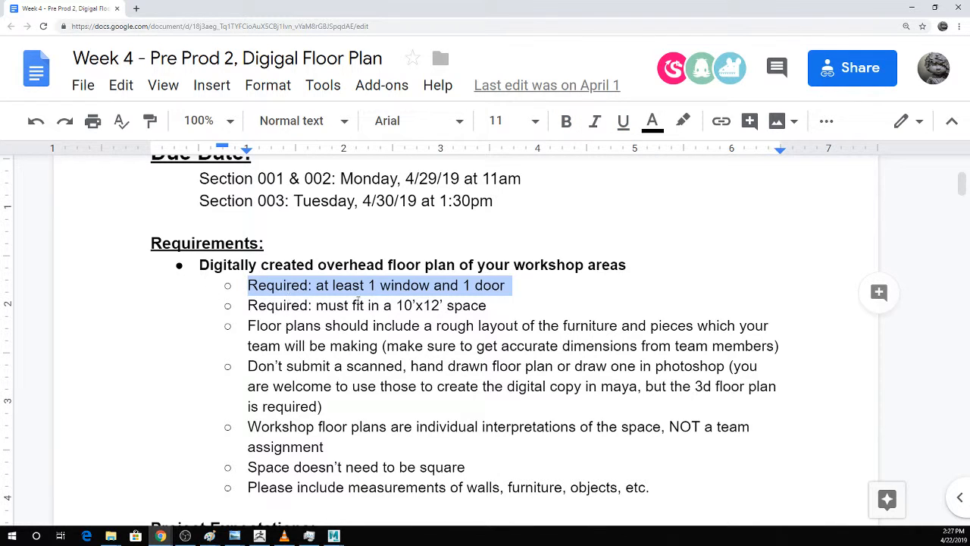
{"action": "left_click", "coordinate": [512, 305]}
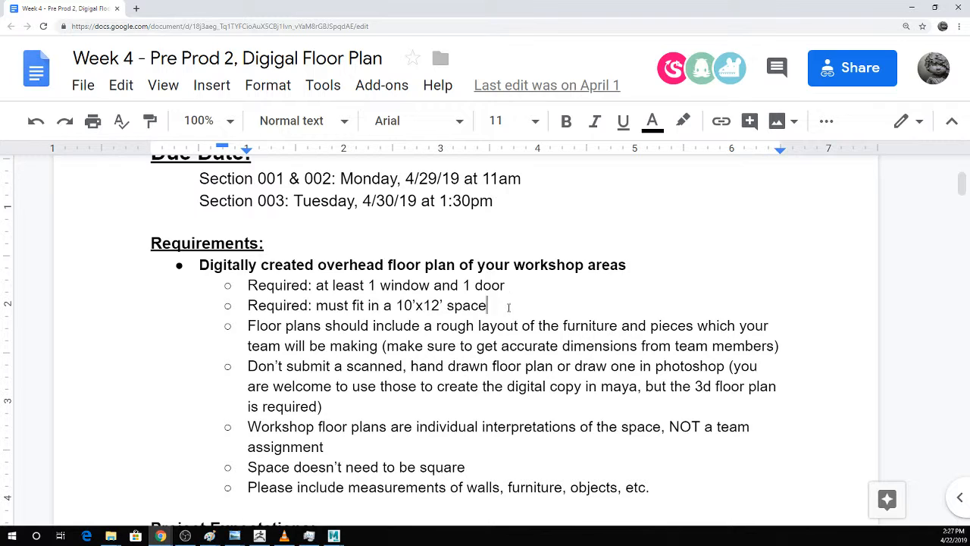
{"action": "left_click_drag", "start_coordinate": [511, 306], "coordinate": [200, 316]}
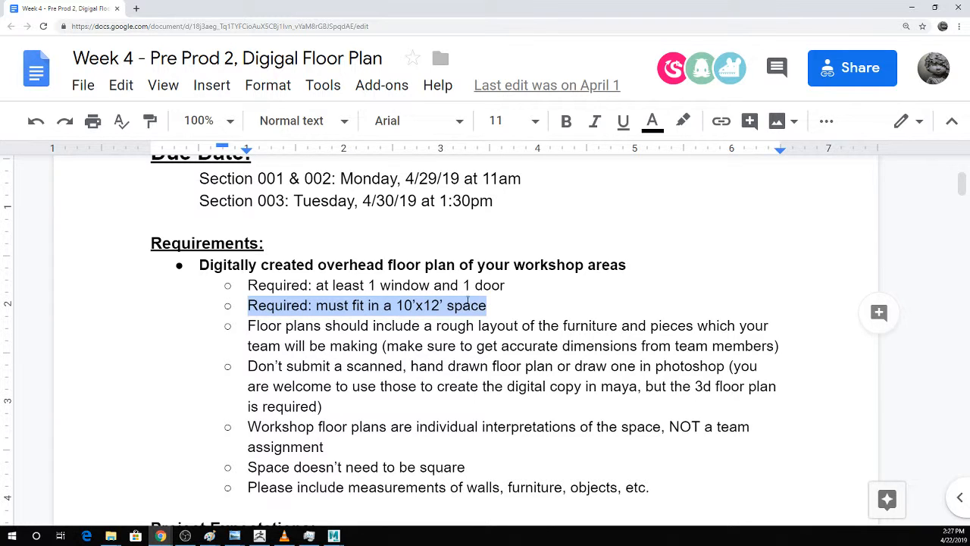
{"action": "left_click", "coordinate": [545, 309]}
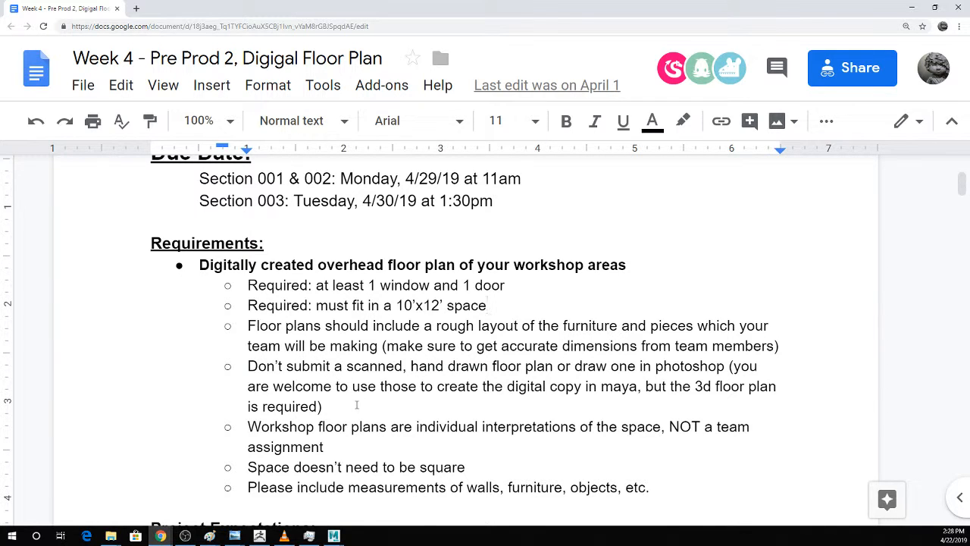
Read the remaining floor plan requirements, highlighting those on hand-drawn plans, individual interpretation, non-square space and measurements, and continue to Project Expectations.
{"action": "left_click_drag", "start_coordinate": [355, 404], "coordinate": [211, 370]}
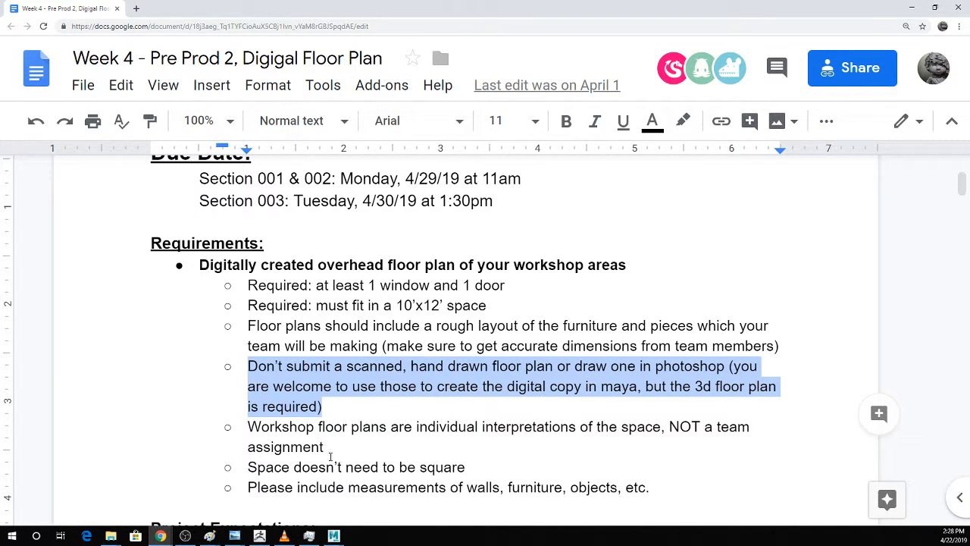
{"action": "left_click_drag", "start_coordinate": [324, 445], "coordinate": [333, 427]}
{"action": "scroll", "coordinate": [540, 366], "scroll_direction": "down", "scroll_amount": 1}
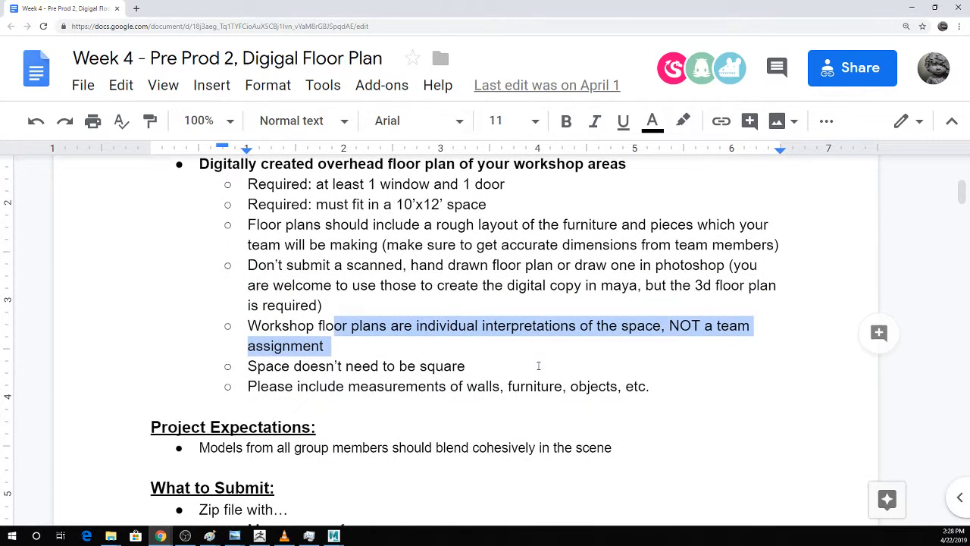
{"action": "left_click_drag", "start_coordinate": [538, 366], "coordinate": [231, 367]}
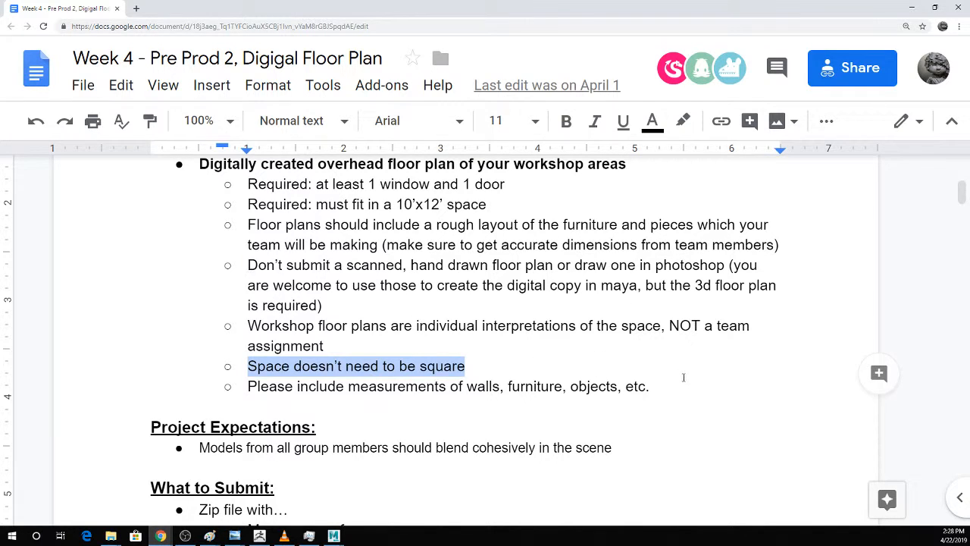
{"action": "left_click_drag", "start_coordinate": [673, 384], "coordinate": [211, 391]}
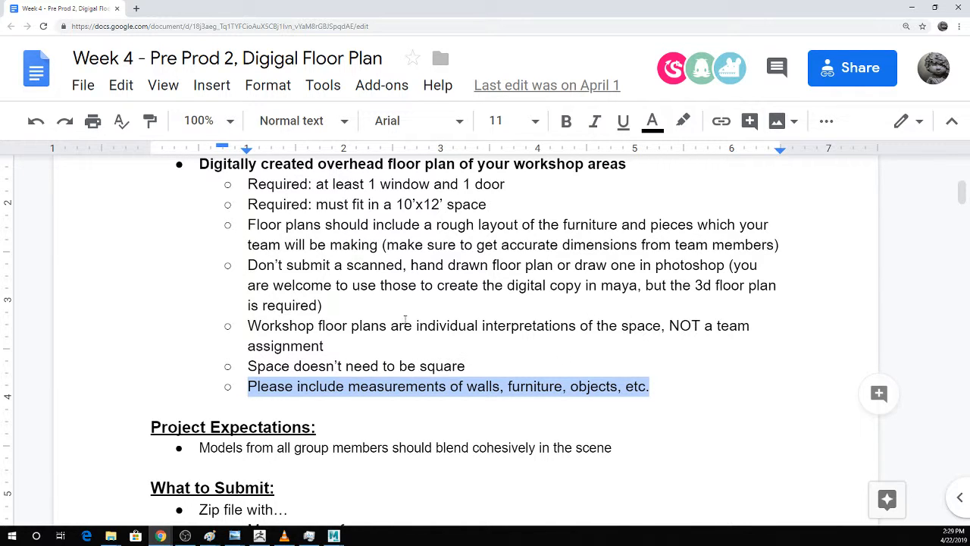
{"action": "scroll", "coordinate": [316, 368], "scroll_direction": "down", "scroll_amount": 2}
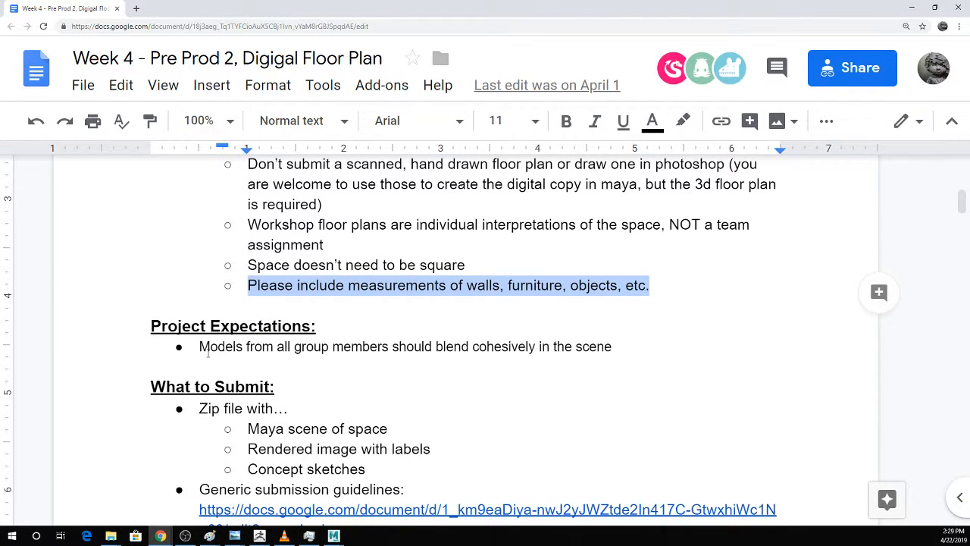
Highlight the Project Expectations requirement about cohesive models and the zip file contents listed under What to Submit.
{"action": "left_click_drag", "start_coordinate": [200, 347], "coordinate": [723, 347]}
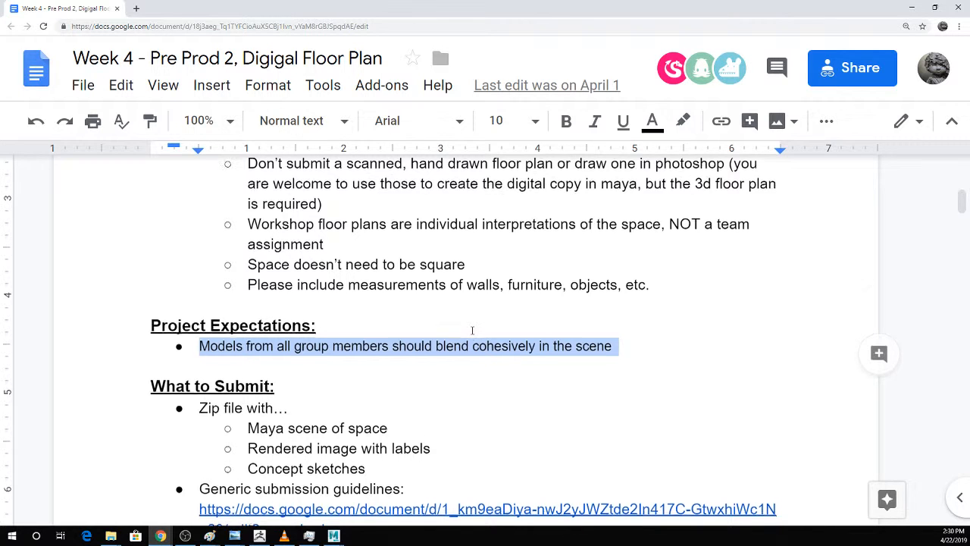
{"action": "scroll", "coordinate": [473, 330], "scroll_direction": "down", "scroll_amount": 1}
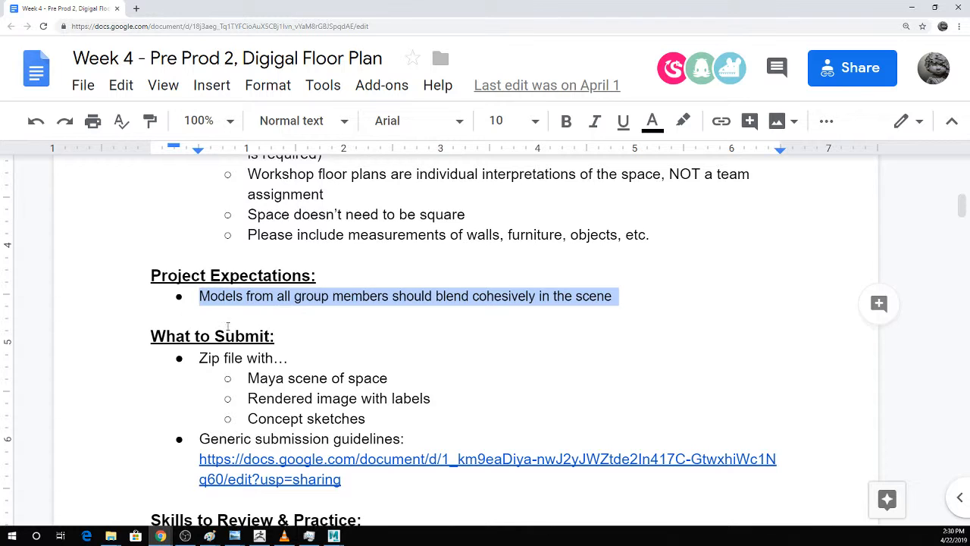
{"action": "mouse_move", "coordinate": [178, 357]}
{"action": "left_mouse_down"}
{"action": "mouse_move", "coordinate": [216, 359]}
{"action": "mouse_move", "coordinate": [425, 443]}
{"action": "mouse_move", "coordinate": [435, 416]}
{"action": "mouse_move", "coordinate": [439, 424]}
{"action": "left_mouse_up"}
{"action": "left_click", "coordinate": [489, 381]}
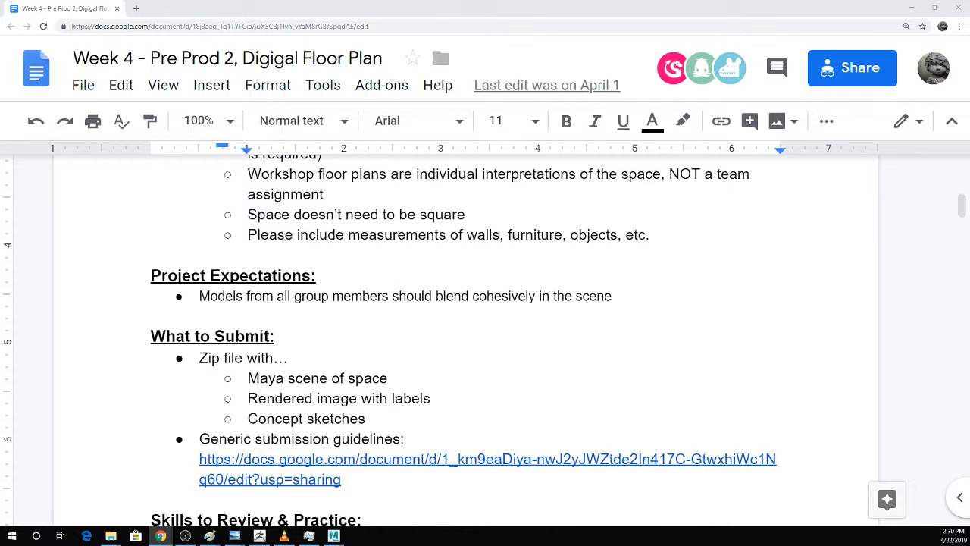
Return from the floor plan document to Maya and start a new empty scene.
{"action": "key", "text": "ctrl+minus"}
{"action": "key", "text": "ctrl+minus"}
{"action": "key", "text": "ctrl+minus"}
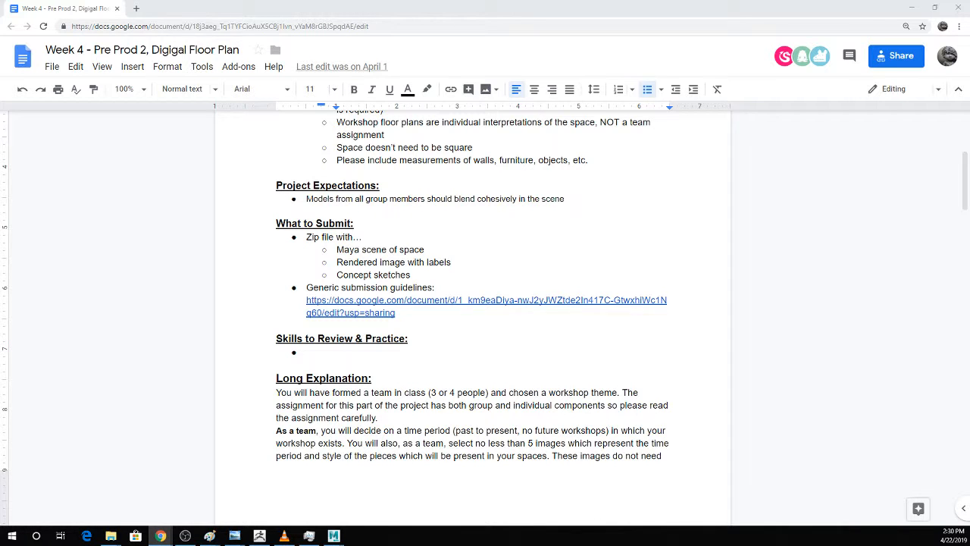
{"action": "left_click", "coordinate": [912, 7]}
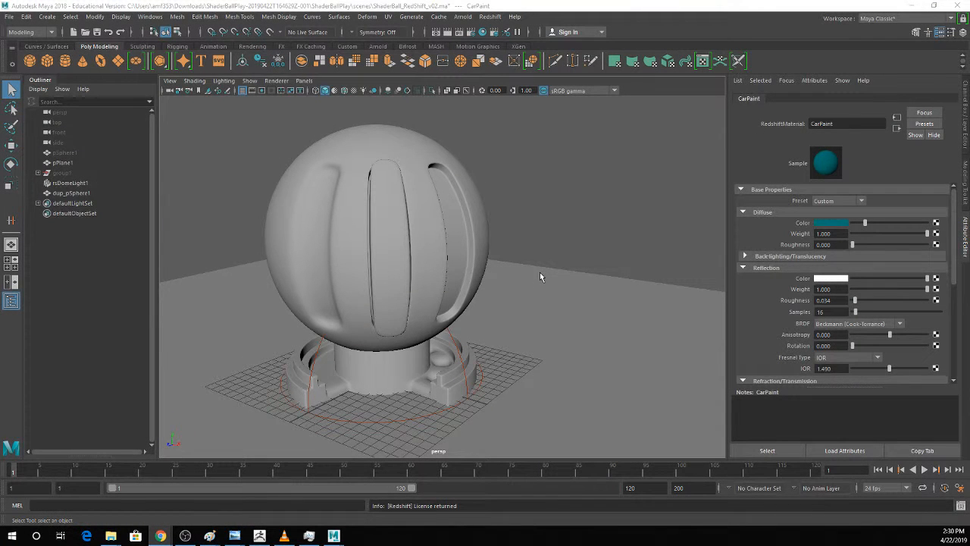
{"action": "left_click", "coordinate": [522, 201]}
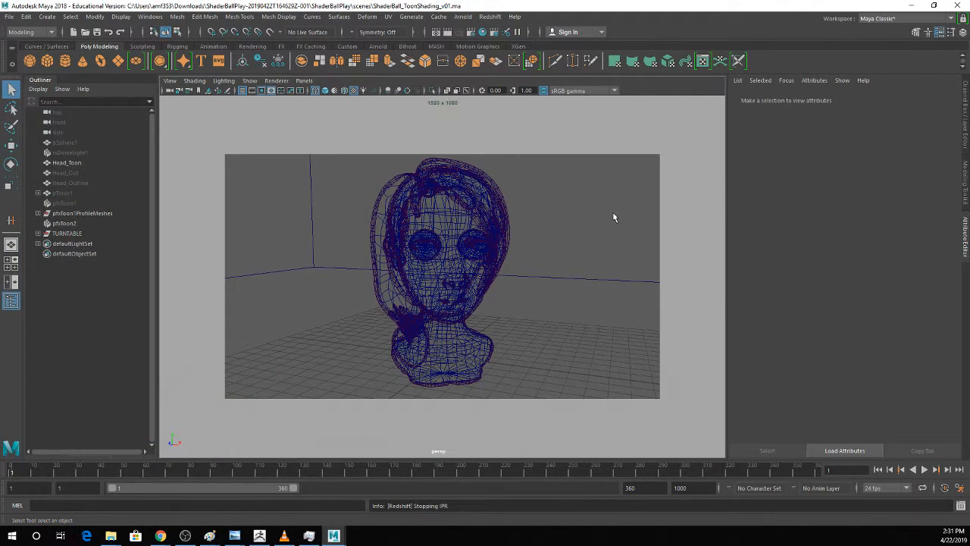
{"action": "key", "text": "ctrl+n"}
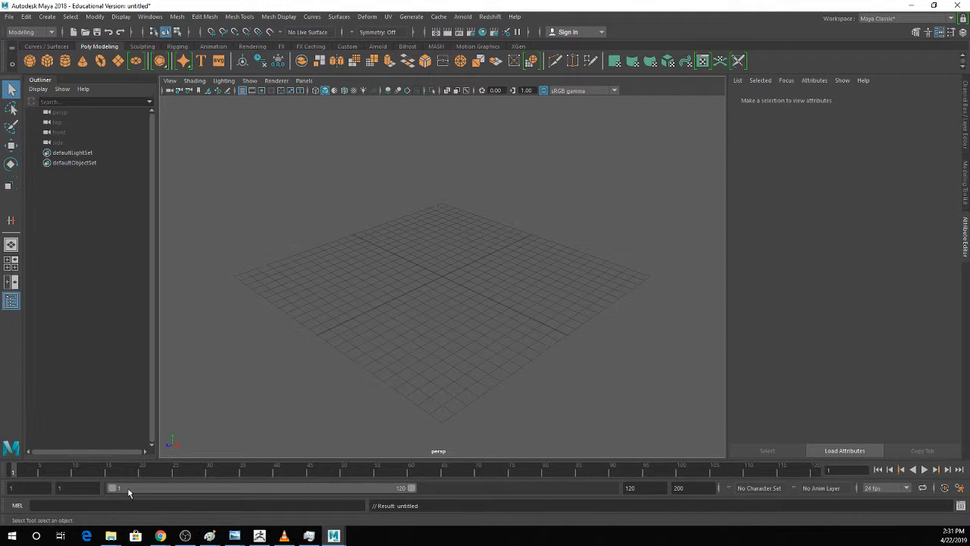
Reopen the ShaderBall_ToonShading_v01 scene, set its renderer to Arnold Renderer and display the Arnold sampling settings.
{"action": "mouse_move", "coordinate": [110, 536]}
{"action": "mouse_move", "coordinate": [468, 486]}
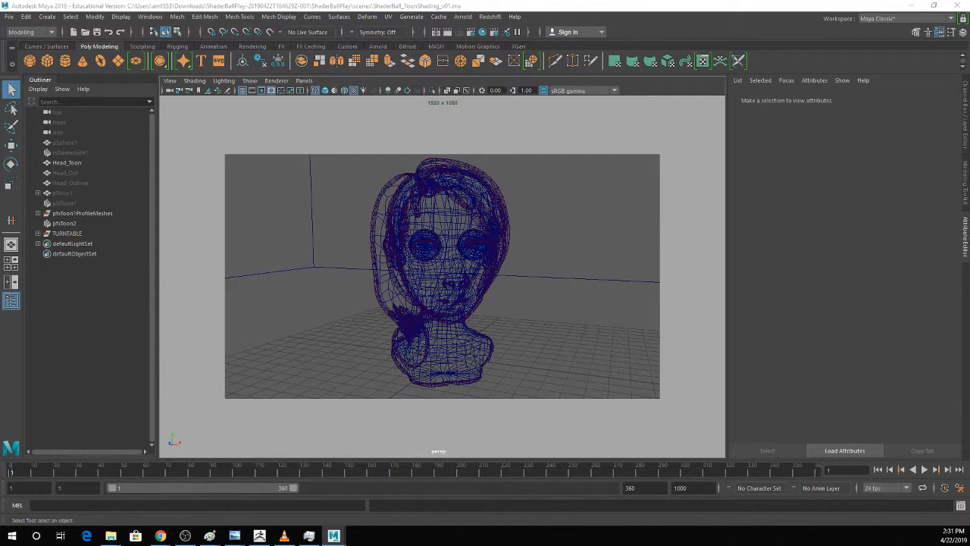
{"action": "left_click_drag", "start_coordinate": [0, 96], "coordinate": [658, 96]}
{"action": "left_click", "coordinate": [655, 135]}
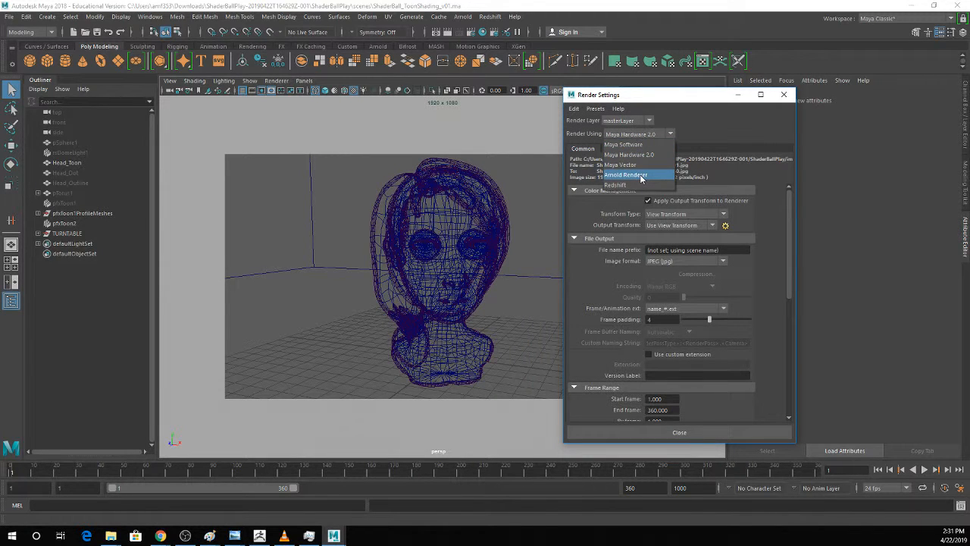
{"action": "left_click", "coordinate": [641, 176]}
{"action": "left_click", "coordinate": [632, 148]}
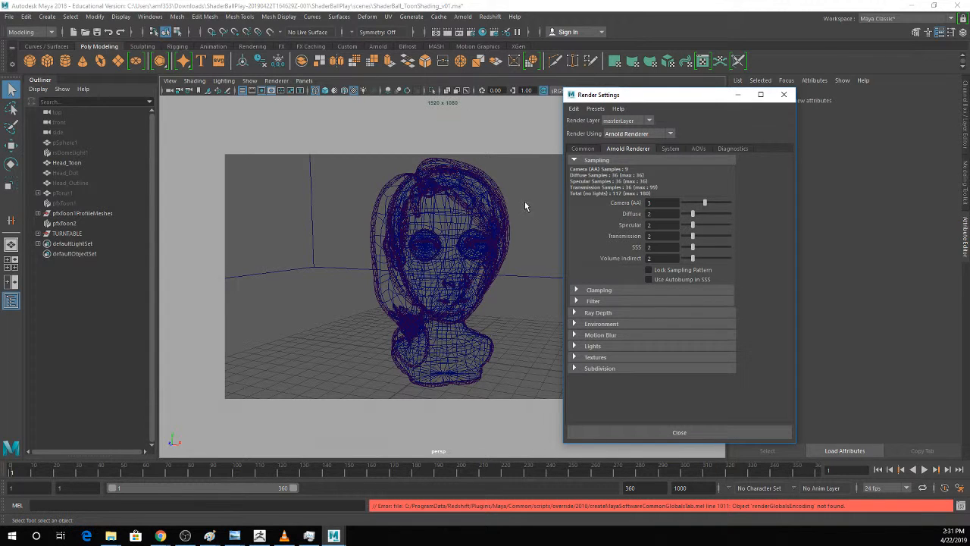
Hide the pfxToon2 outlines and assign a new aiStandardSurface material to Head_Toon.
{"action": "left_click_drag", "start_coordinate": [357, 176], "coordinate": [522, 378]}
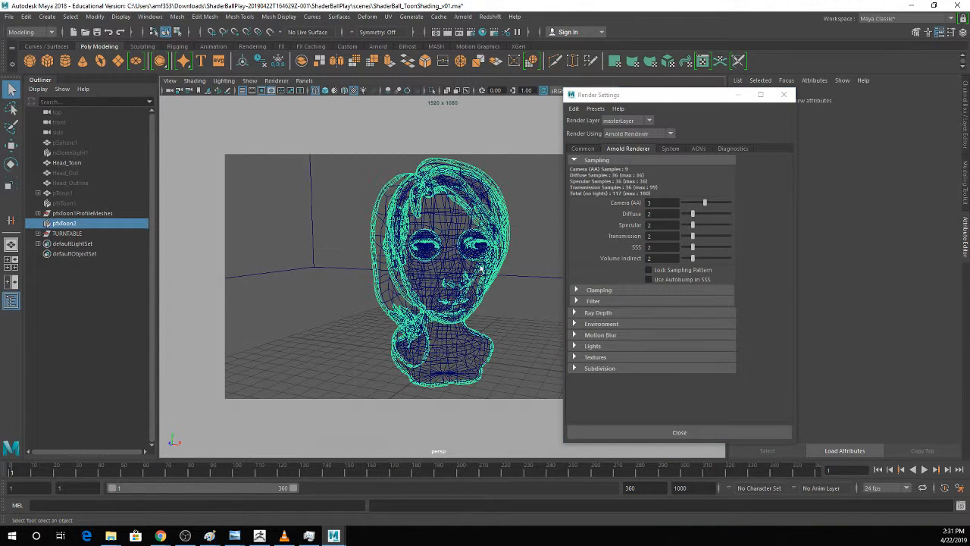
{"action": "key", "text": "ctrl+h"}
{"action": "left_click", "coordinate": [446, 220]}
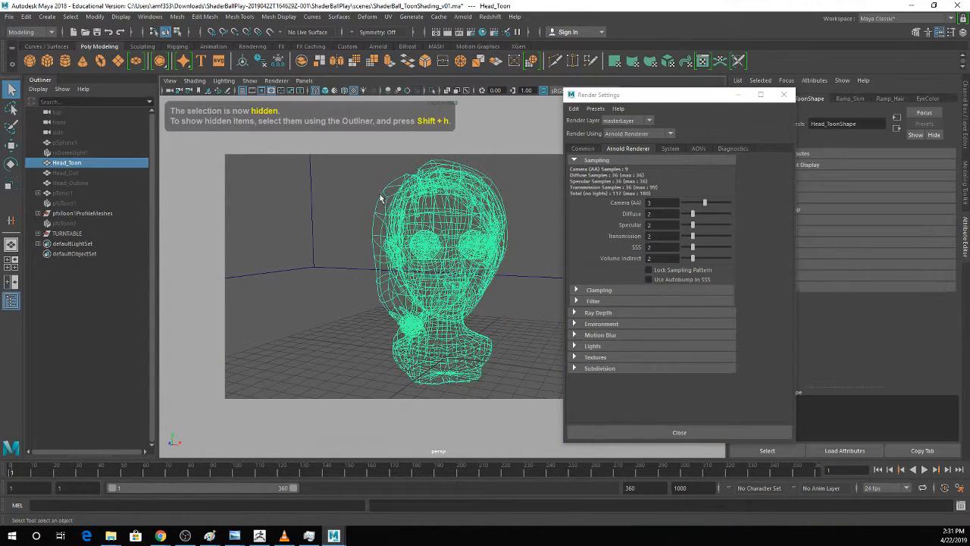
{"action": "right_click", "coordinate": [440, 227]}
{"action": "right_click_drag", "start_coordinate": [443, 324], "coordinate": [444, 487]}
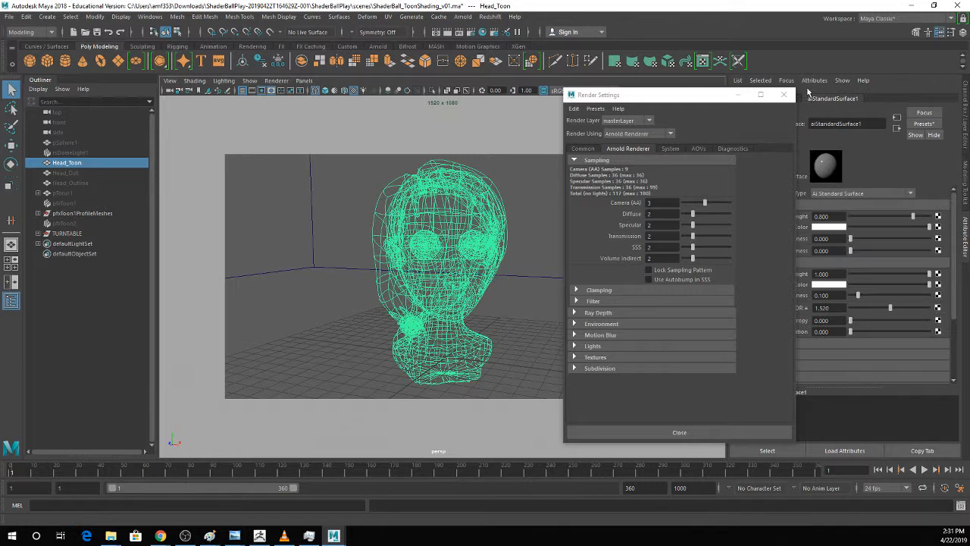
Hide the green backdrop in textured shaded display and try to open the Arnold RenderView.
{"action": "key", "text": "6"}
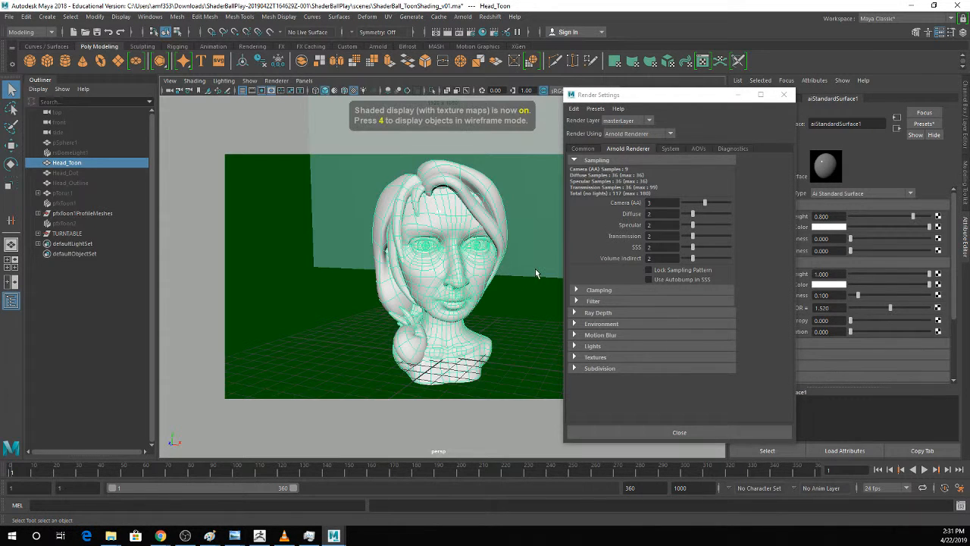
{"action": "key", "text": "ctrl+h"}
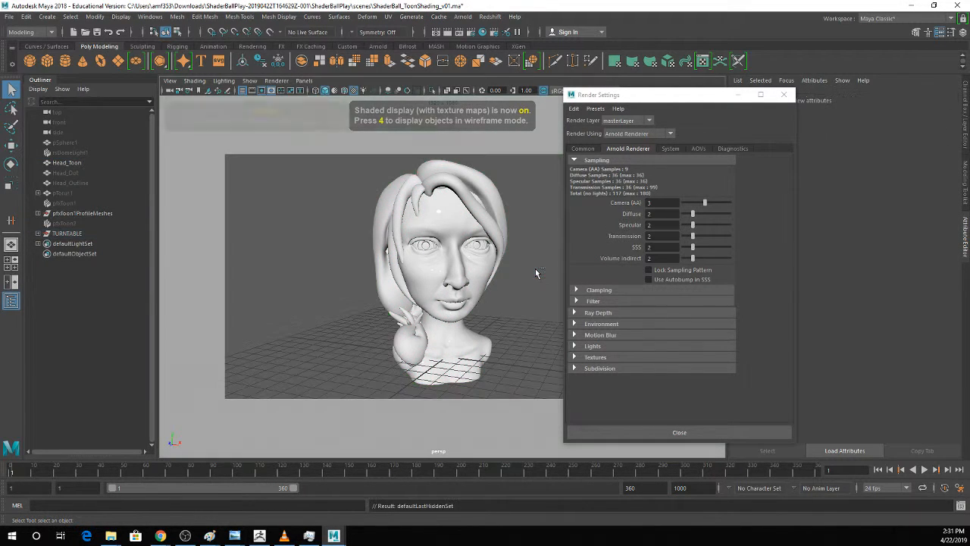
{"action": "left_click", "coordinate": [463, 16]}
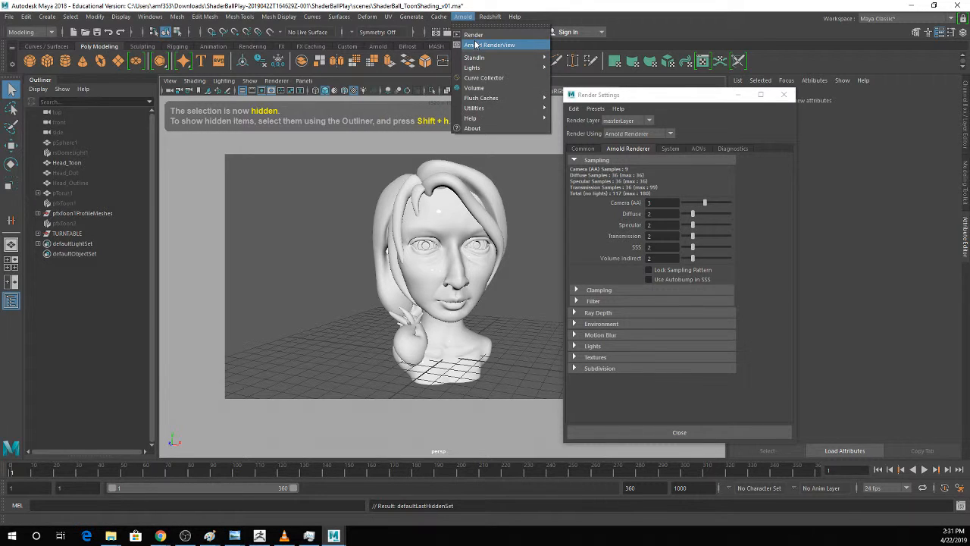
{"action": "key", "text": "Escape"}
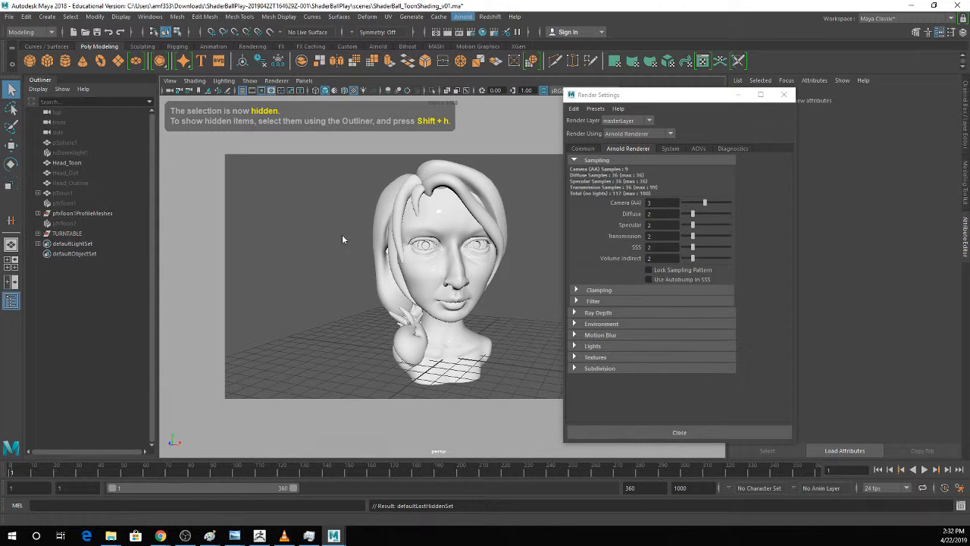
Save the toon shading scene, accepting the recovery save to the Temp folder and the student version notice.
{"action": "key", "text": "ctrl+s"}
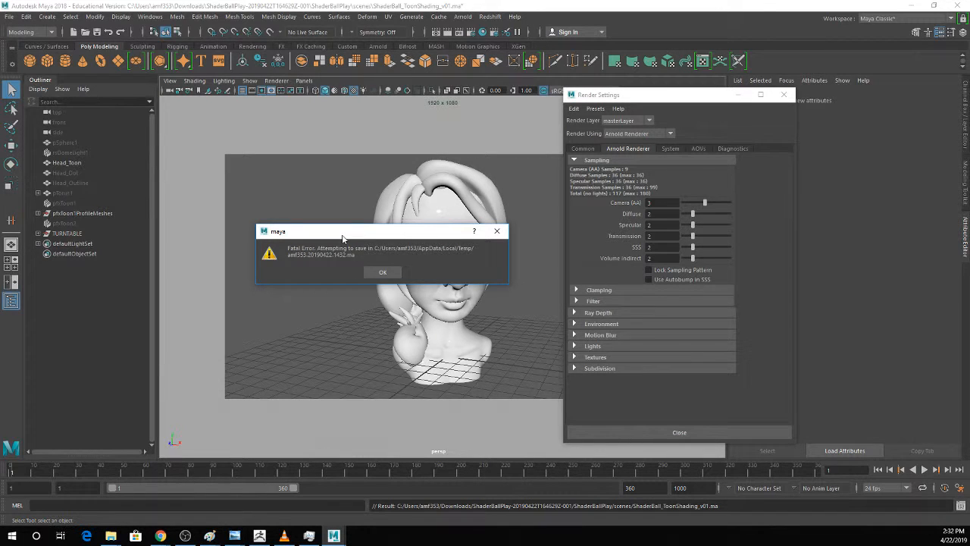
{"action": "left_click", "coordinate": [383, 272]}
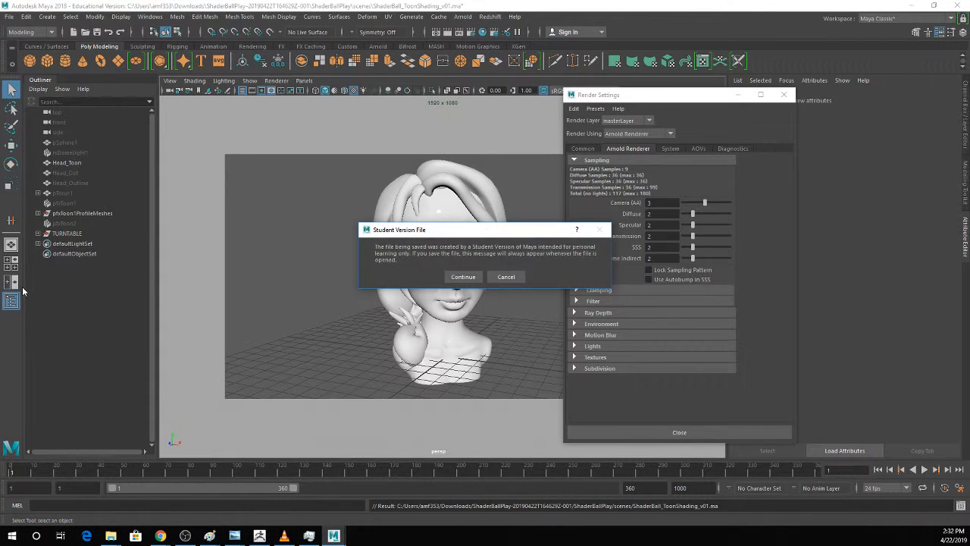
{"action": "key", "text": "Return"}
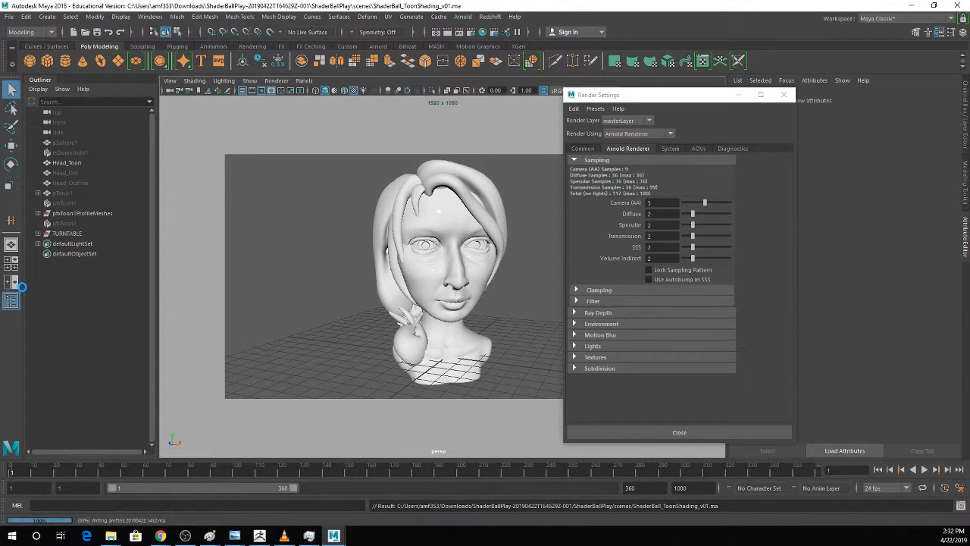